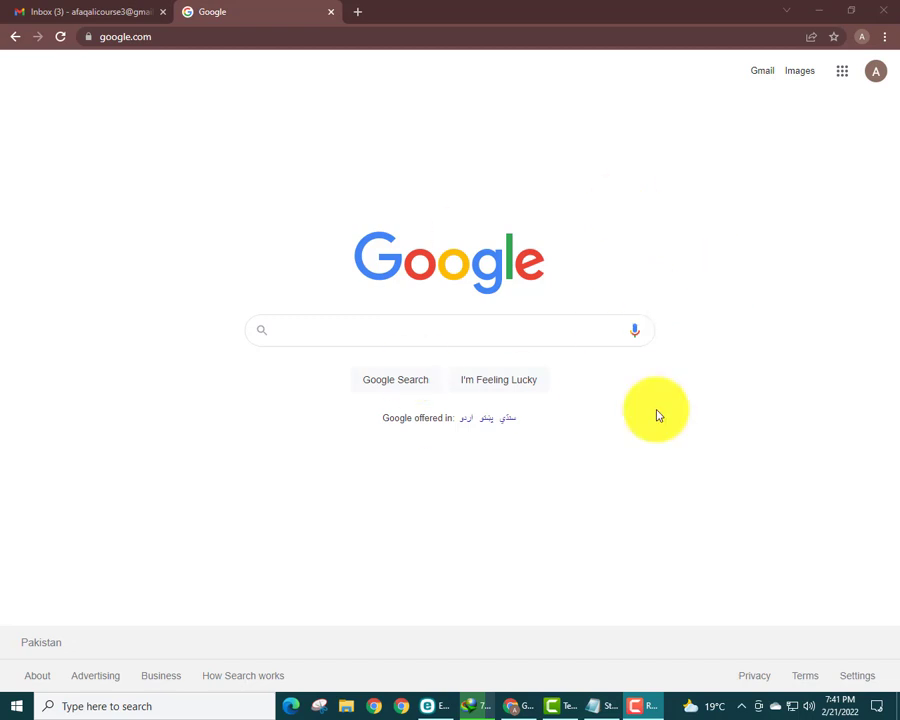
Step: Search Google for 'seller central amazon'
{"action": "left_click", "coordinate": [357, 330]}
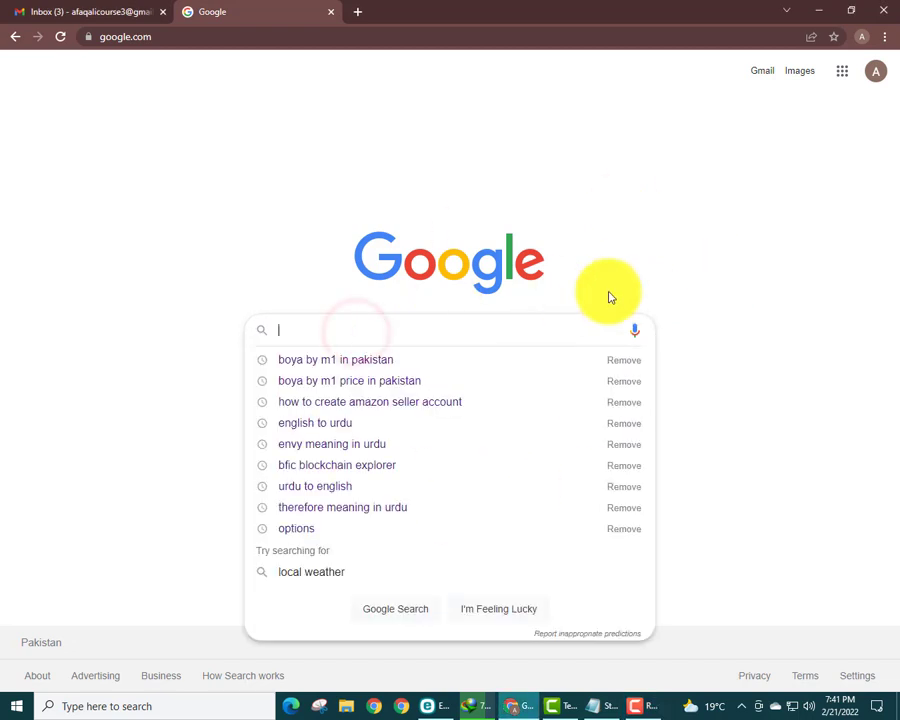
{"action": "type", "text": "seller cent"}
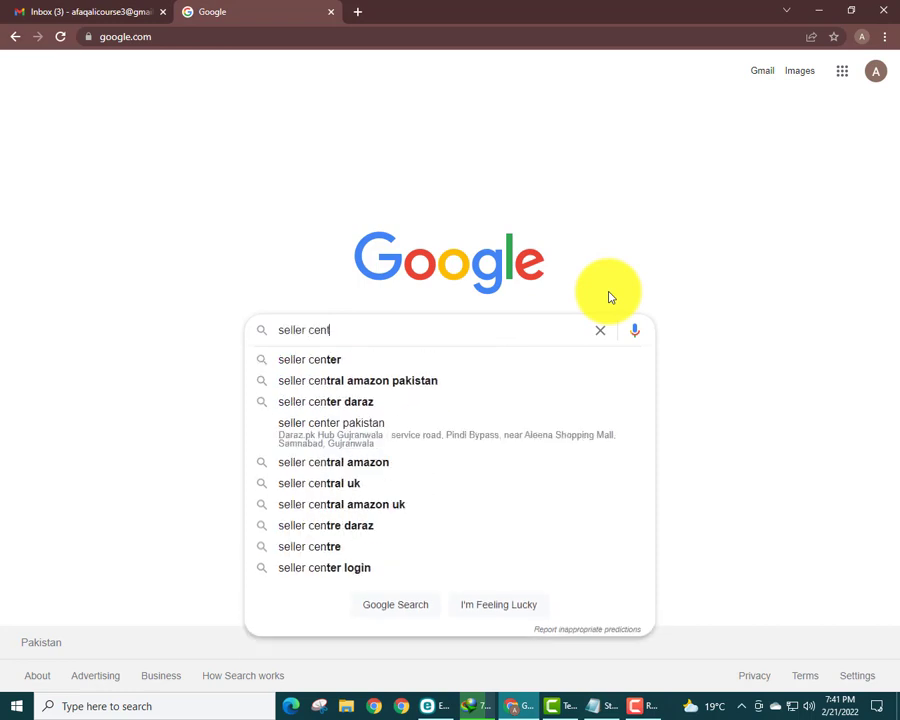
{"action": "type", "text": "ral A az"}
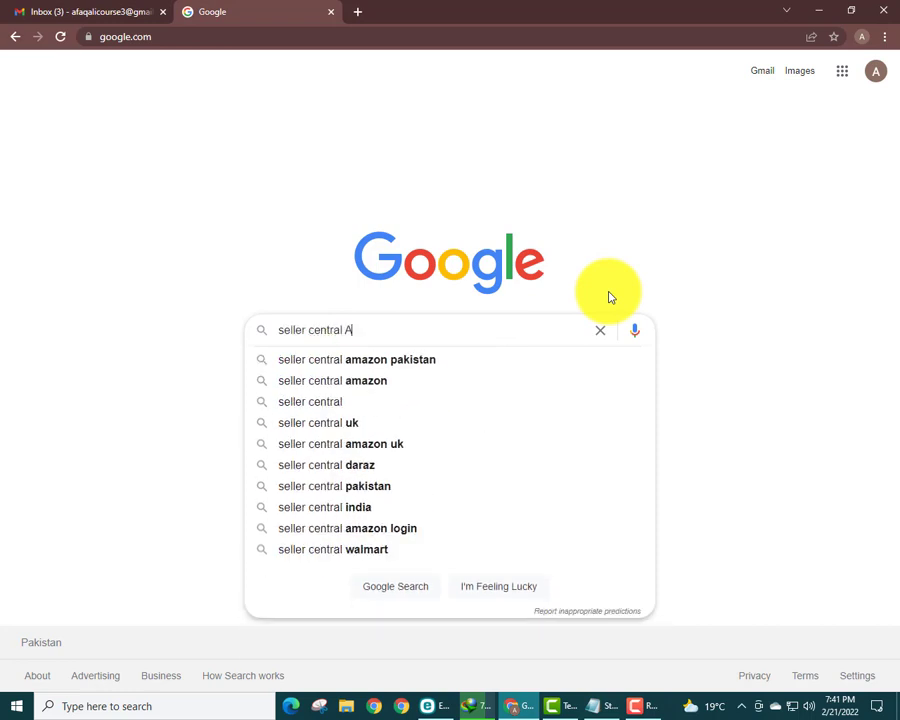
{"action": "key", "text": "Down"}
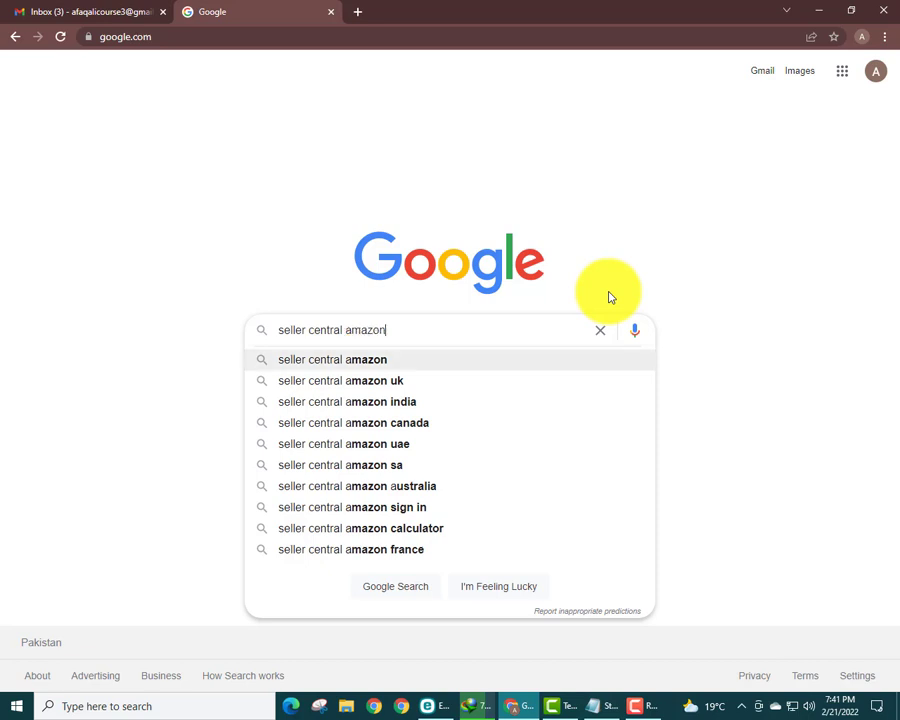
{"action": "key", "text": "Return"}
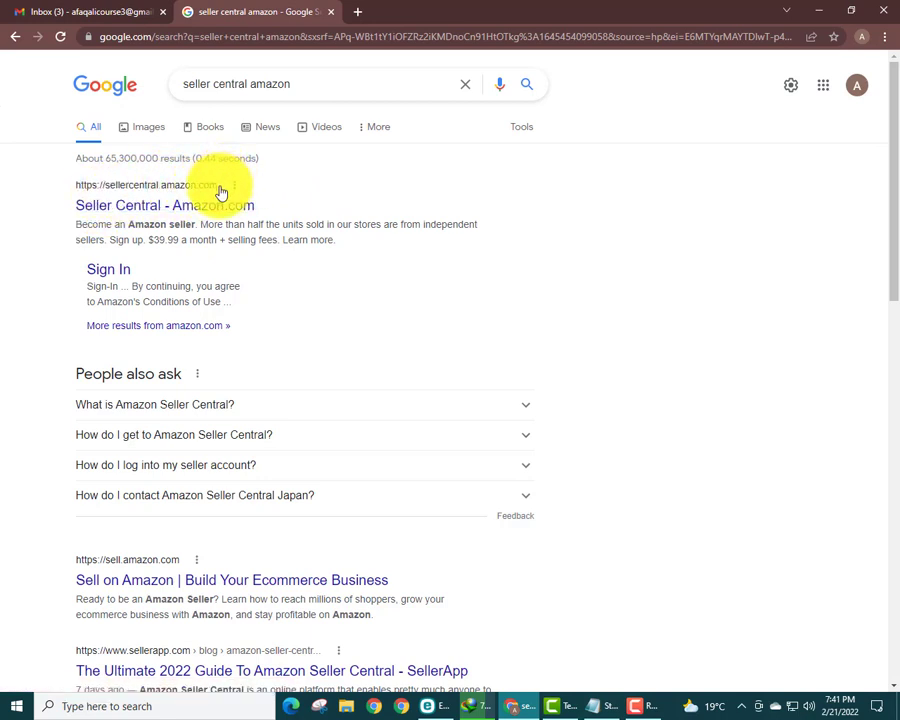
Step: Search again with 'canada' added, then with 'uae' in its place
{"action": "left_click", "coordinate": [298, 88]}
{"action": "type", "text": "canad"}
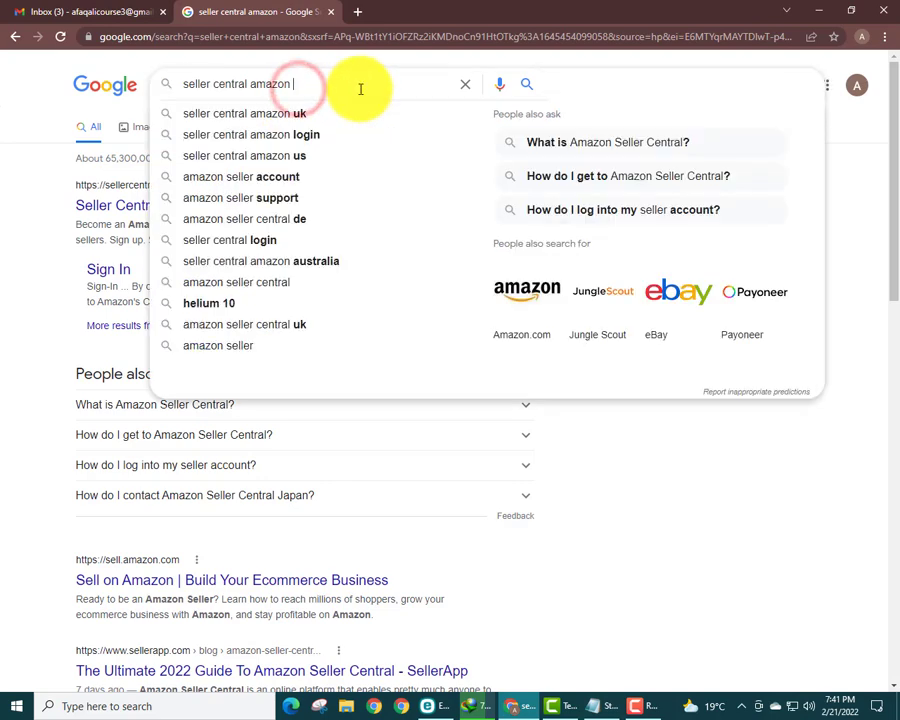
{"action": "type", "text": "a"}
{"action": "key", "text": "Return"}
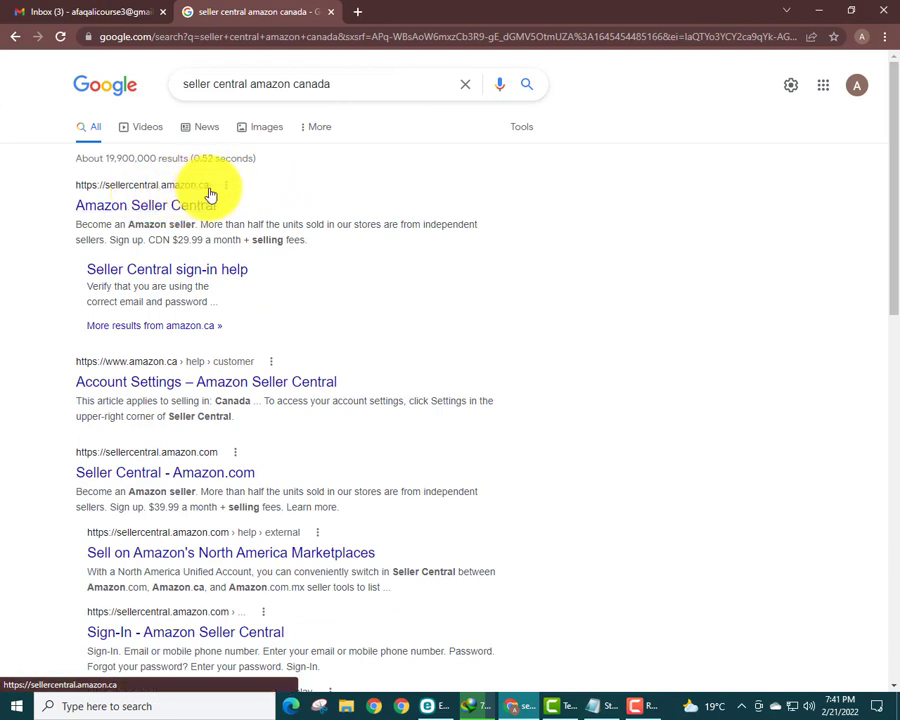
{"action": "left_click", "coordinate": [343, 84]}
{"action": "key", "text": "BackSpace"}
{"action": "key", "text": "BackSpace"}
{"action": "key", "text": "BackSpace"}
{"action": "key", "text": "BackSpace"}
{"action": "key", "text": "BackSpace"}
{"action": "key", "text": "BackSpace"}
{"action": "type", "text": "uae"}
{"action": "key", "text": "Return"}
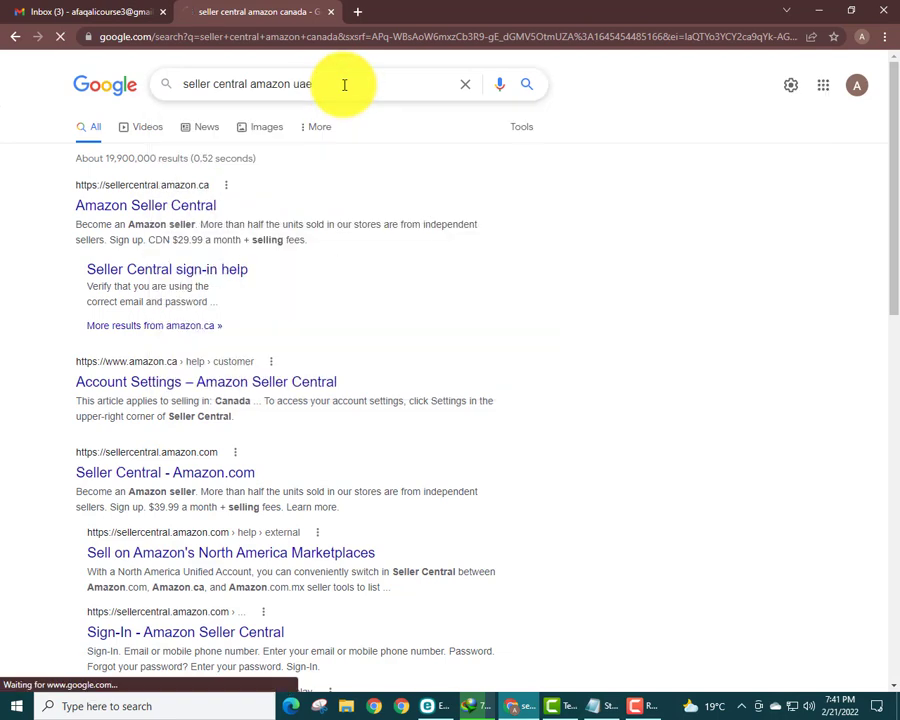
Step: Try the 'saudia' and 'uk' variants, then rerun the plain 'seller central amazon' search
{"action": "left_click", "coordinate": [327, 90]}
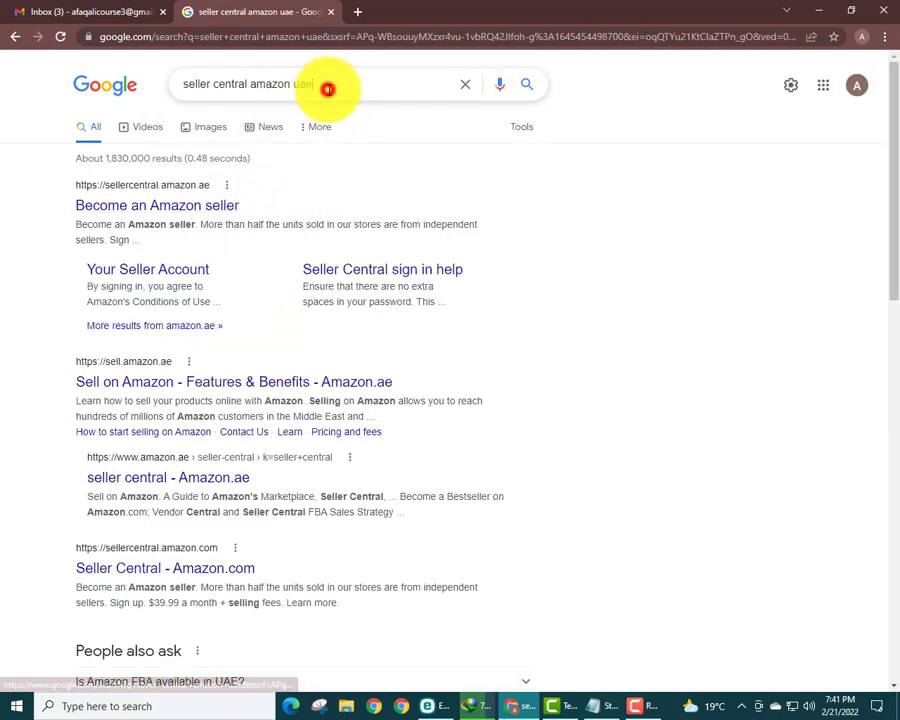
{"action": "key", "text": "BackSpace"}
{"action": "key", "text": "BackSpace"}
{"action": "key", "text": "BackSpace"}
{"action": "type", "text": "saudia"}
{"action": "key", "text": "Return"}
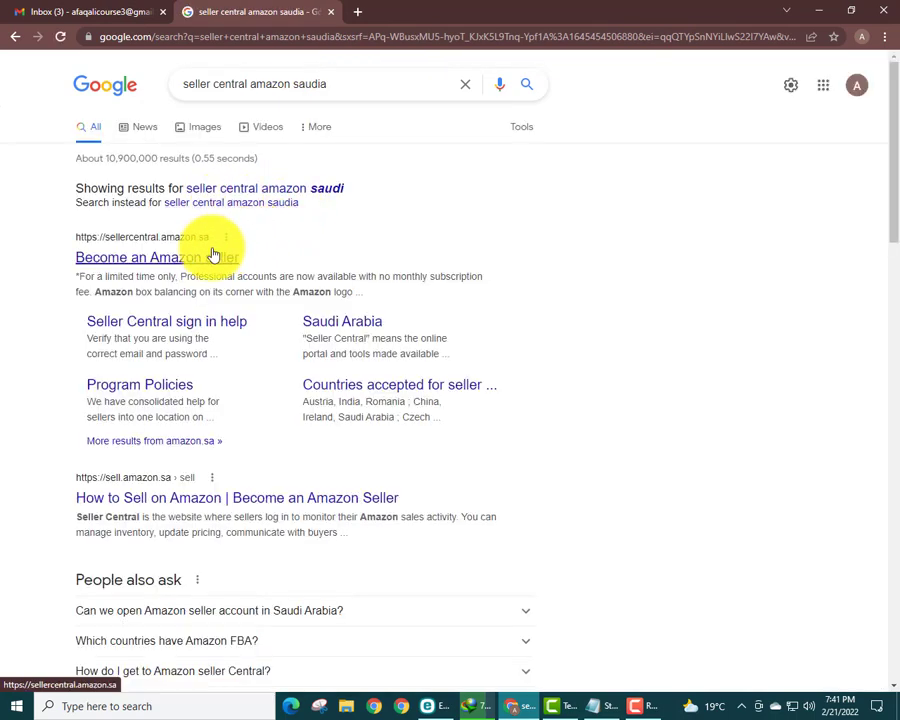
{"action": "left_click", "coordinate": [339, 80]}
{"action": "key", "text": "BackSpace"}
{"action": "key", "text": "BackSpace"}
{"action": "key", "text": "BackSpace"}
{"action": "key", "text": "BackSpace"}
{"action": "key", "text": "BackSpace"}
{"action": "key", "text": "BackSpace"}
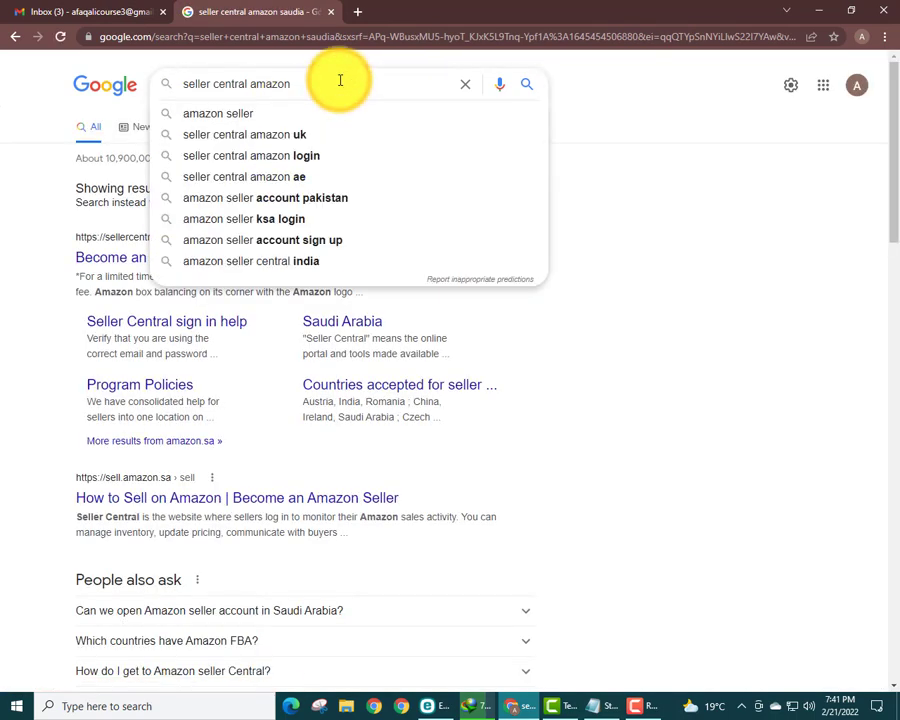
{"action": "type", "text": "k"}
{"action": "key", "text": "BackSpace"}
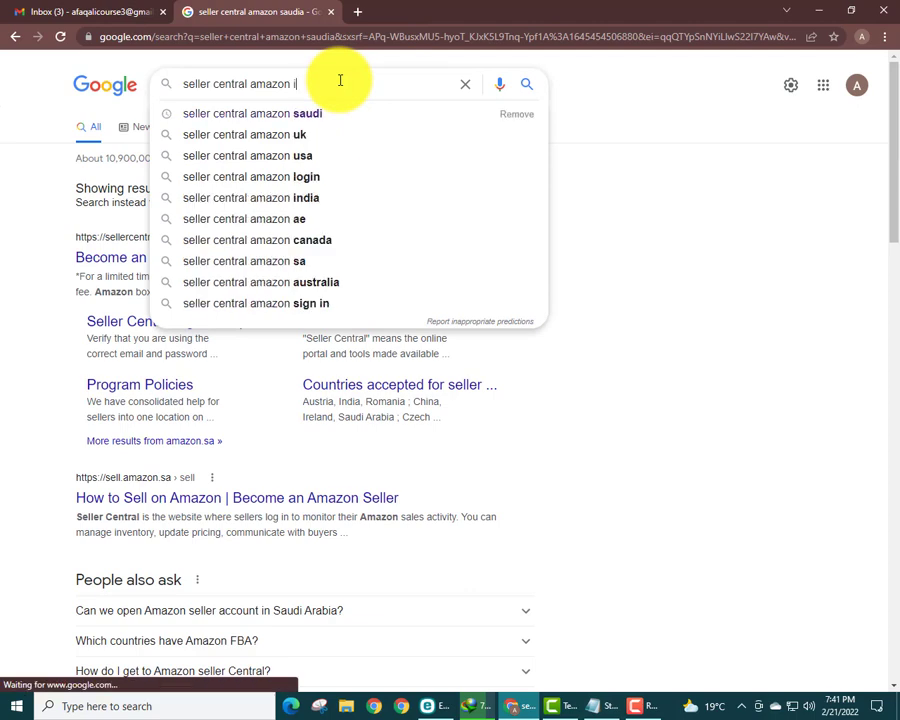
{"action": "type", "text": "uk"}
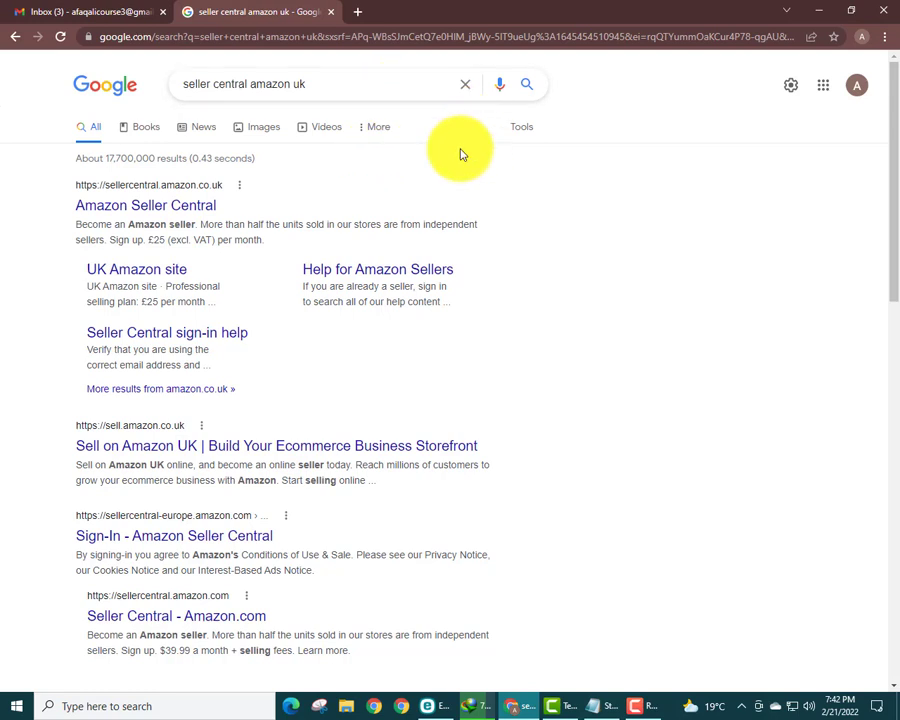
{"action": "left_click", "coordinate": [323, 88]}
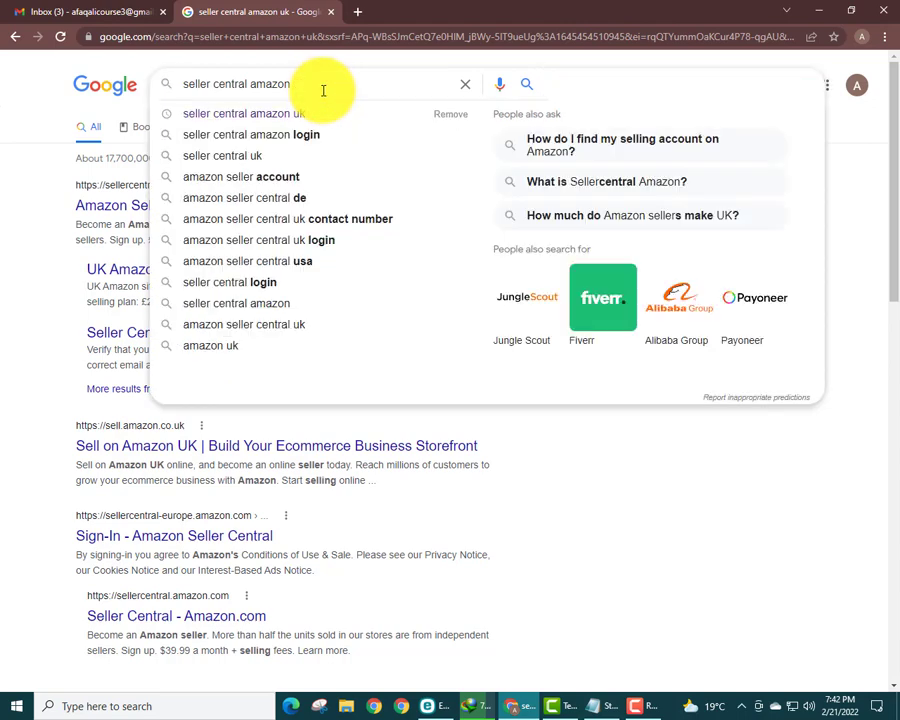
{"action": "key", "text": "Return"}
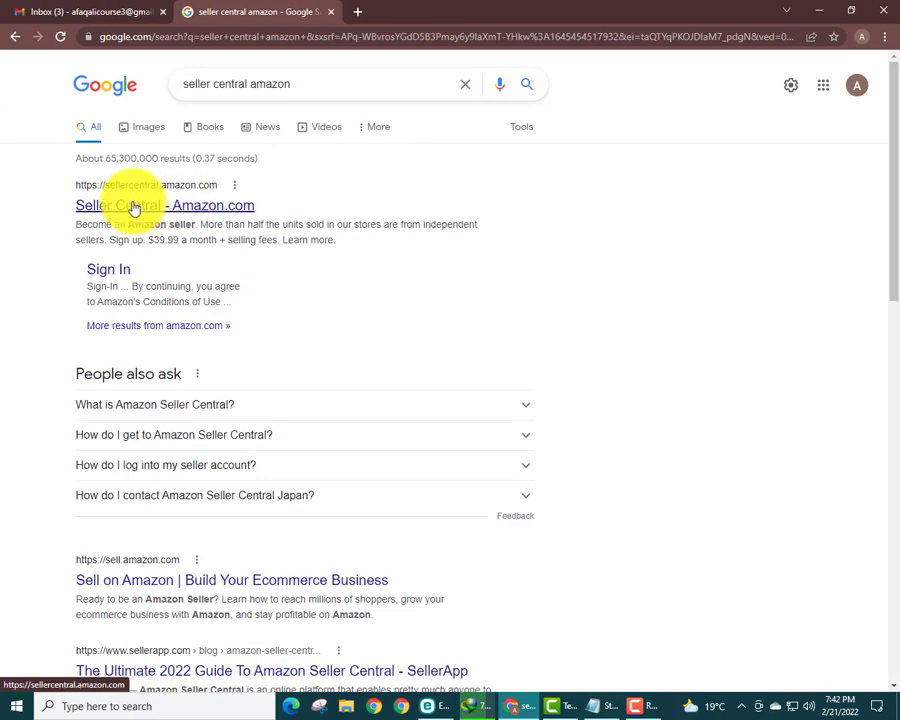
Step: Open the Seller Central - Amazon.com result and highlight the Become an Amazon seller heading
{"action": "left_click", "coordinate": [204, 195]}
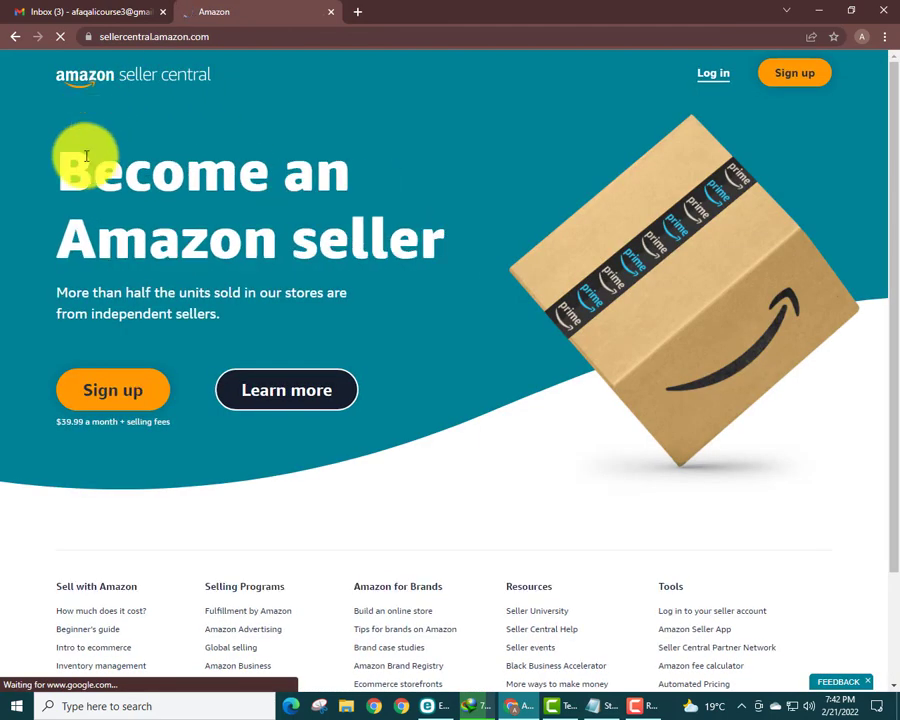
{"action": "left_click_drag", "start_coordinate": [70, 152], "coordinate": [425, 222]}
{"action": "left_click", "coordinate": [425, 222]}
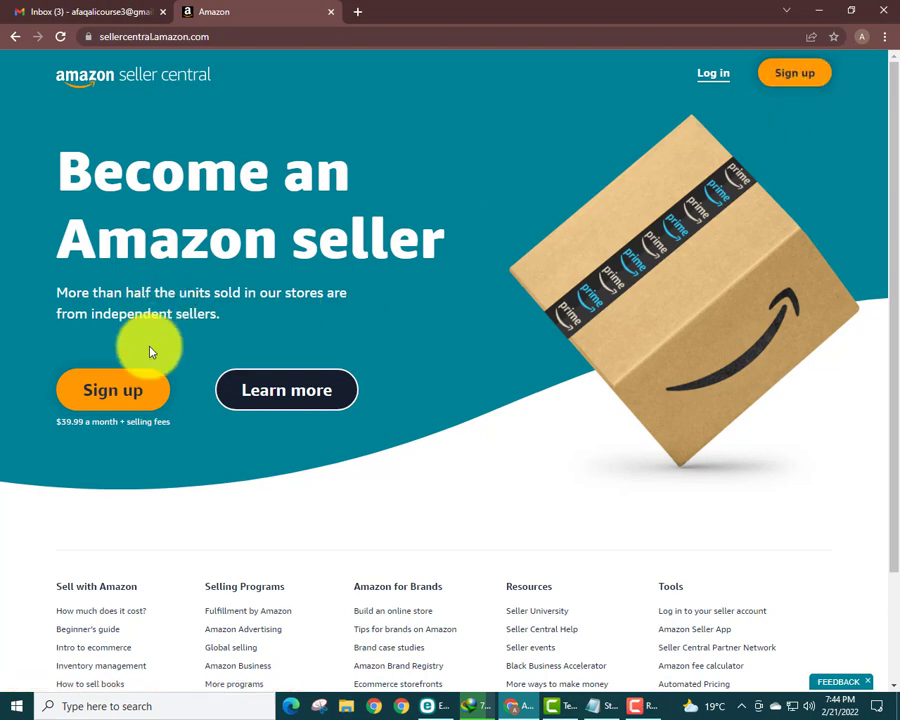
Step: Highlight the $39.99-a-month fee note on the landing page
{"action": "left_click", "coordinate": [52, 423]}
{"action": "mouse_move", "coordinate": [52, 423]}
{"action": "left_mouse_down"}
{"action": "mouse_move", "coordinate": [77, 420]}
{"action": "mouse_move", "coordinate": [54, 420]}
{"action": "left_mouse_up"}
{"action": "left_click", "coordinate": [62, 441]}
{"action": "left_click", "coordinate": [56, 423]}
{"action": "left_click", "coordinate": [66, 429]}
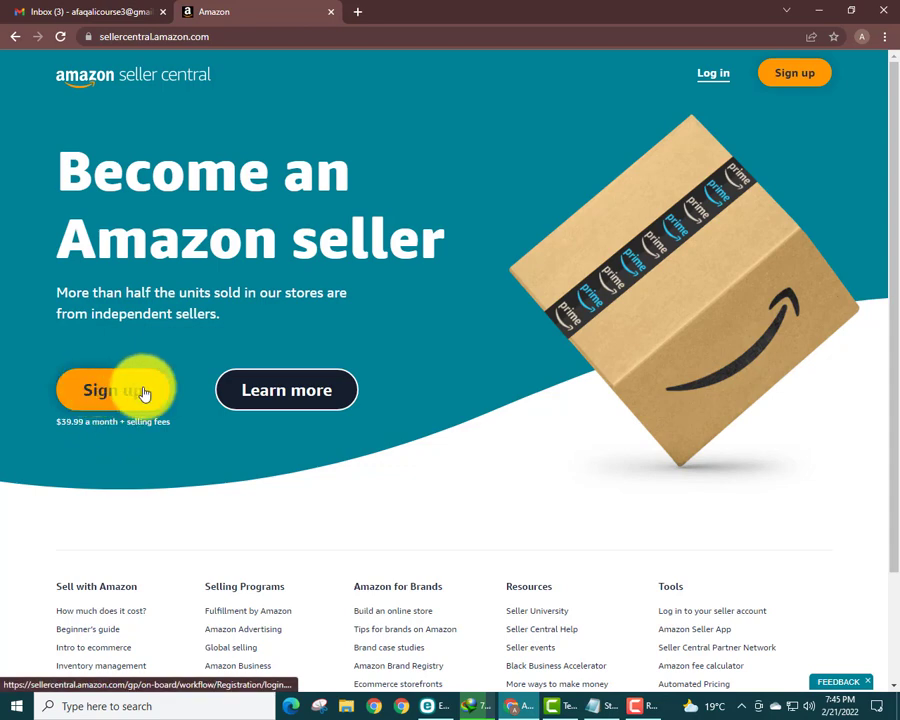
Step: Start the Amazon seller sign-up and look over the sign-in form
{"action": "left_click", "coordinate": [100, 398]}
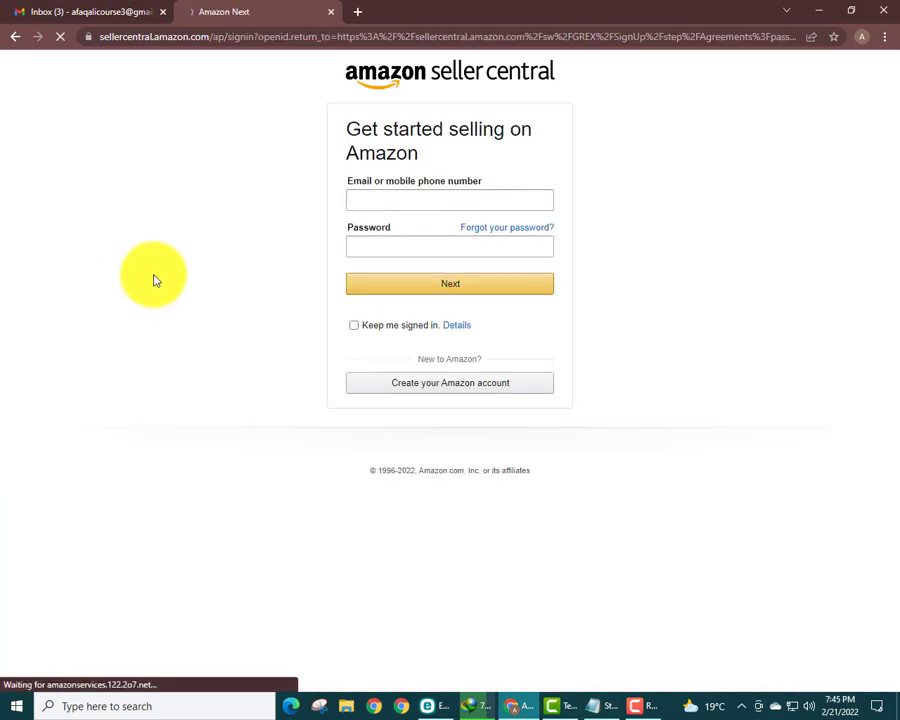
{"action": "left_click", "coordinate": [400, 203]}
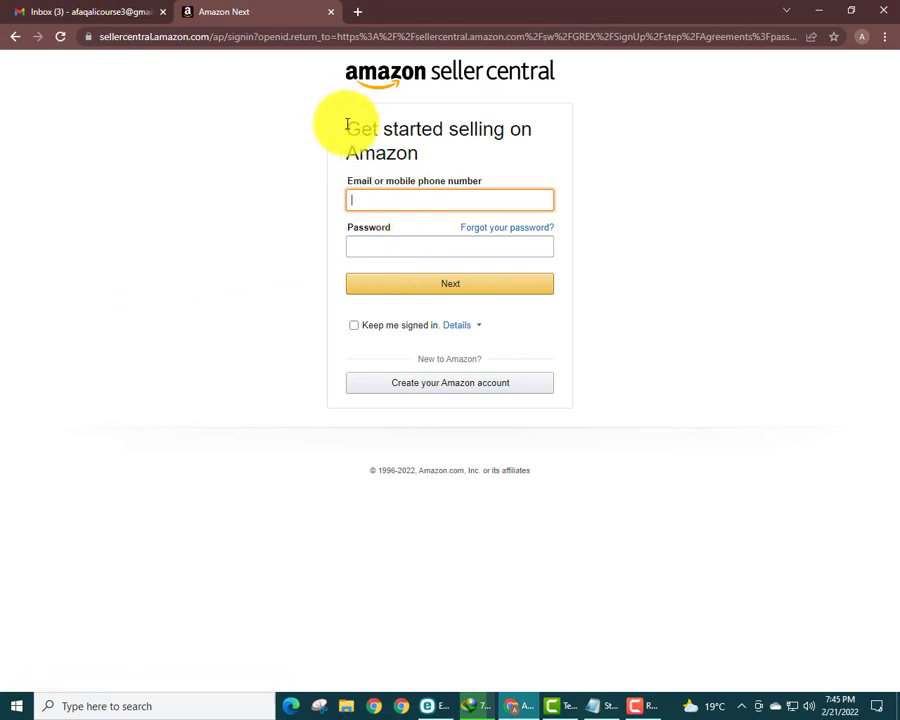
{"action": "left_click_drag", "start_coordinate": [347, 124], "coordinate": [595, 361]}
{"action": "left_click", "coordinate": [593, 357]}
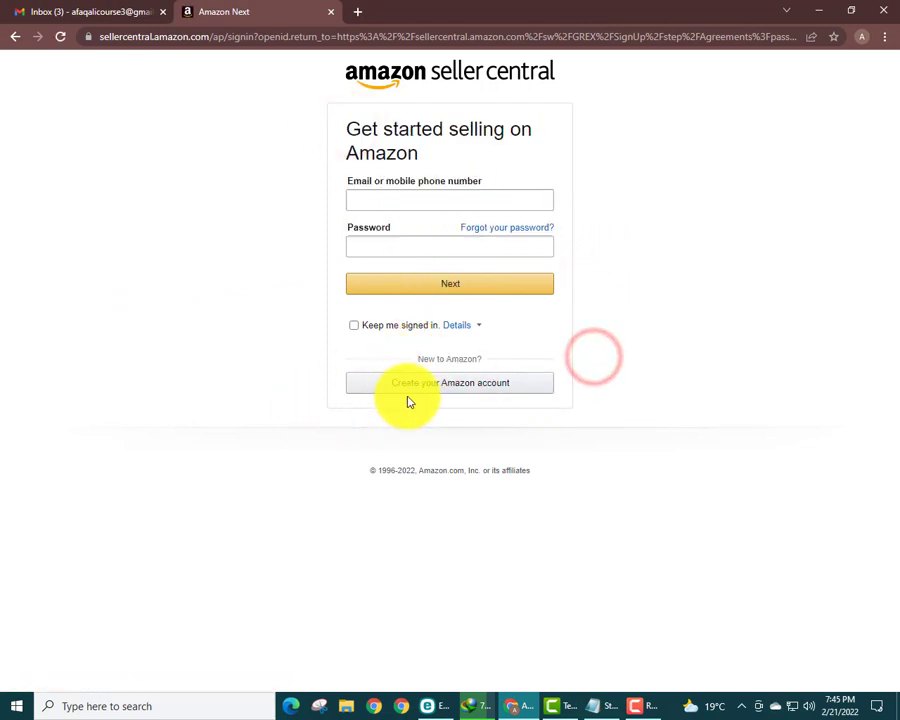
Step: Begin a new Amazon account, entering the seller's name and Gmail e-mail address
{"action": "left_click", "coordinate": [444, 383]}
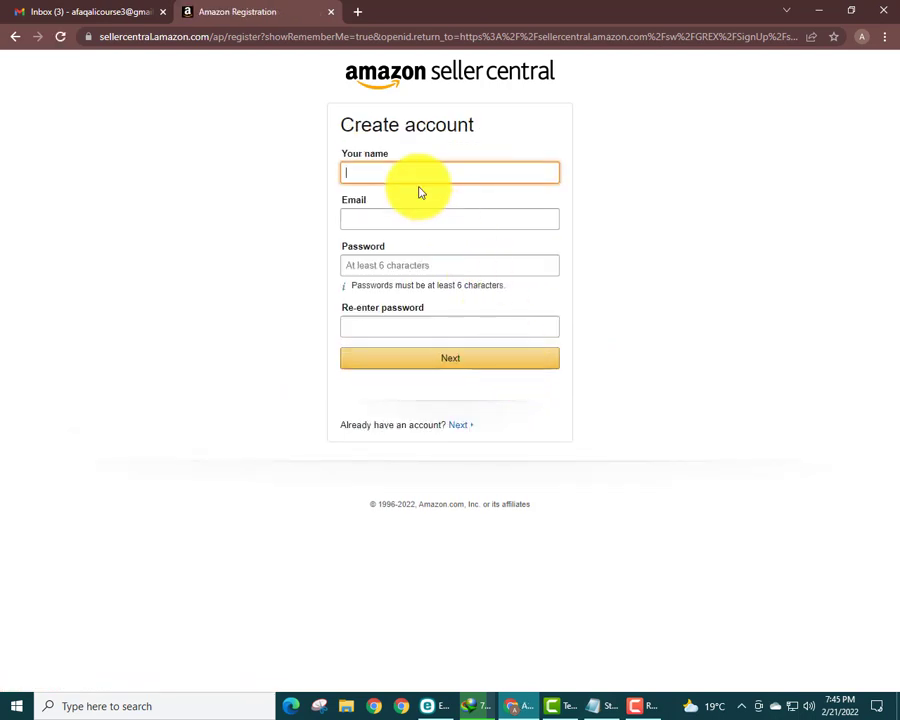
{"action": "key", "text": "Tab"}
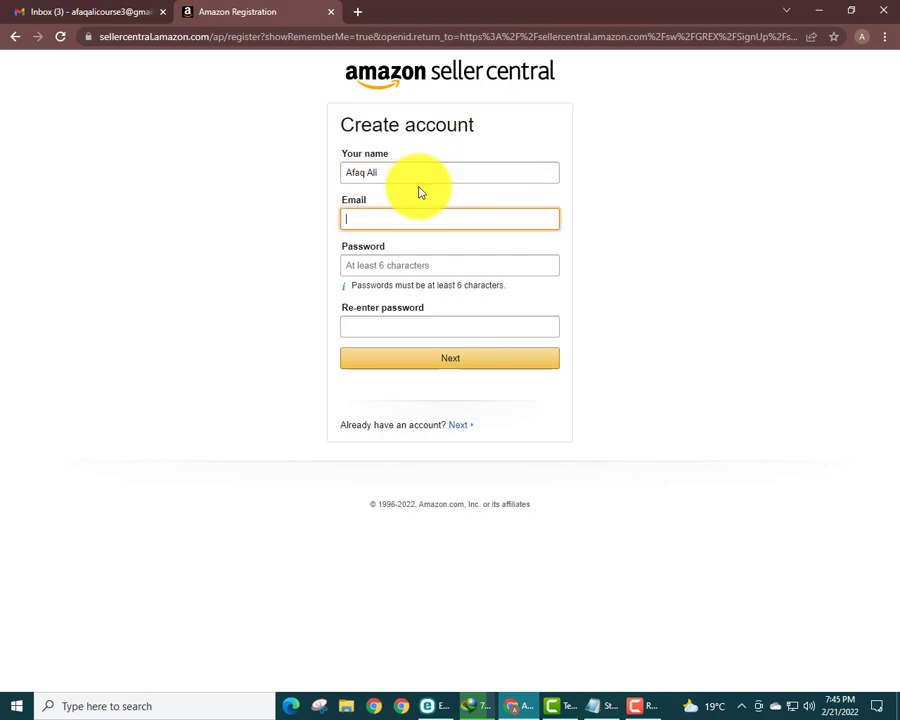
{"action": "key", "text": "Left"}
{"action": "key", "text": "Left"}
{"action": "key", "text": "Left"}
{"action": "key", "text": "Left"}
{"action": "key", "text": "End"}
Step: Enter and re-enter the account password, then submit the form
{"action": "key", "text": "Tab"}
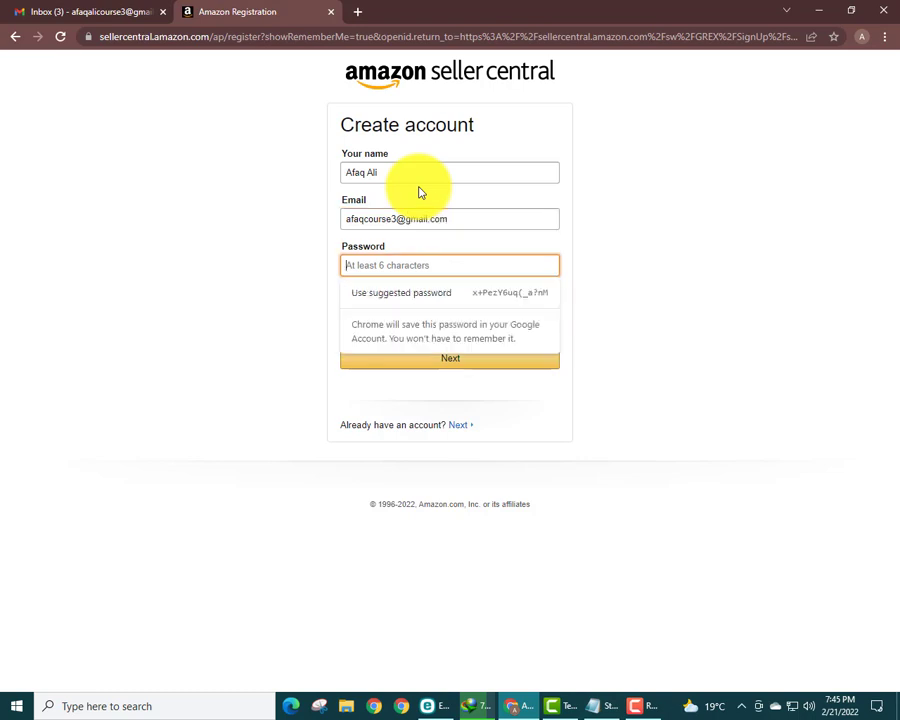
{"action": "type", "text": "*****"}
{"action": "key", "text": "BackSpace"}
{"action": "key", "text": "BackSpace"}
{"action": "key", "text": "BackSpace"}
{"action": "key", "text": "BackSpace"}
{"action": "key", "text": "BackSpace"}
{"action": "type", "text": "*************"}
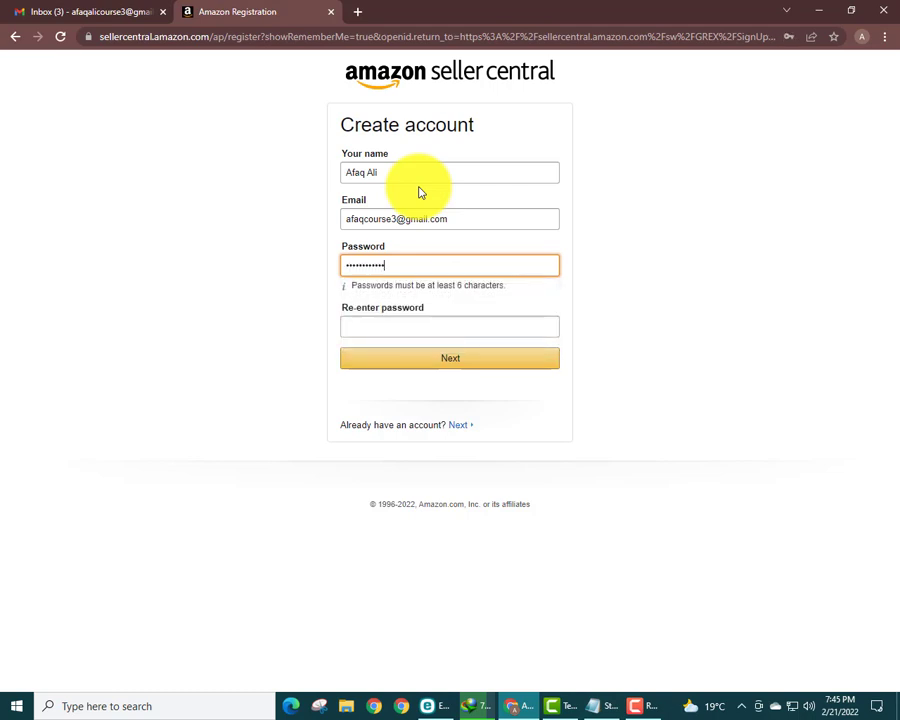
{"action": "key", "text": "Tab"}
{"action": "type", "text": "**********"}
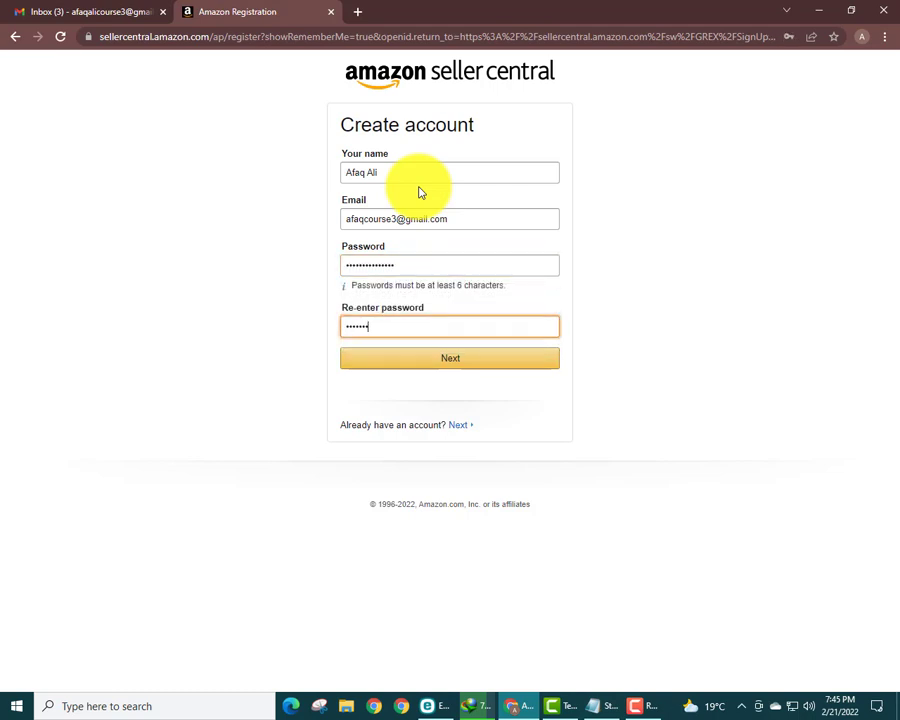
{"action": "type", "text": "****"}
{"action": "key", "text": "Return"}
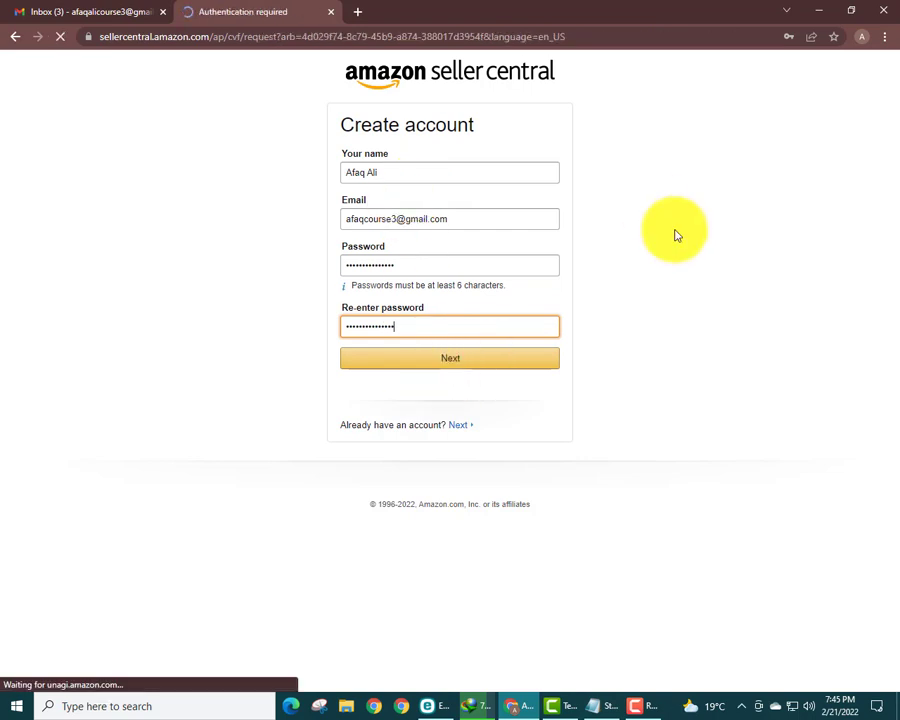
Step: Decline saving the password, solve the character puzzle, and review the one-time password notice
{"action": "left_click", "coordinate": [810, 235]}
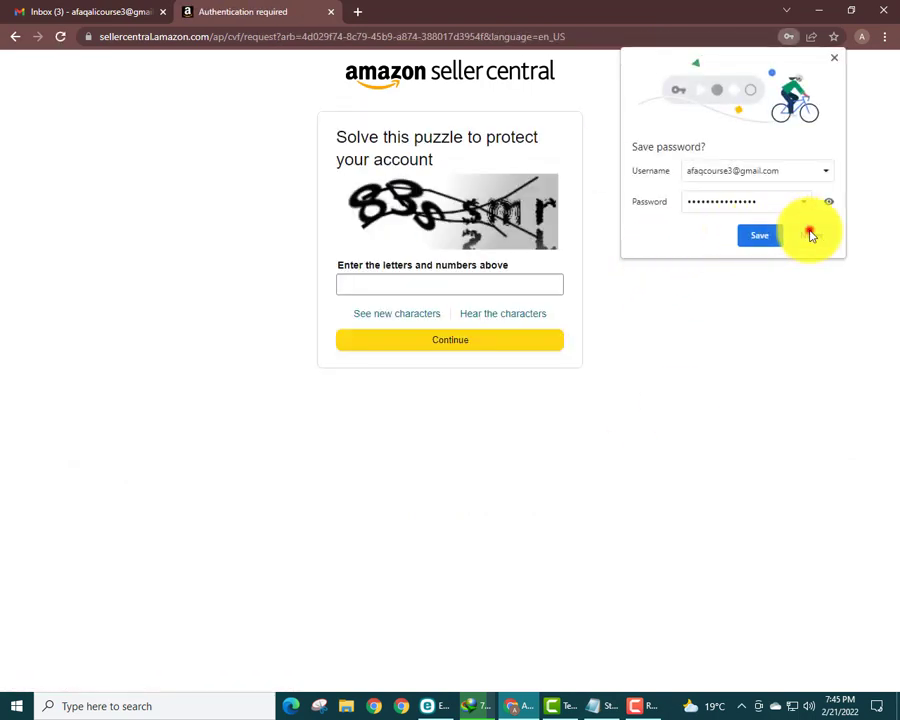
{"action": "left_click", "coordinate": [443, 283]}
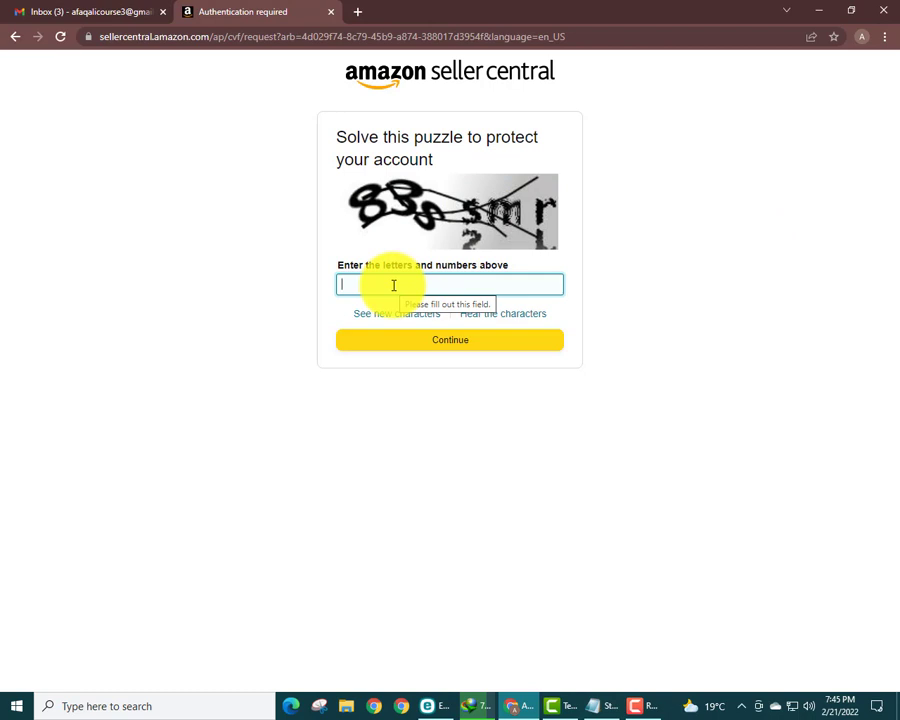
{"action": "type", "text": "83ss"}
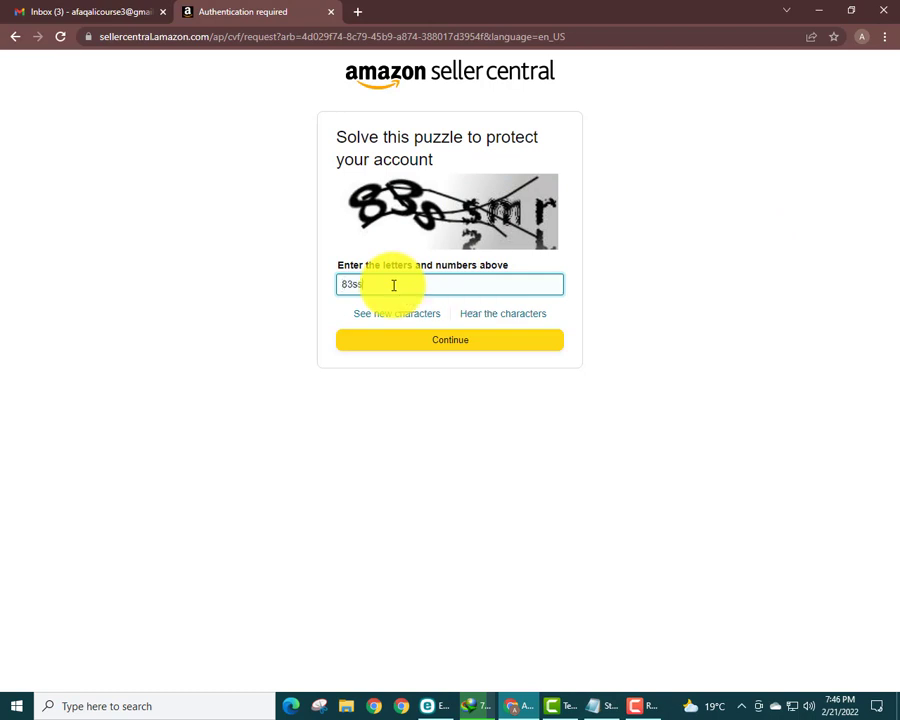
{"action": "type", "text": "mr"}
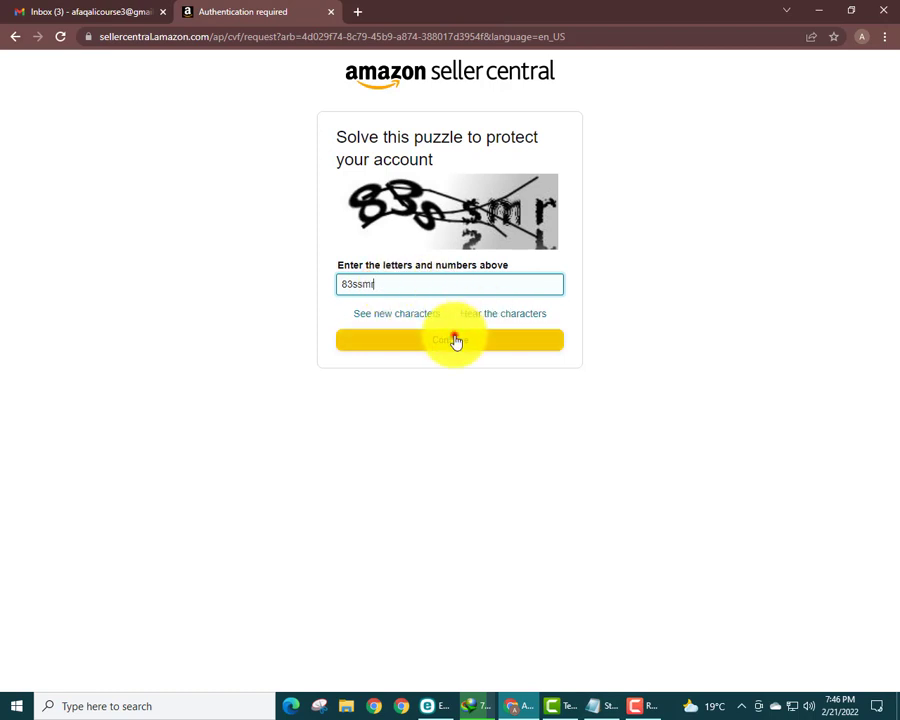
{"action": "left_click", "coordinate": [455, 339]}
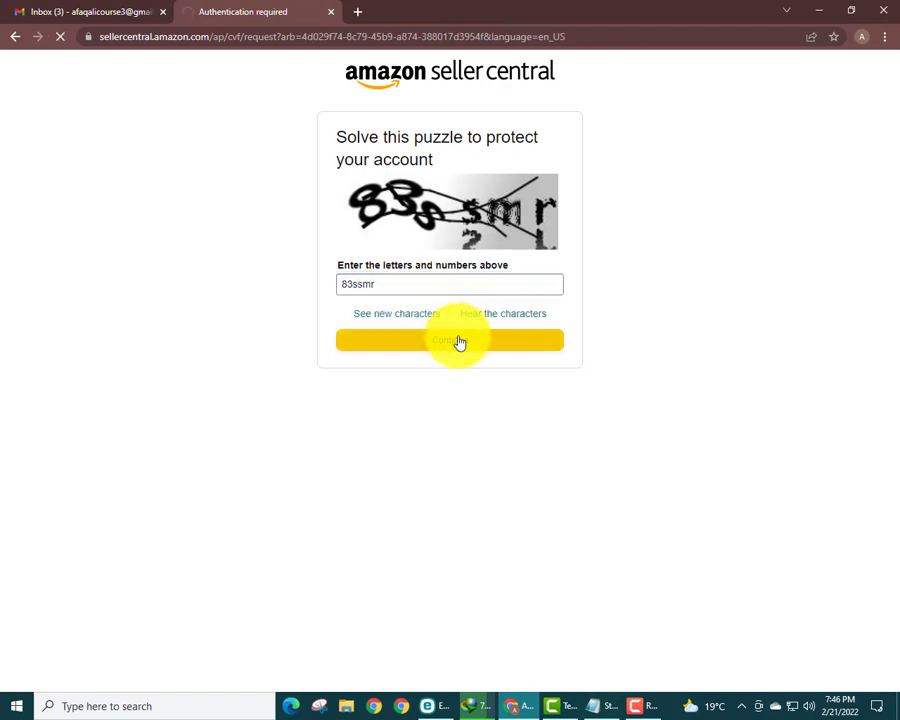
{"action": "left_click_drag", "start_coordinate": [346, 173], "coordinate": [428, 190]}
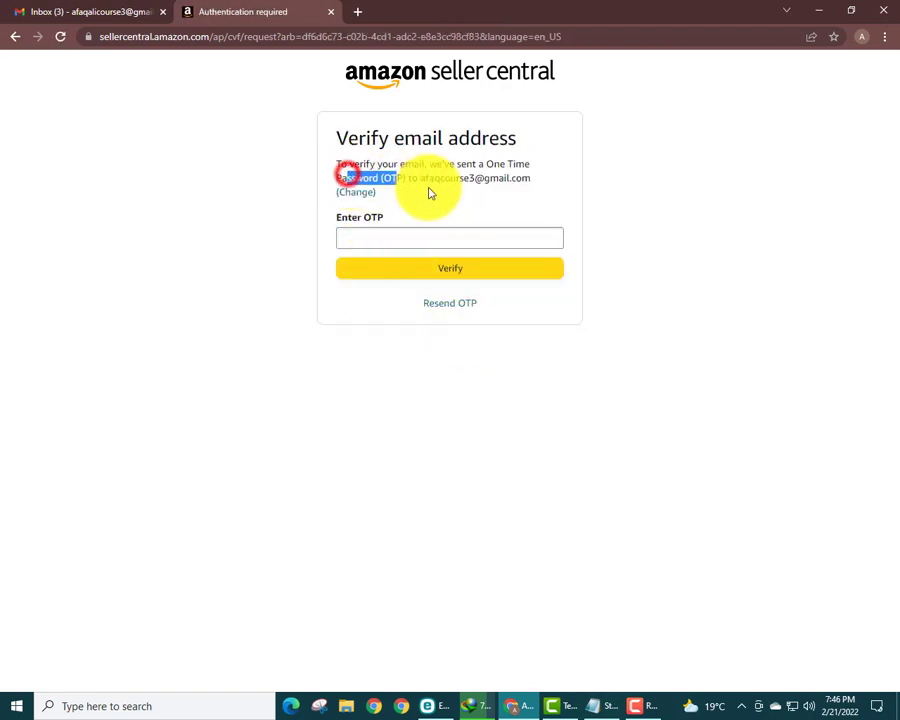
{"action": "left_click", "coordinate": [435, 185]}
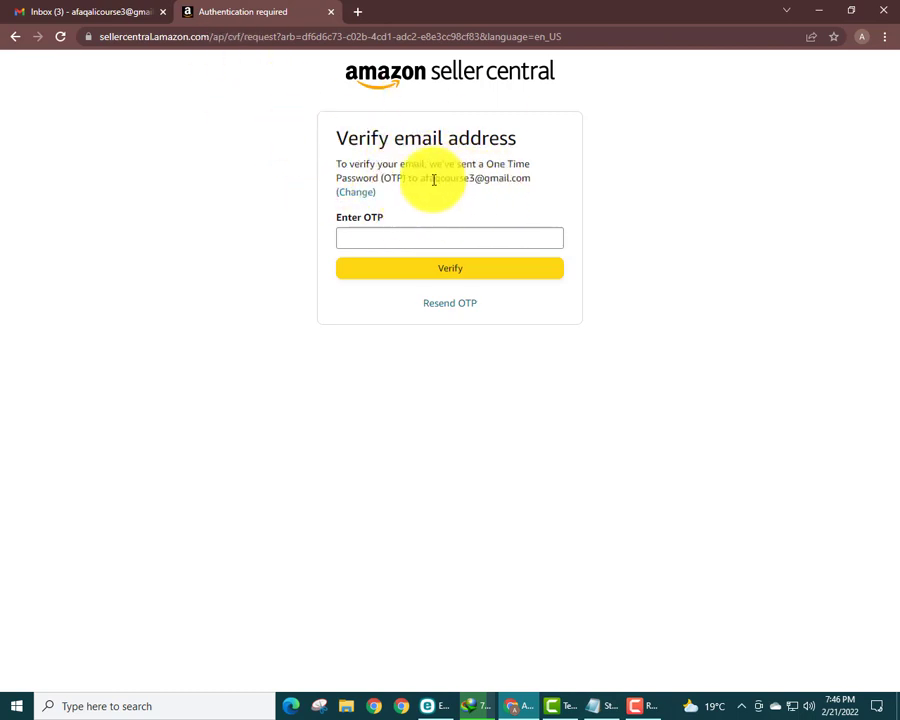
{"action": "left_click_drag", "start_coordinate": [420, 178], "coordinate": [525, 181]}
Step: Copy the one-time code from the Amazon verification email in Gmail
{"action": "left_click", "coordinate": [125, 12]}
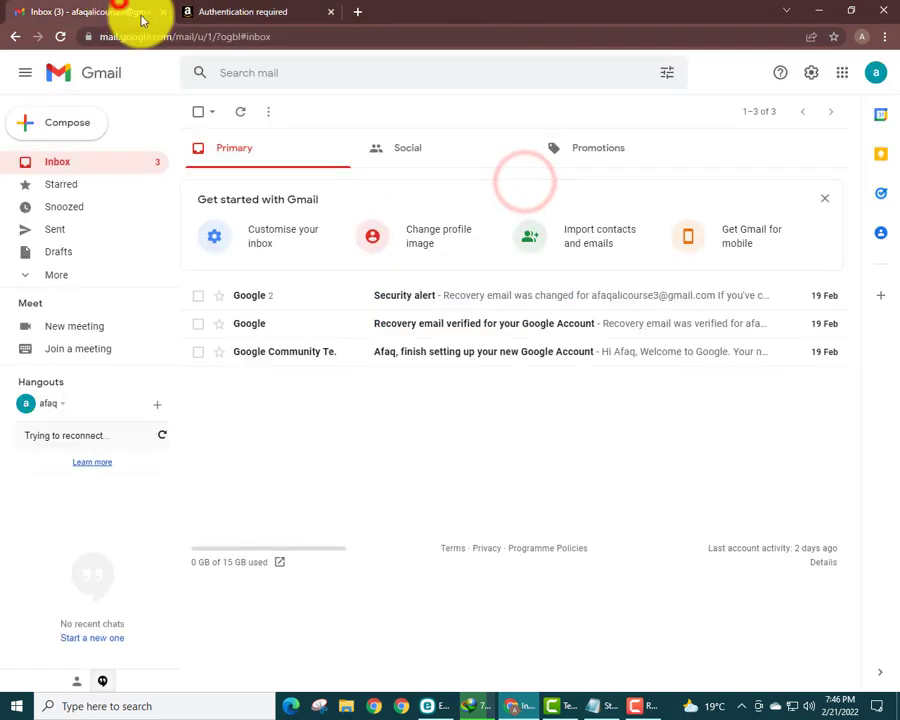
{"action": "left_click", "coordinate": [240, 111]}
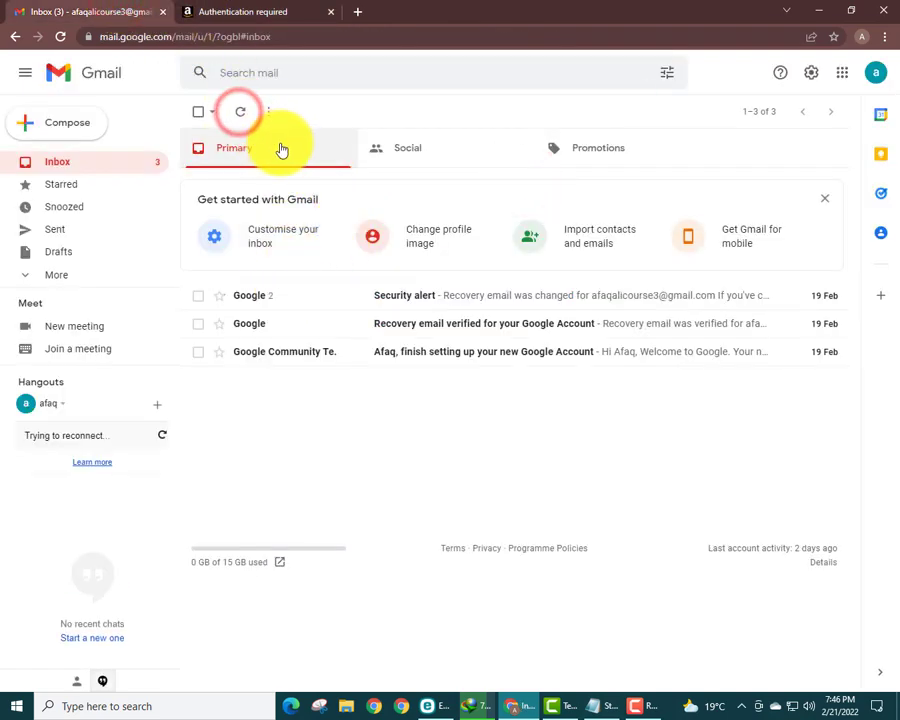
{"action": "left_click", "coordinate": [300, 292]}
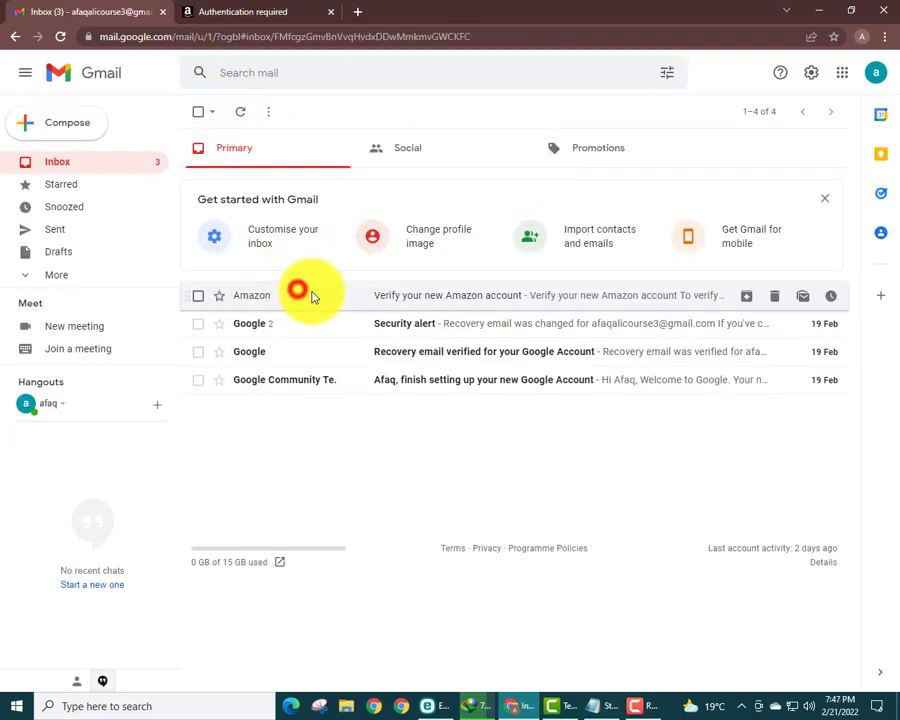
{"action": "double_click", "coordinate": [375, 344]}
{"action": "key", "text": "ctrl+c"}
{"action": "key", "text": "ctrl+Tab"}
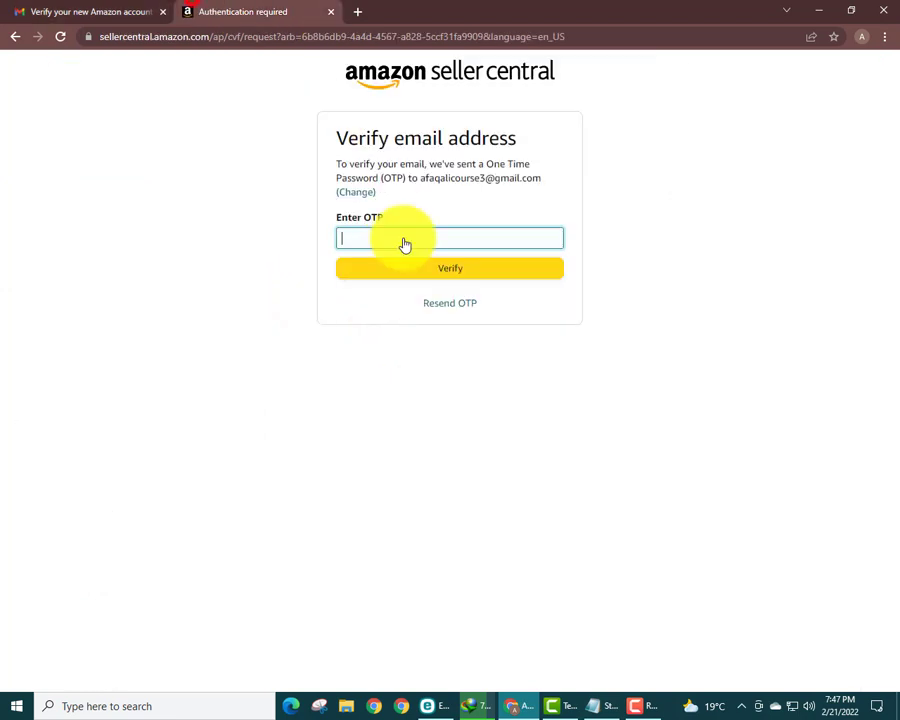
Step: Paste the emailed one-time code and verify the e-mail address
{"action": "left_click", "coordinate": [400, 232]}
{"action": "key", "text": "ctrl+v"}
{"action": "left_click", "coordinate": [456, 268]}
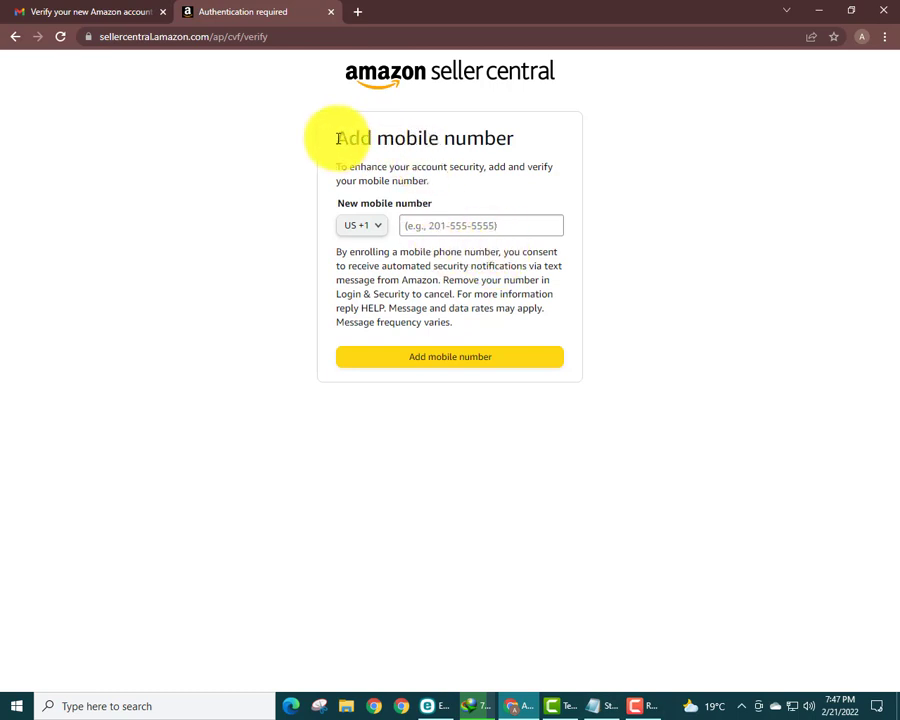
Step: Set the country code to Pakistan +92 and submit the mobile number
{"action": "left_click_drag", "start_coordinate": [337, 137], "coordinate": [457, 219]}
{"action": "left_click", "coordinate": [438, 325]}
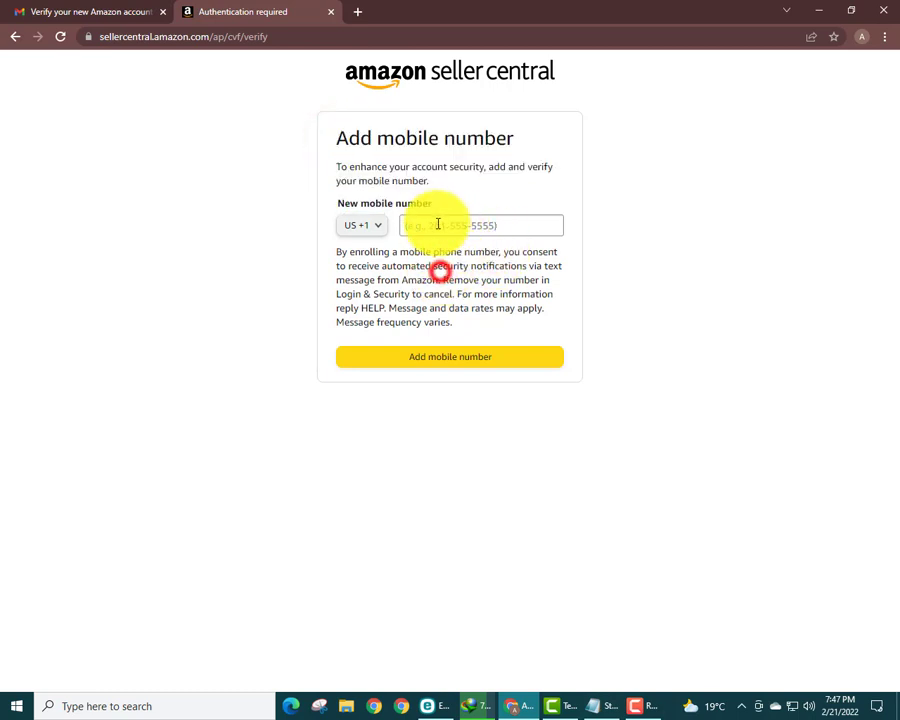
{"action": "left_click", "coordinate": [426, 275]}
{"action": "left_click", "coordinate": [457, 225]}
{"action": "left_click", "coordinate": [366, 226]}
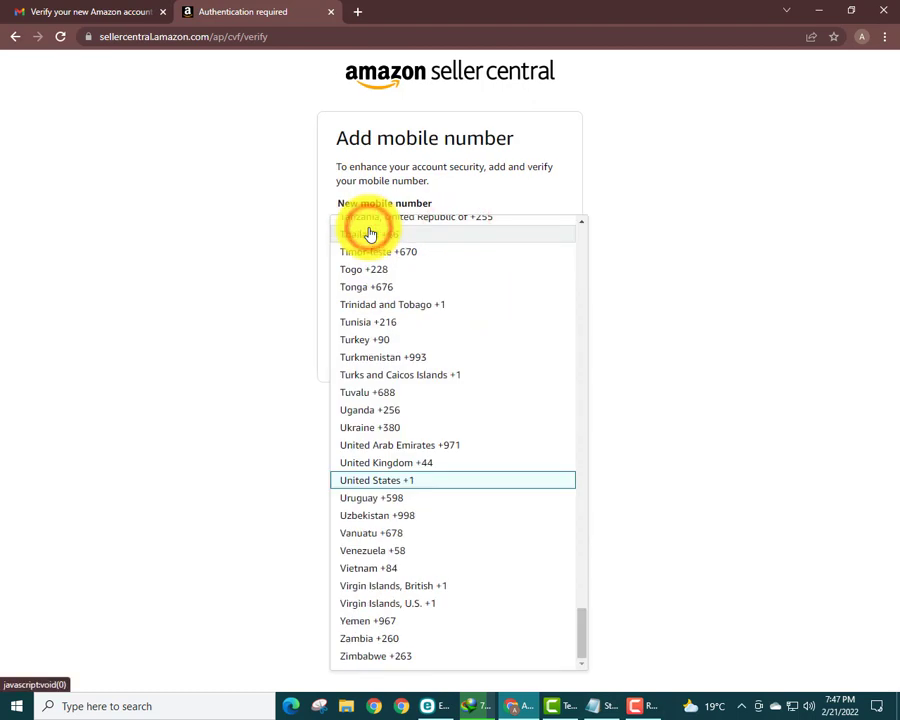
{"action": "key", "text": "p"}
{"action": "key", "text": "Return"}
{"action": "left_click", "coordinate": [436, 226]}
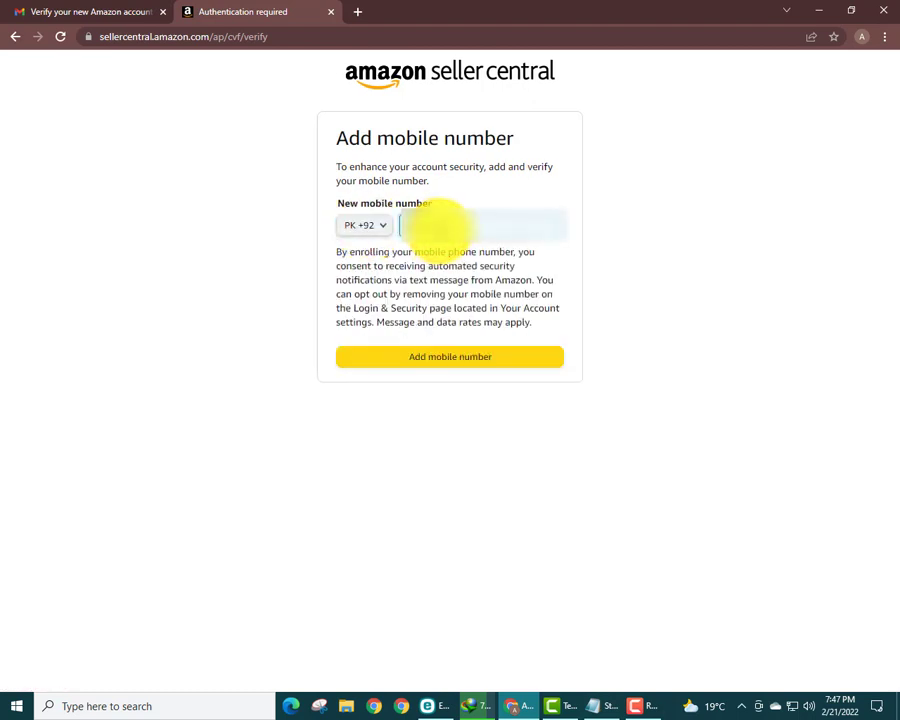
{"action": "left_click", "coordinate": [452, 357]}
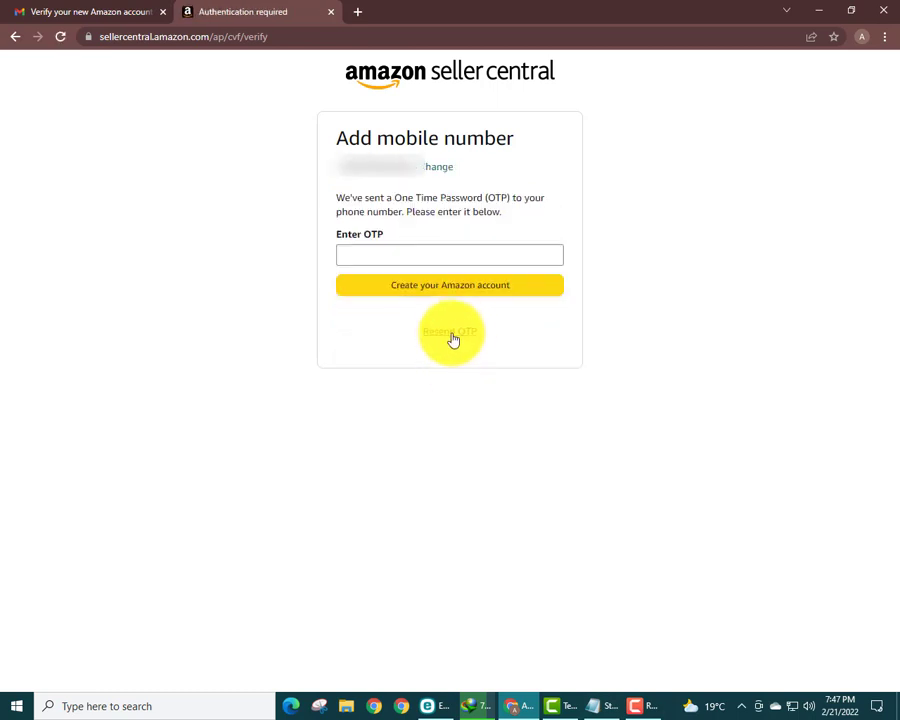
Step: Enter the texted one-time code, remove the extra digit, and resubmit until the account is created
{"action": "left_click", "coordinate": [415, 251]}
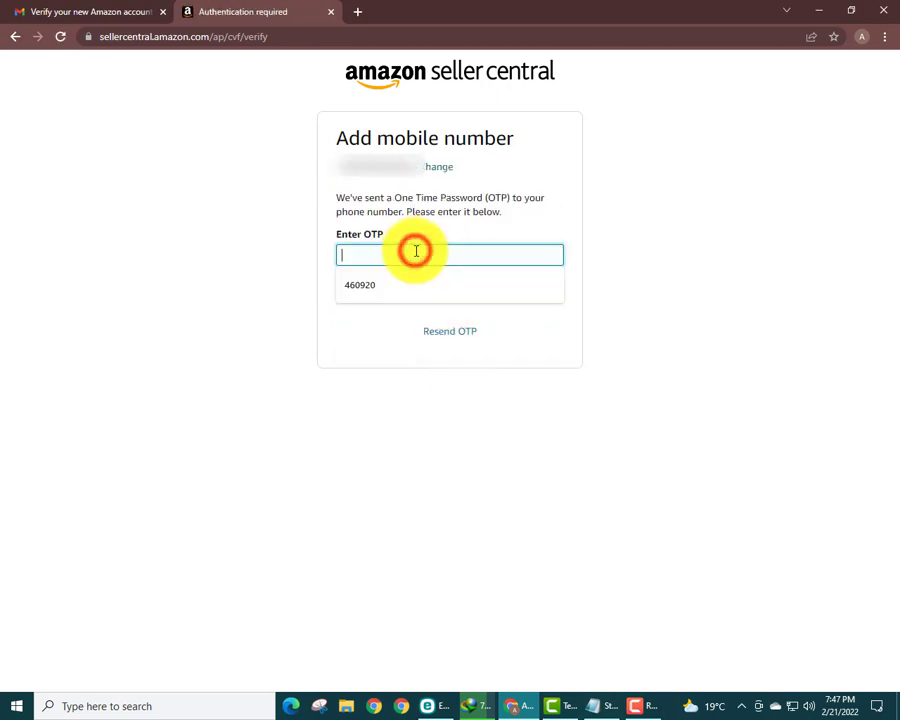
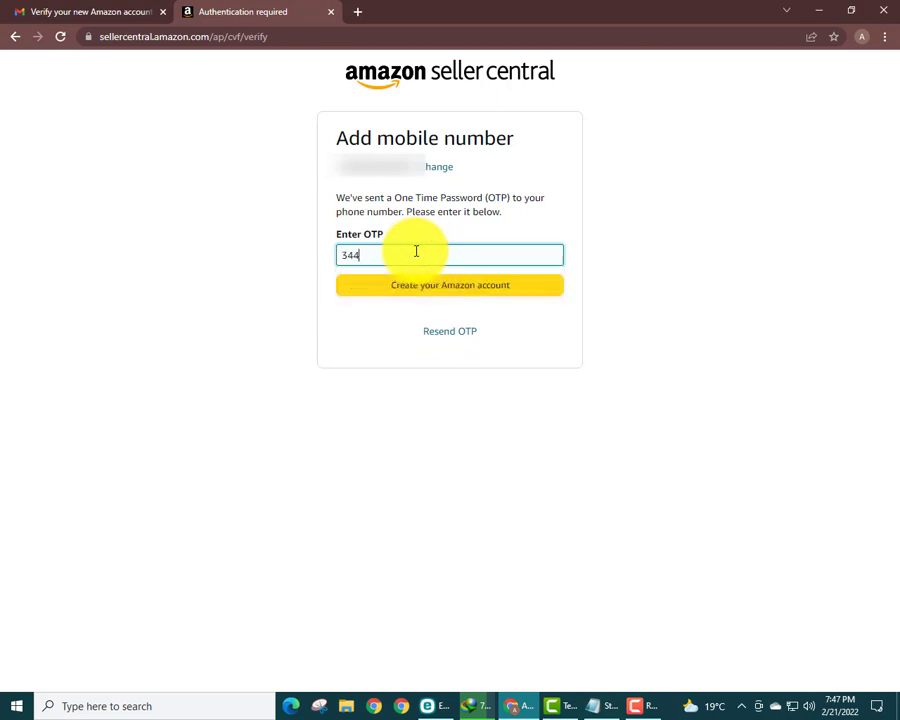
{"action": "left_click", "coordinate": [355, 255]}
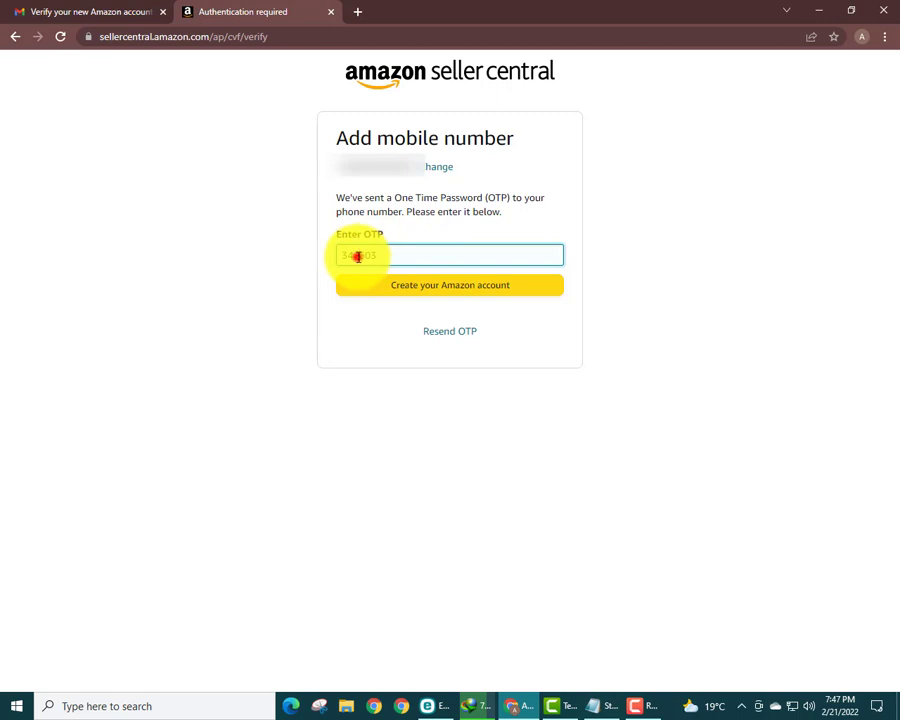
{"action": "key", "text": "BackSpace"}
{"action": "left_click", "coordinate": [424, 290]}
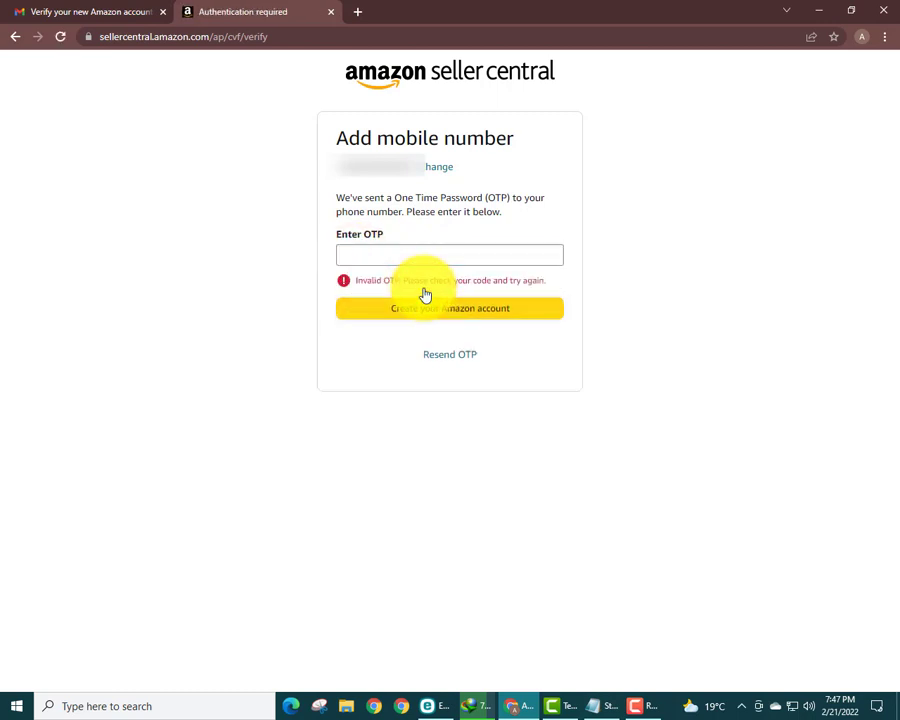
{"action": "left_click", "coordinate": [411, 257]}
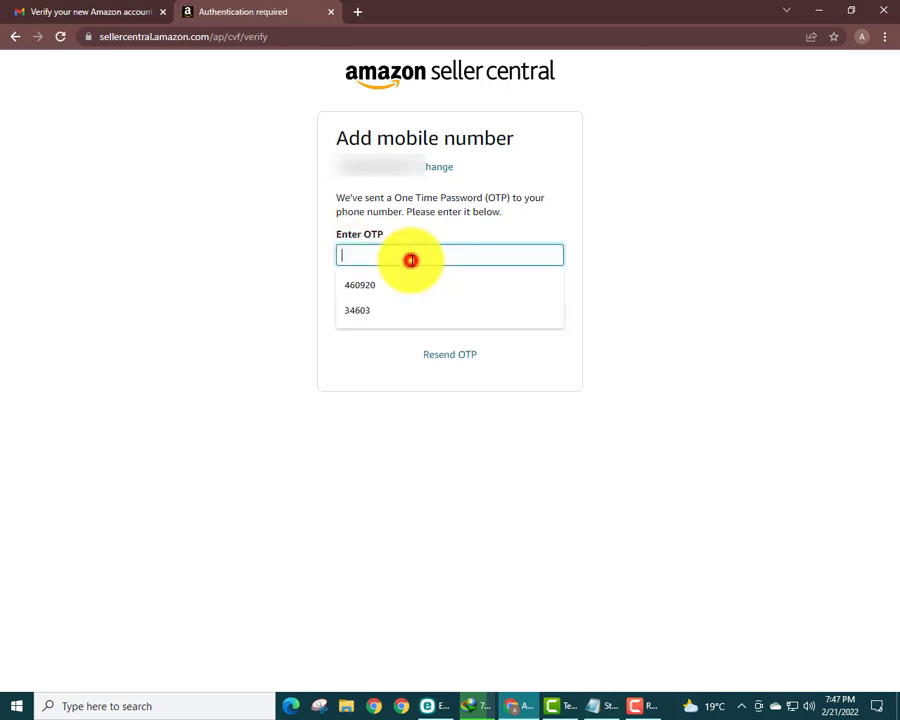
{"action": "left_click", "coordinate": [388, 309]}
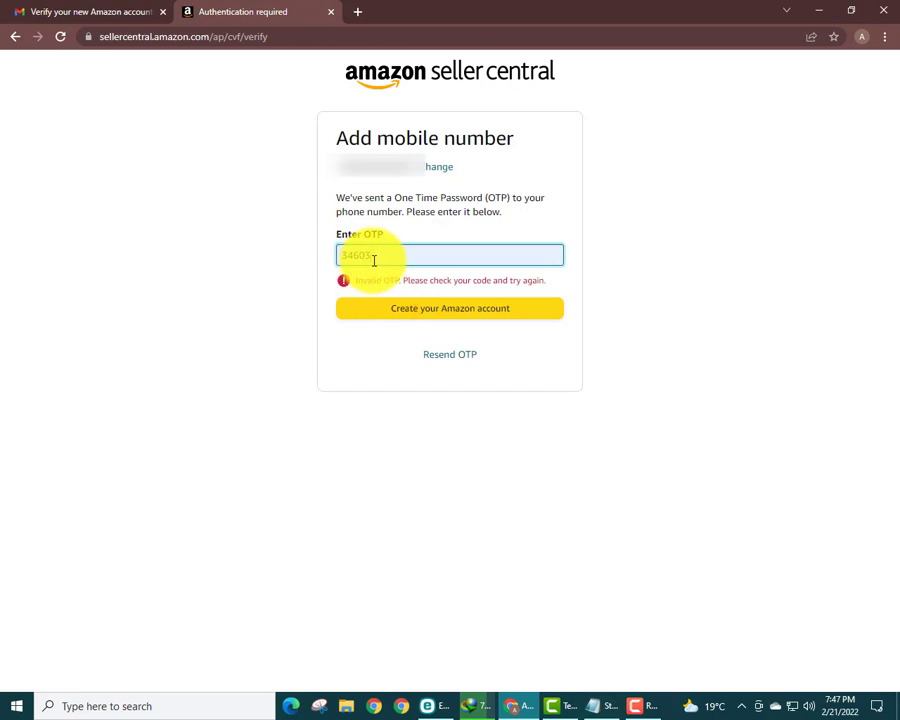
{"action": "key", "text": "Return"}
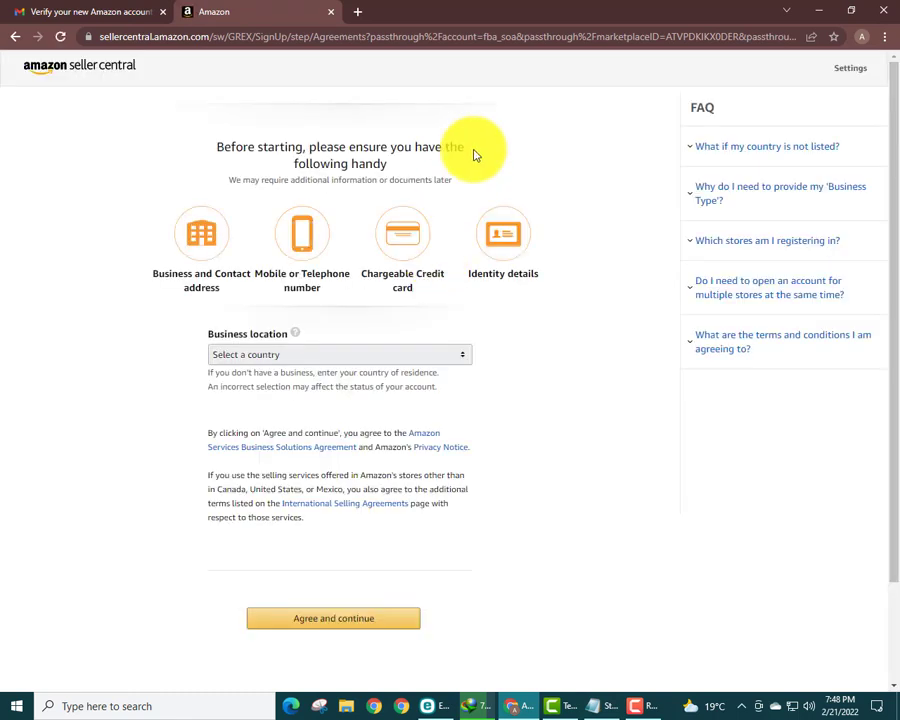
Step: Review the before-you-start information on the seller sign-up page
{"action": "left_click_drag", "start_coordinate": [220, 146], "coordinate": [244, 175]}
{"action": "left_click", "coordinate": [452, 169]}
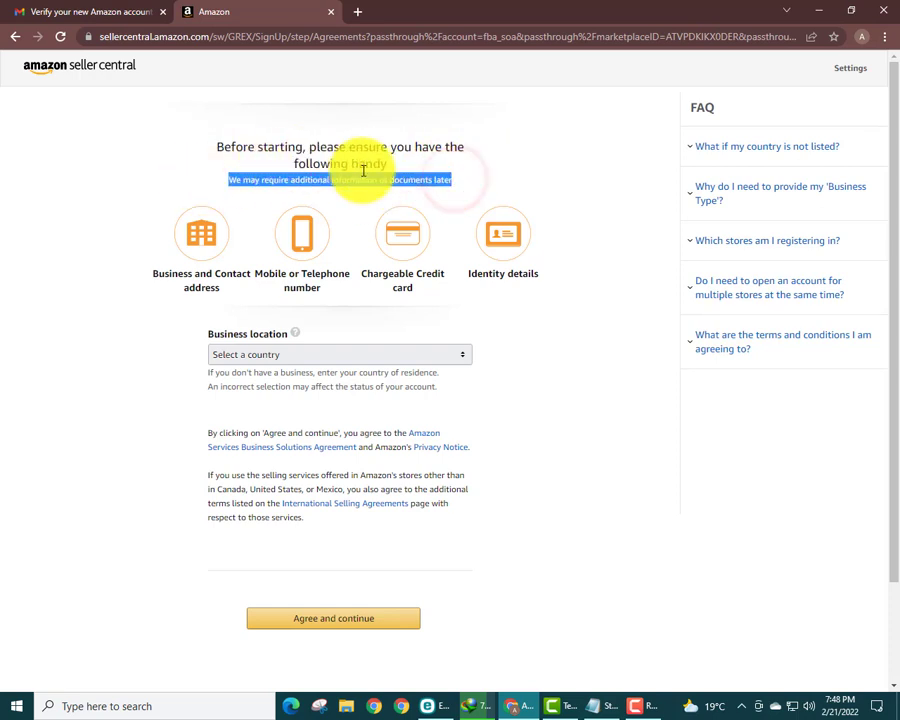
{"action": "scroll", "coordinate": [363, 171], "scroll_direction": "down", "scroll_amount": 2}
{"action": "scroll", "coordinate": [390, 241], "scroll_direction": "up", "scroll_amount": 2}
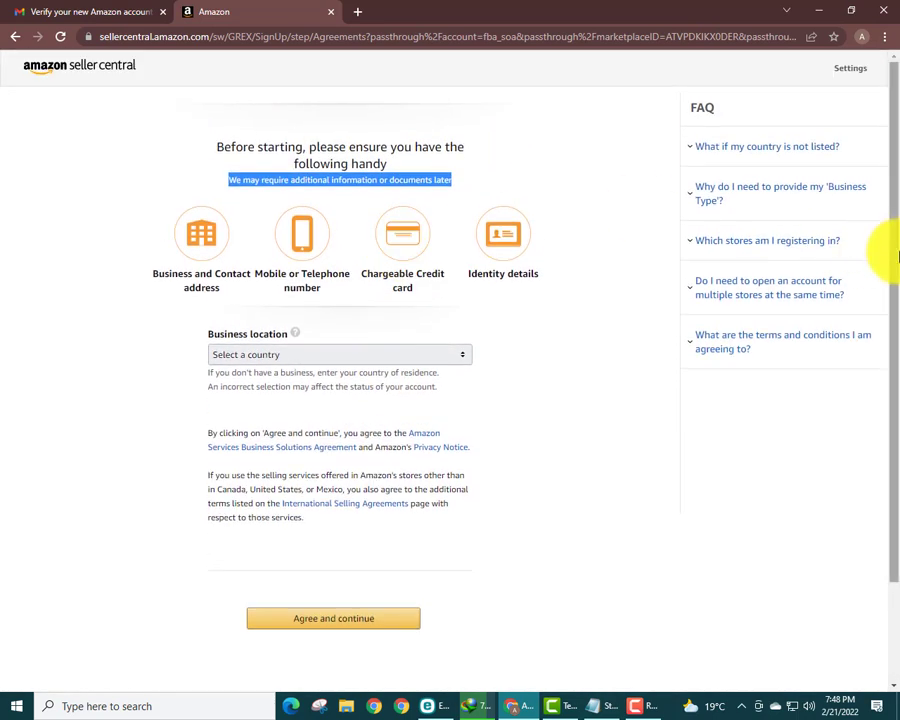
{"action": "left_click", "coordinate": [303, 162]}
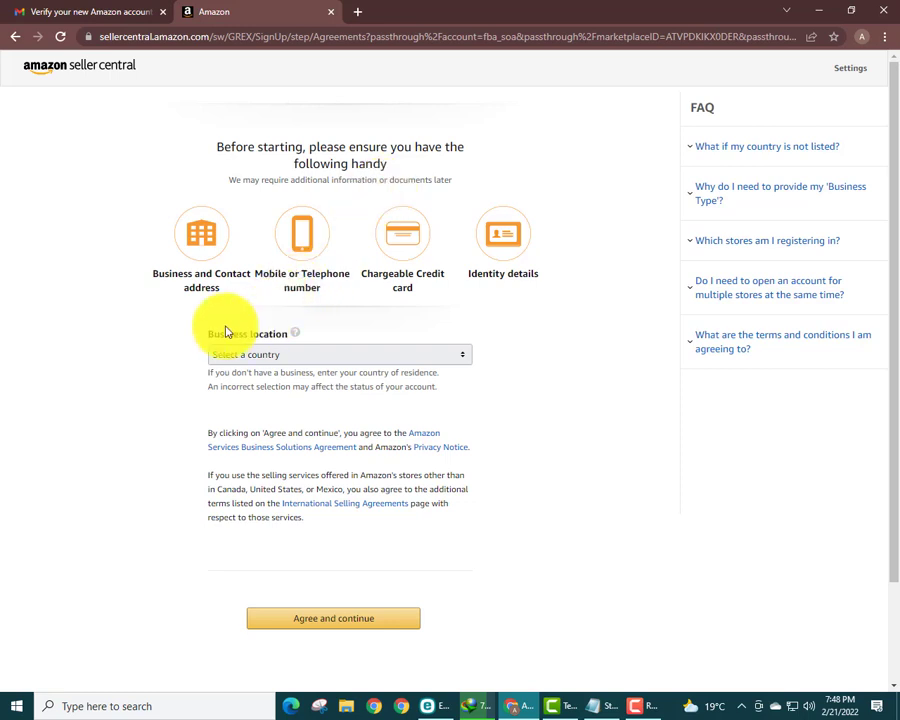
{"action": "left_click", "coordinate": [181, 337]}
{"action": "left_click", "coordinate": [307, 312]}
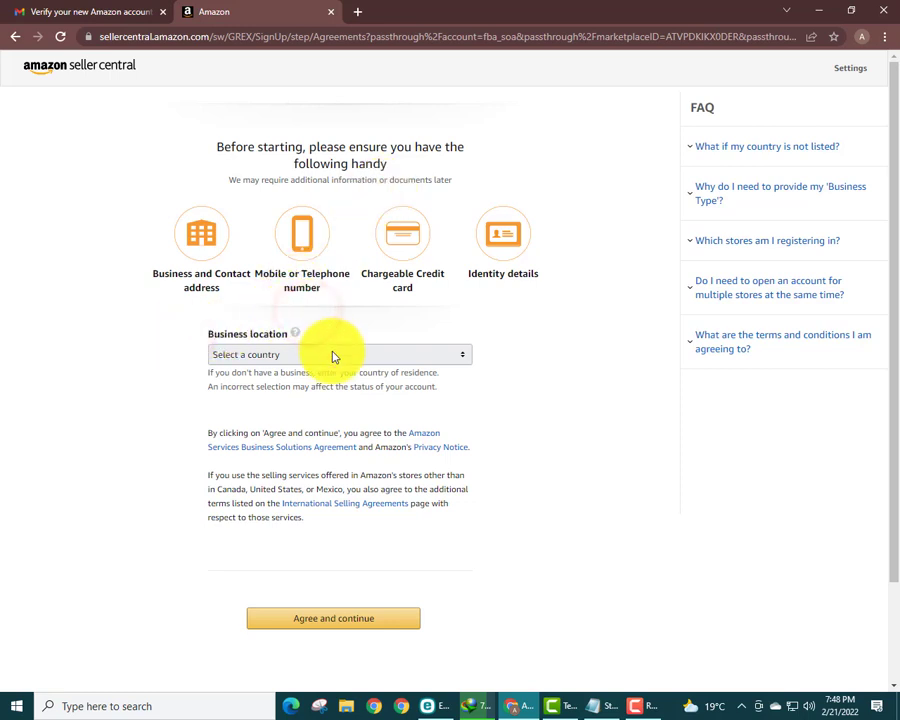
Step: Choose Pakistan as the business location
{"action": "left_click", "coordinate": [333, 352]}
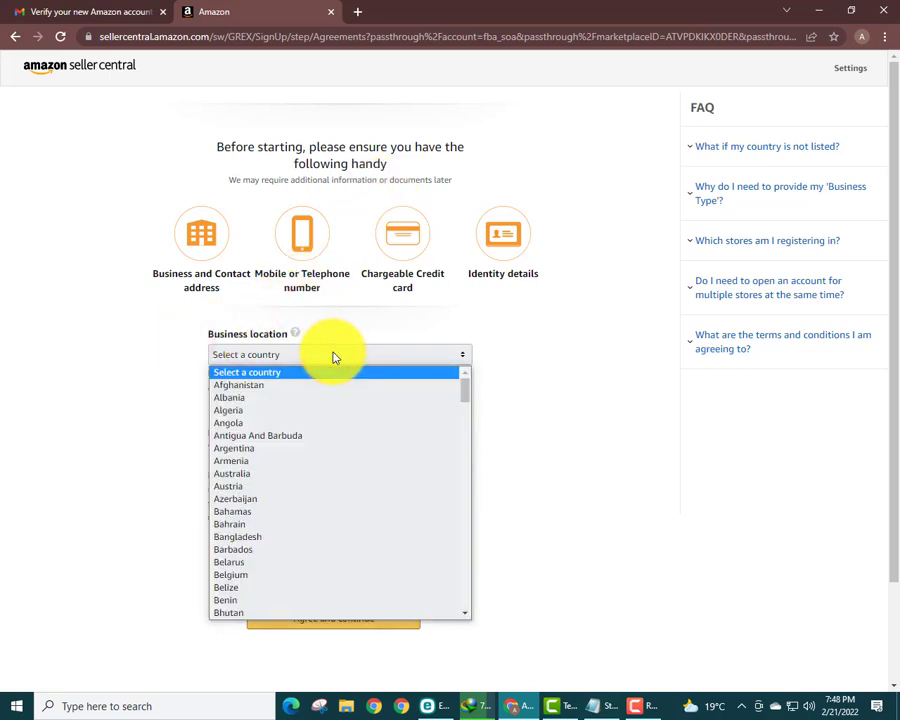
{"action": "key", "text": "p"}
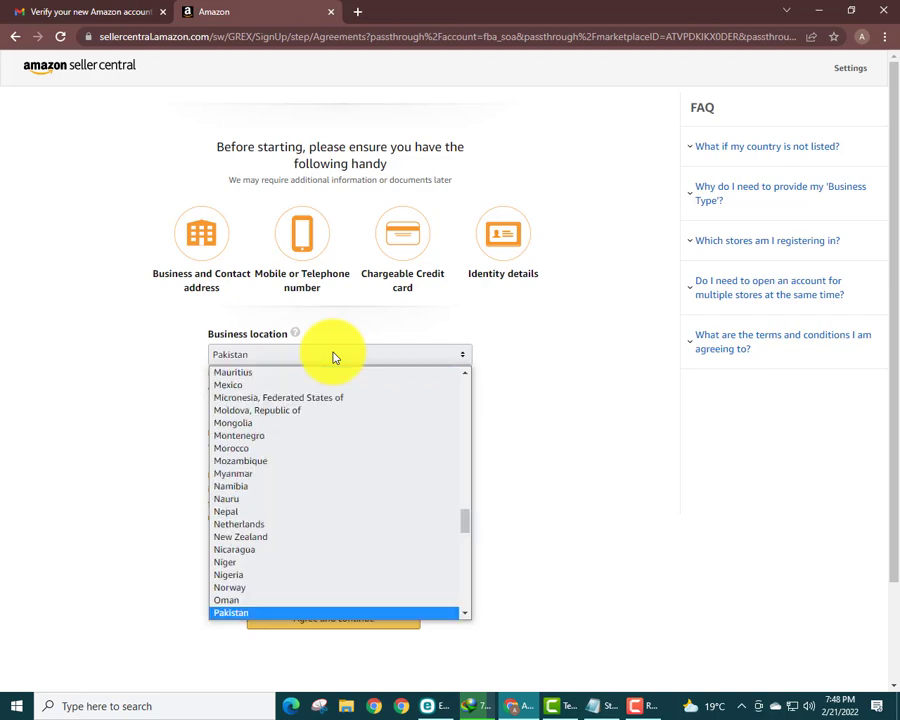
{"action": "key", "text": "Return"}
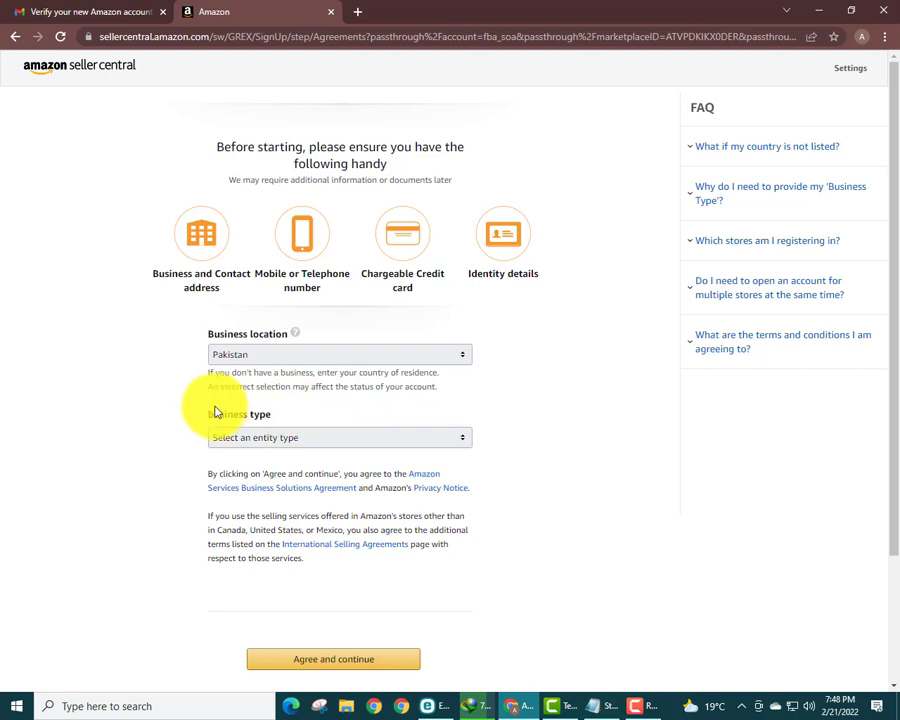
{"action": "left_click", "coordinate": [280, 436]}
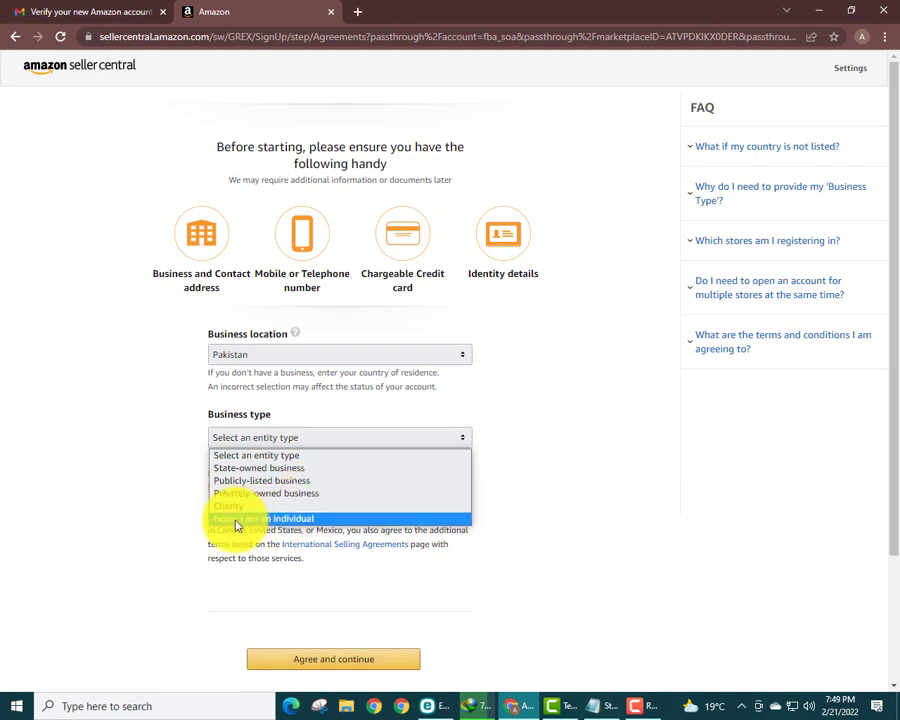
Step: Choose 'None, I am an individual', enter the seller's first and last name, and agree to continue
{"action": "left_click", "coordinate": [289, 519]}
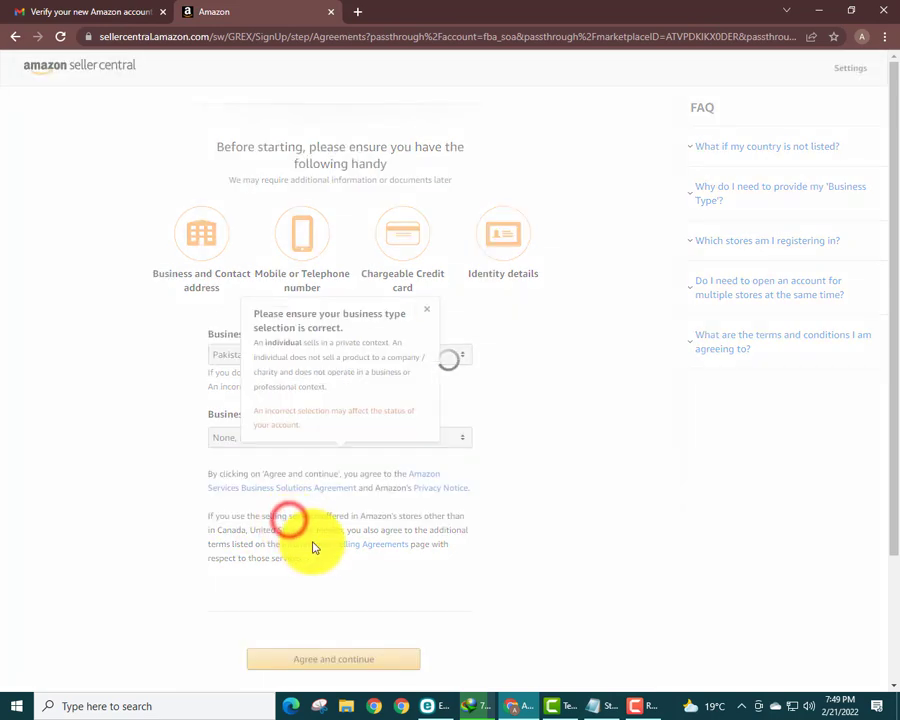
{"action": "left_click", "coordinate": [236, 484]}
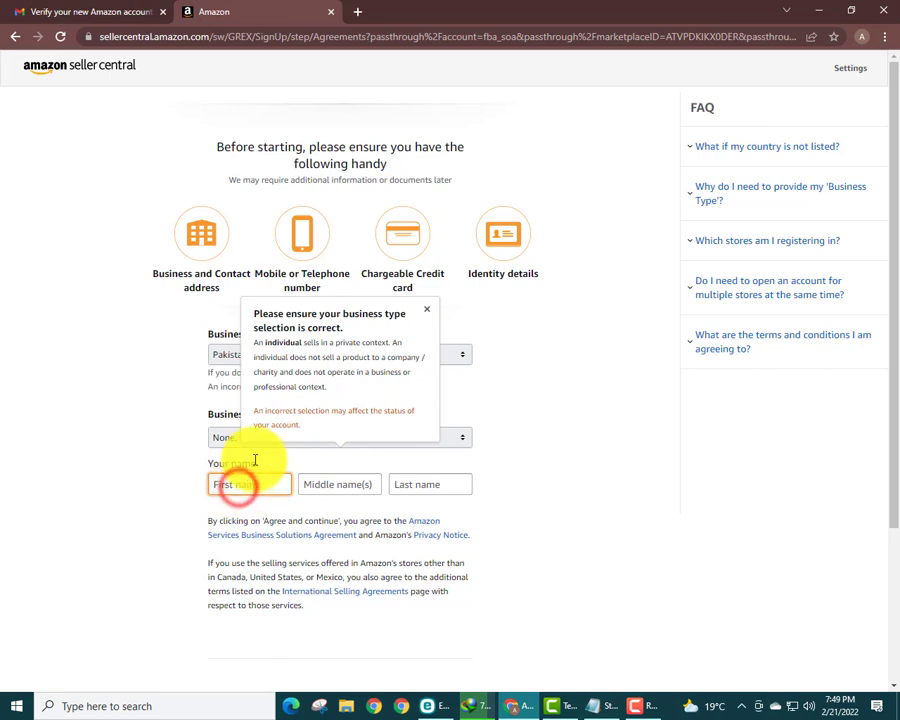
{"action": "key", "text": "Tab"}
{"action": "key", "text": "Tab"}
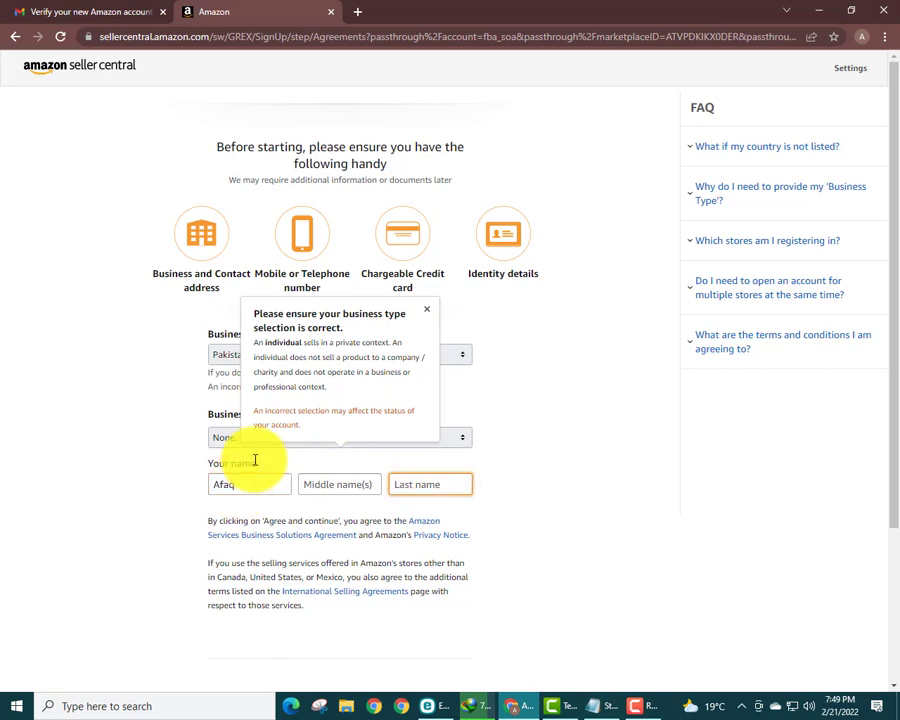
{"action": "scroll", "coordinate": [311, 482], "scroll_direction": "down", "scroll_amount": 3}
{"action": "left_click", "coordinate": [609, 374]}
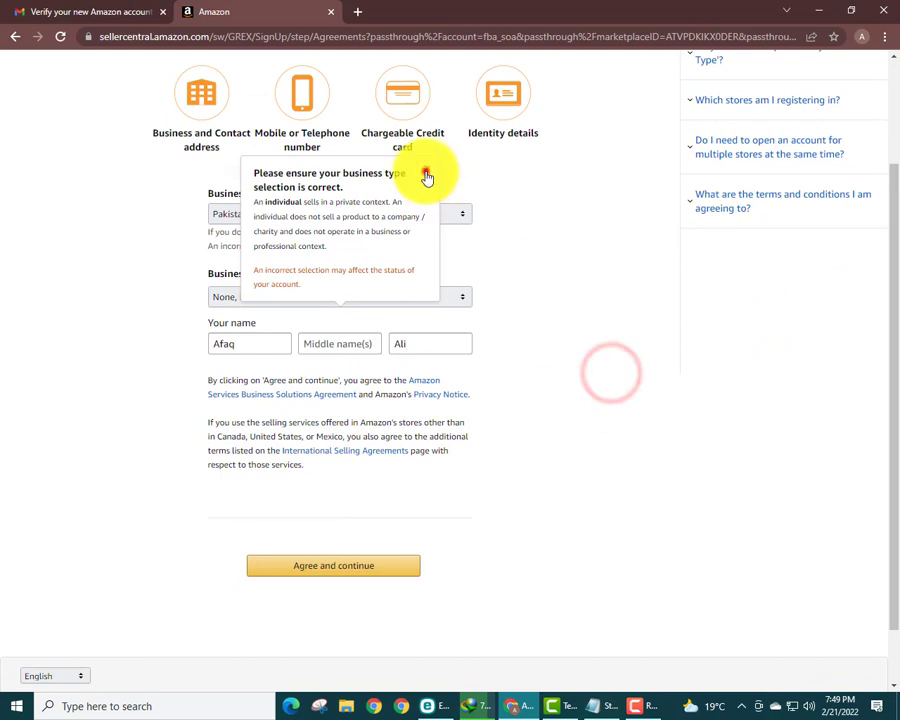
{"action": "left_click", "coordinate": [426, 177]}
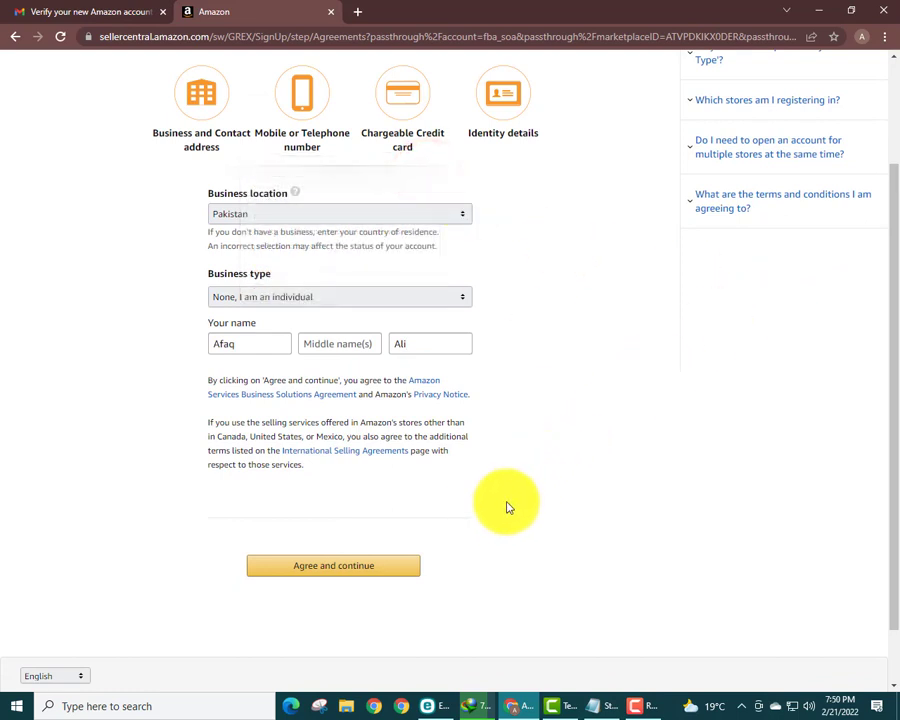
{"action": "left_click", "coordinate": [363, 560]}
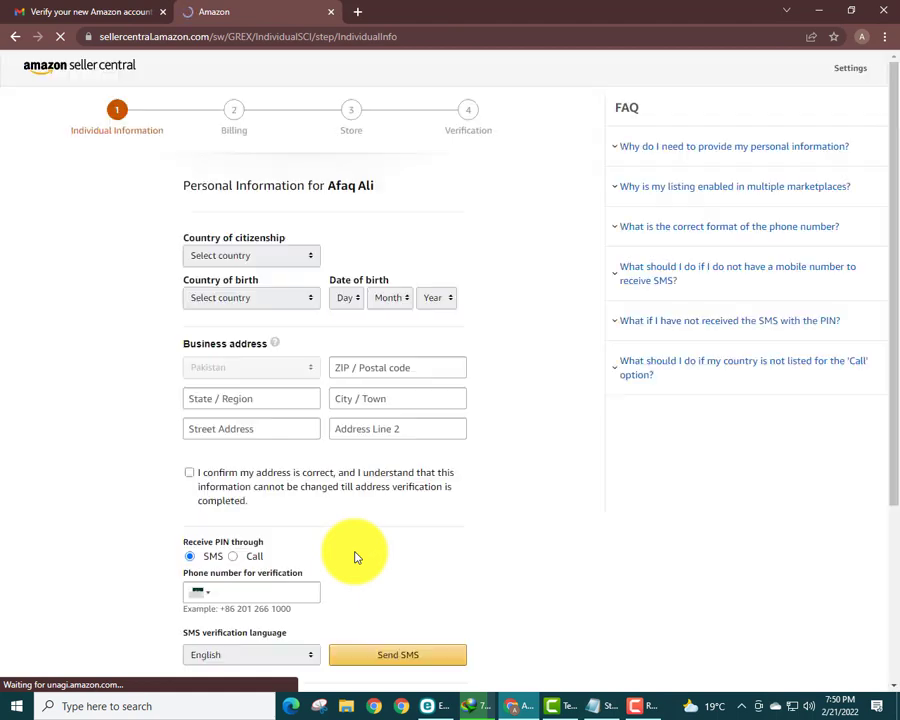
Step: Set both country of citizenship and country of birth to Pakistan
{"action": "scroll", "coordinate": [880, 265], "scroll_direction": "down", "scroll_amount": 2}
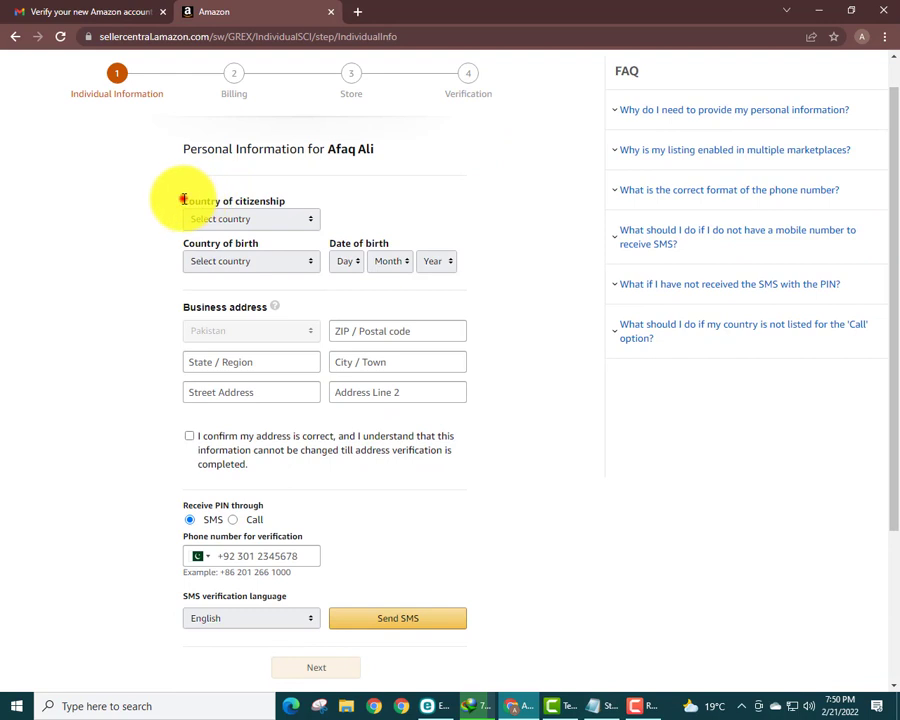
{"action": "left_click_drag", "start_coordinate": [185, 196], "coordinate": [285, 199]}
{"action": "left_click", "coordinate": [297, 201]}
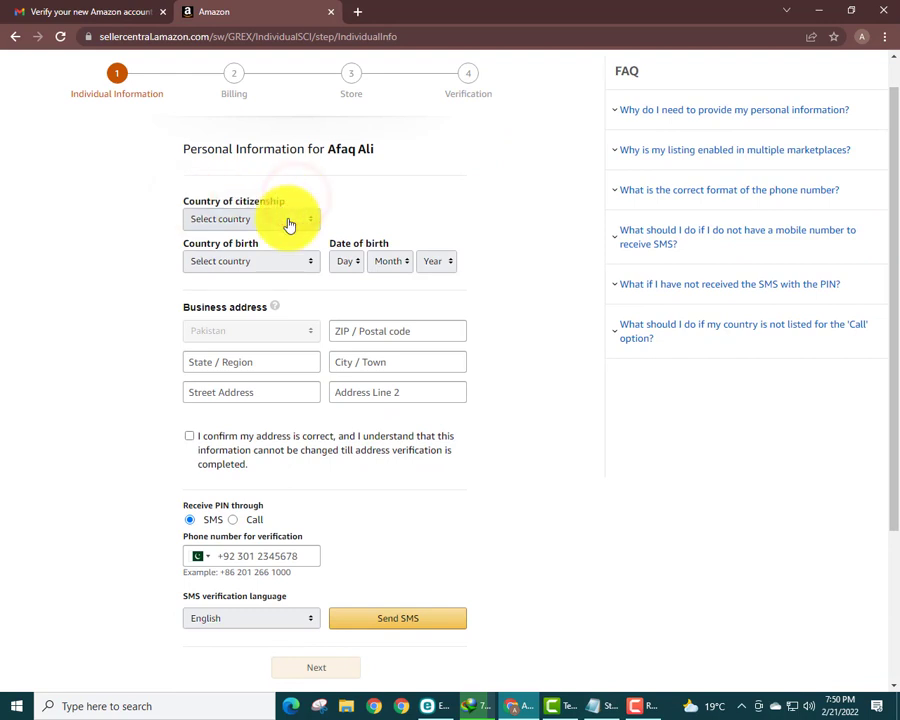
{"action": "left_click", "coordinate": [289, 224]}
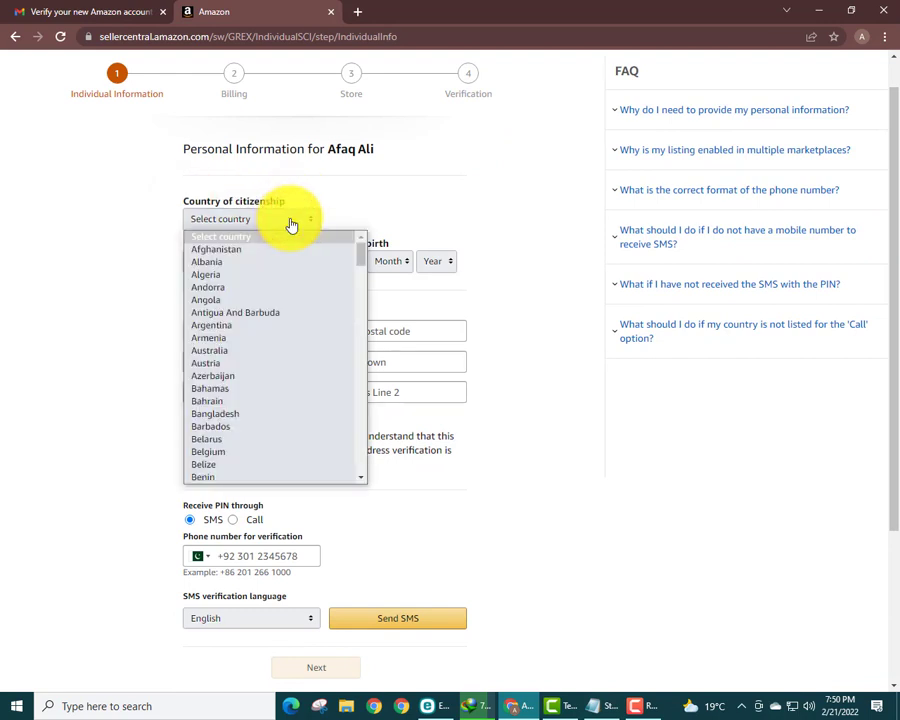
{"action": "key", "text": "p"}
{"action": "key", "text": "Return"}
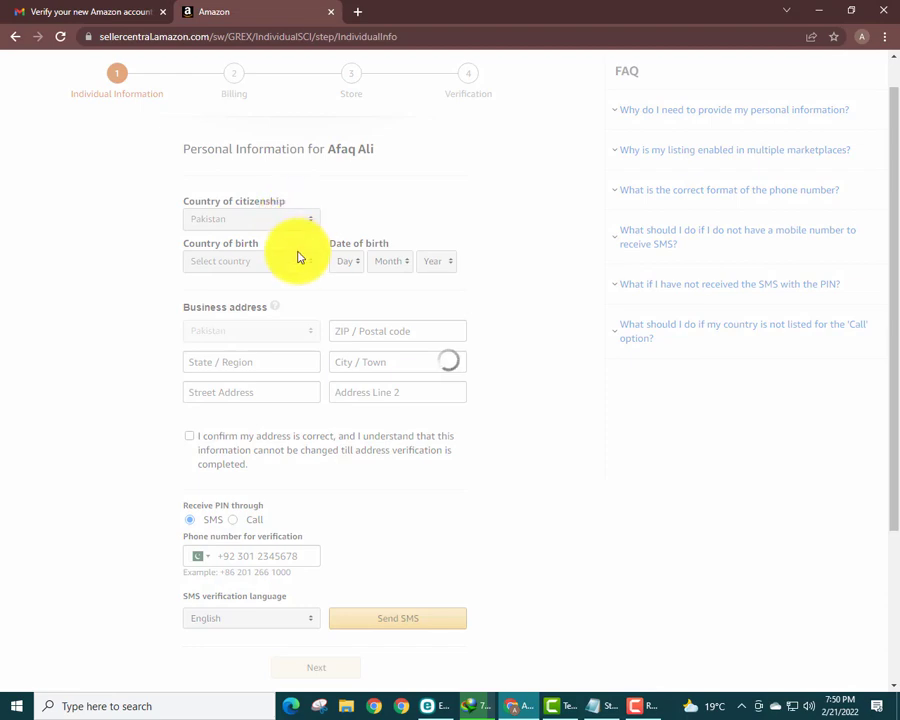
{"action": "left_click", "coordinate": [253, 262]}
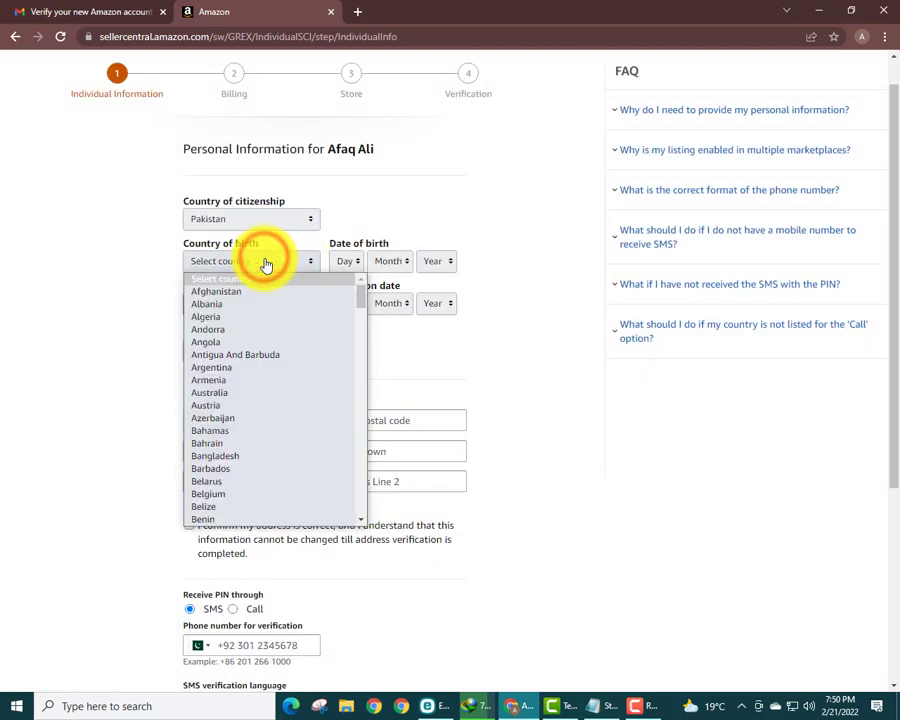
{"action": "key", "text": "p"}
{"action": "key", "text": "Return"}
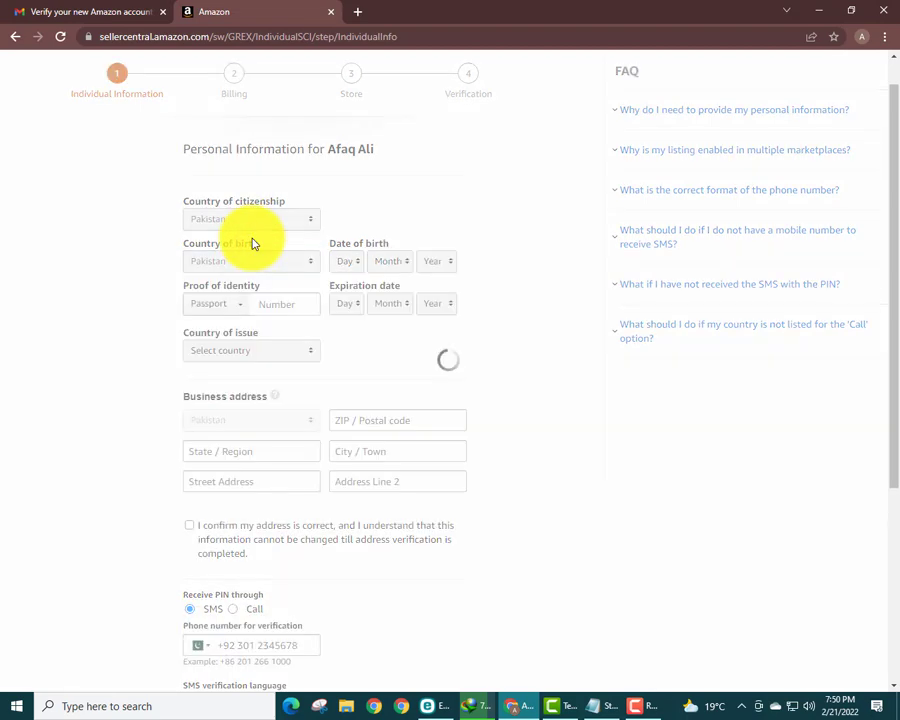
{"action": "left_click", "coordinate": [350, 261]}
{"action": "left_click", "coordinate": [348, 358]}
{"action": "left_click", "coordinate": [394, 258]}
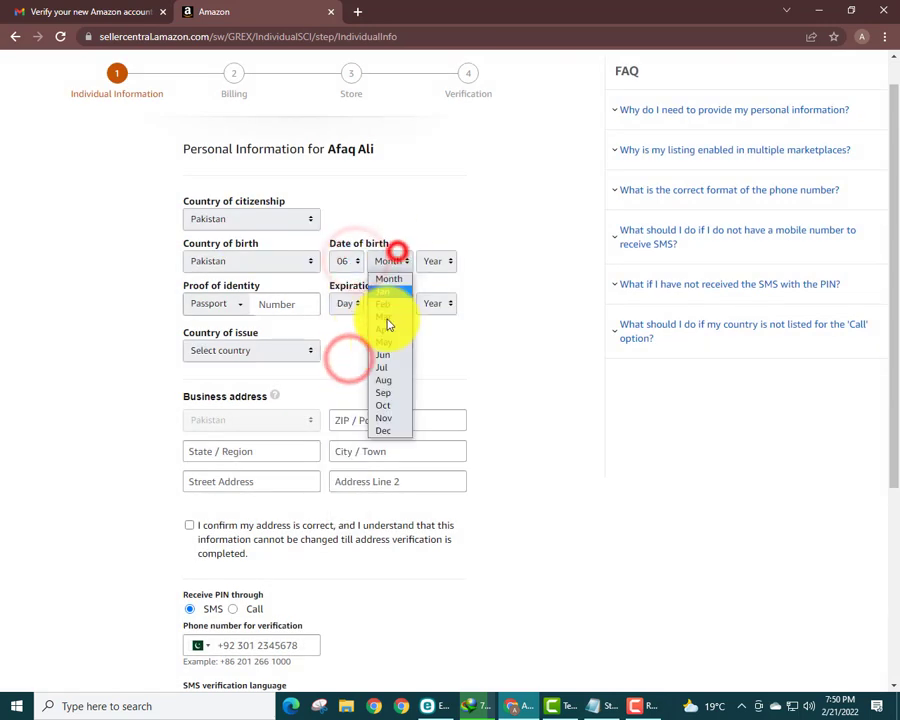
{"action": "left_click", "coordinate": [381, 353]}
{"action": "left_click", "coordinate": [438, 261]}
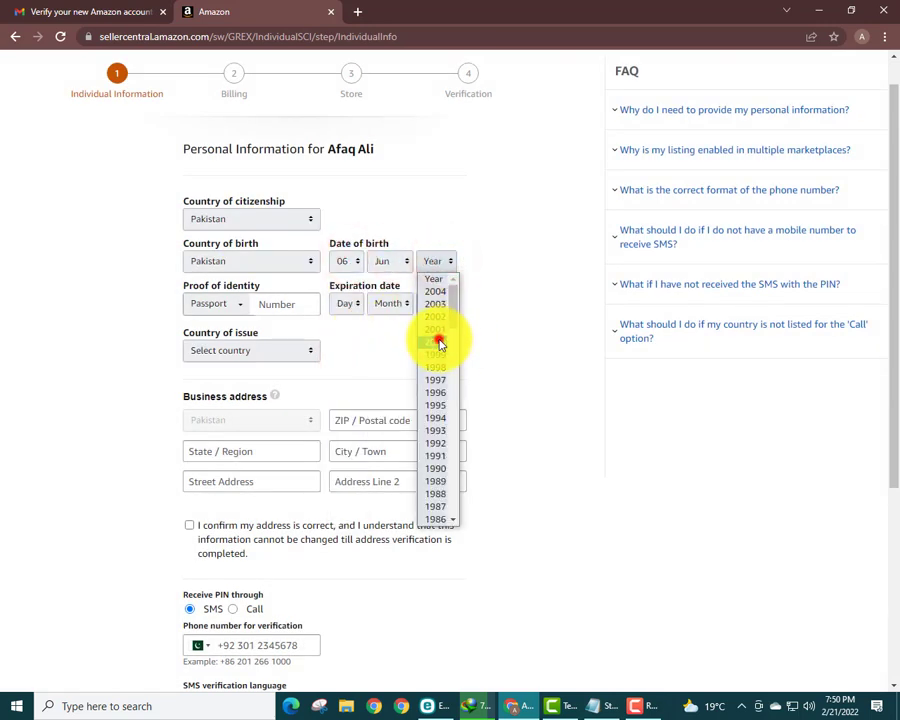
{"action": "left_click", "coordinate": [438, 340]}
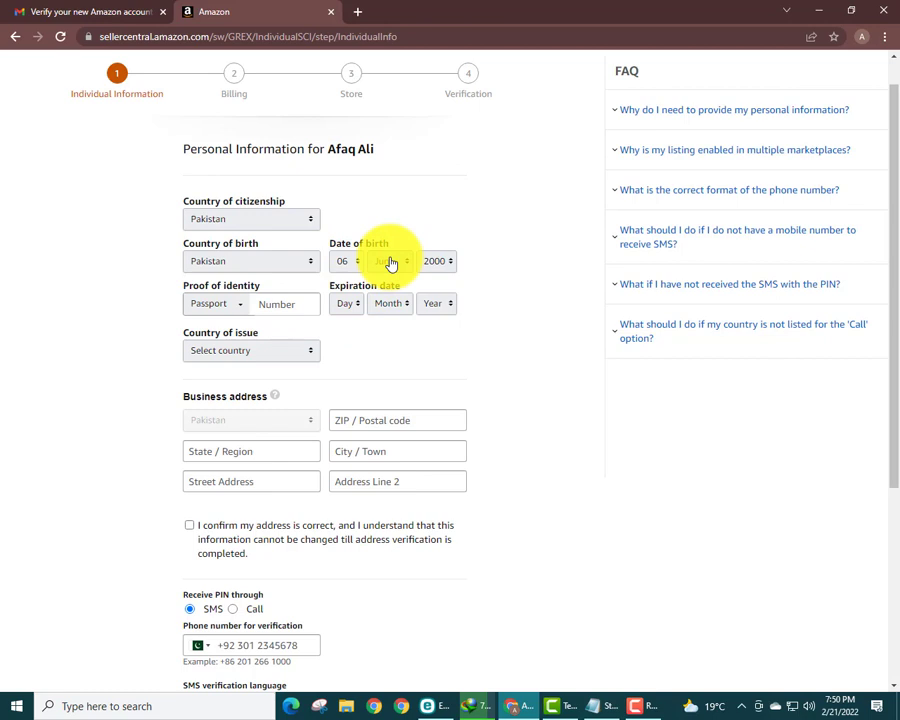
Step: Choose National ID as proof of identity and enter the ID number
{"action": "left_click_drag", "start_coordinate": [181, 291], "coordinate": [260, 286]}
{"action": "left_click", "coordinate": [260, 285]}
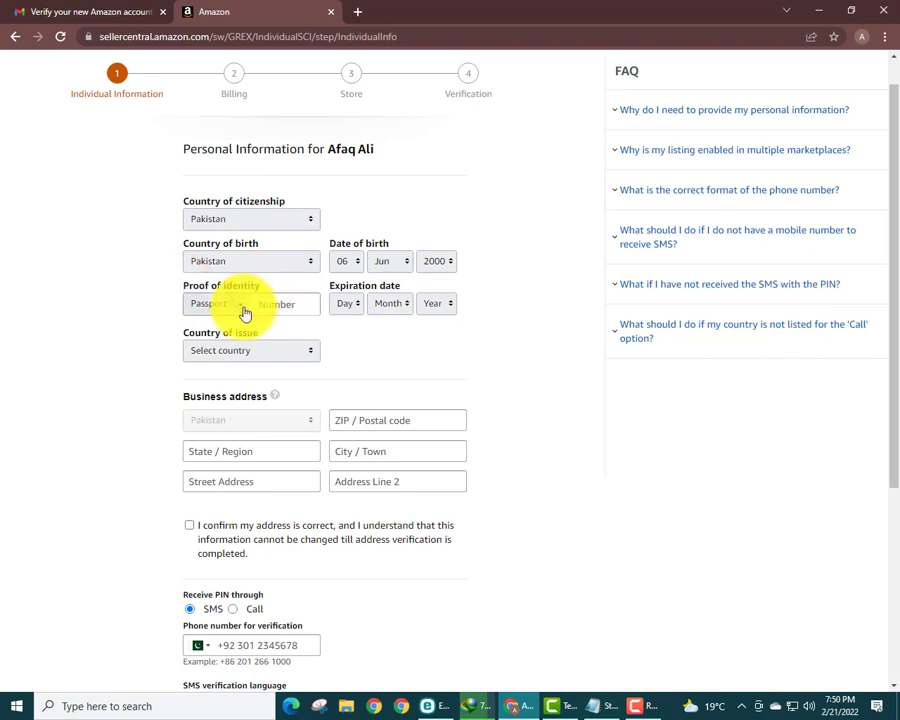
{"action": "left_click", "coordinate": [262, 304]}
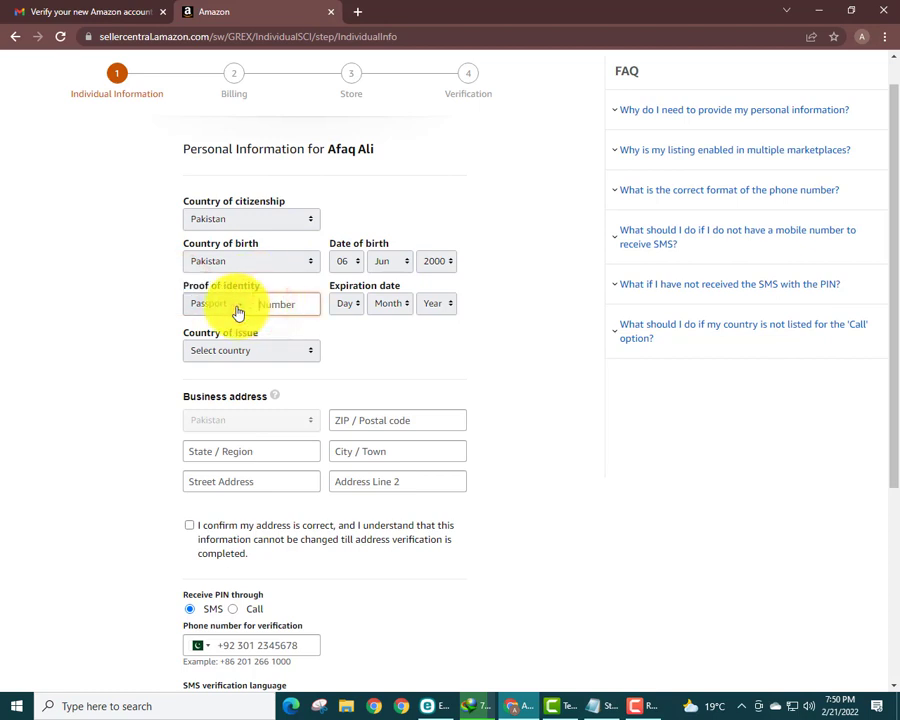
{"action": "left_click", "coordinate": [236, 308]}
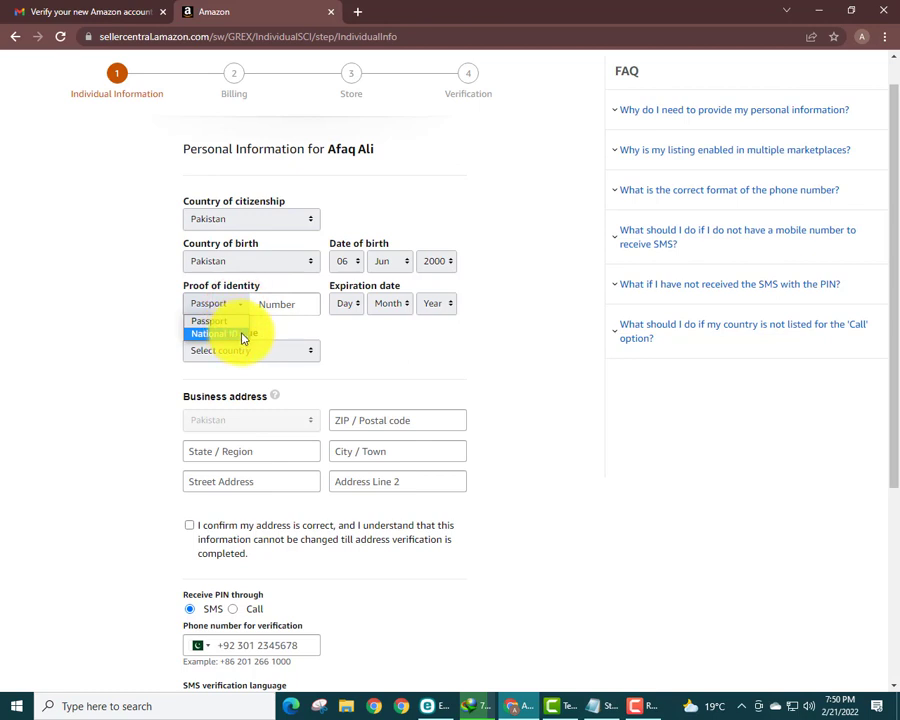
{"action": "left_click", "coordinate": [232, 335]}
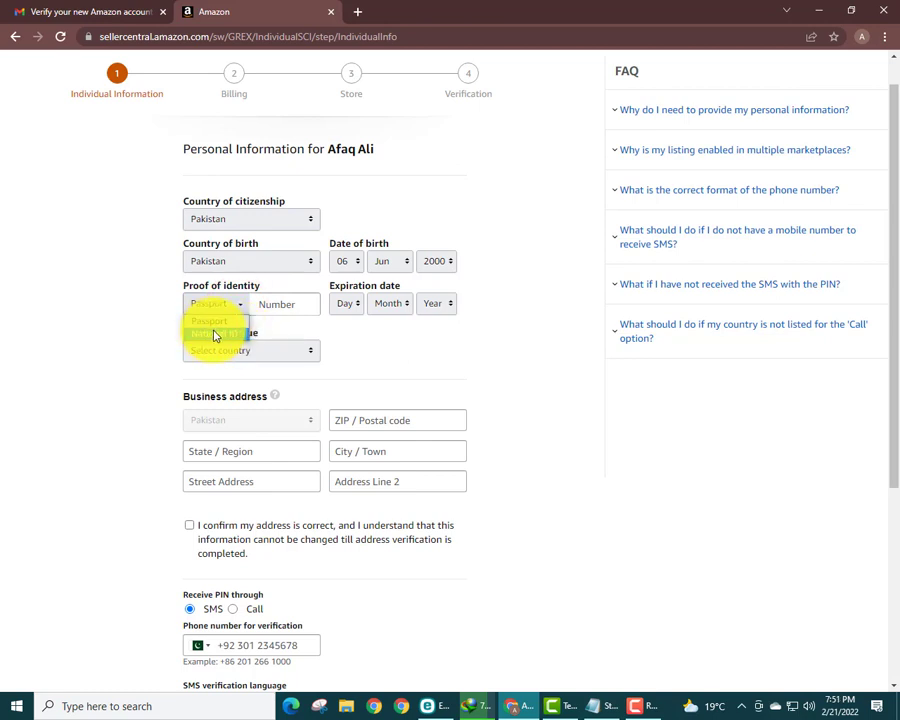
{"action": "left_click", "coordinate": [270, 304]}
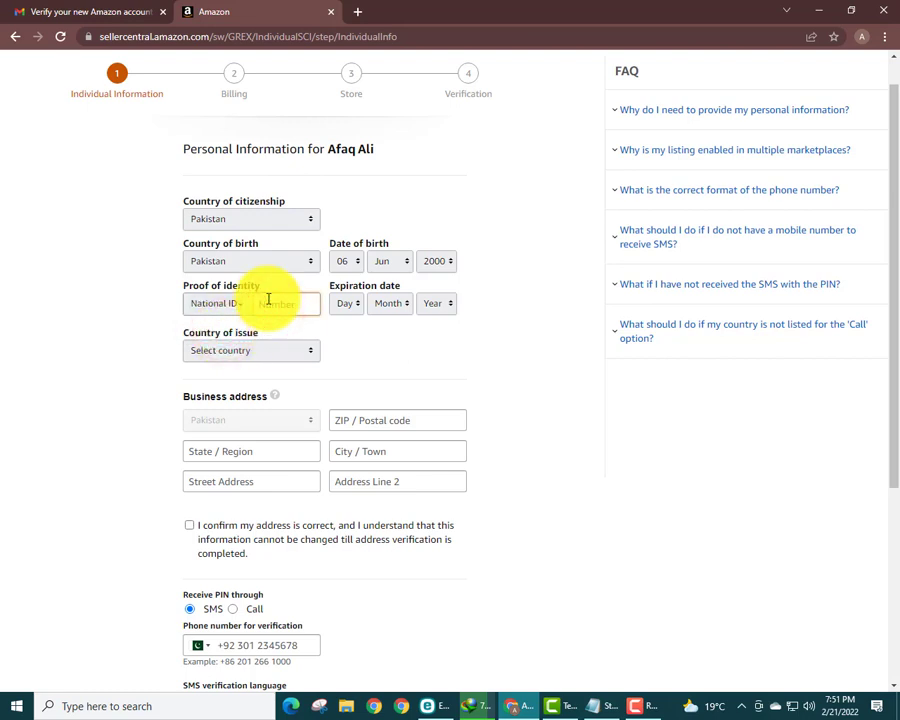
Step: Set the ID expiry to 04 Jun 2030 and Pakistan as country of issue
{"action": "left_click", "coordinate": [343, 303]}
{"action": "left_click", "coordinate": [346, 376]}
{"action": "left_click", "coordinate": [437, 302]}
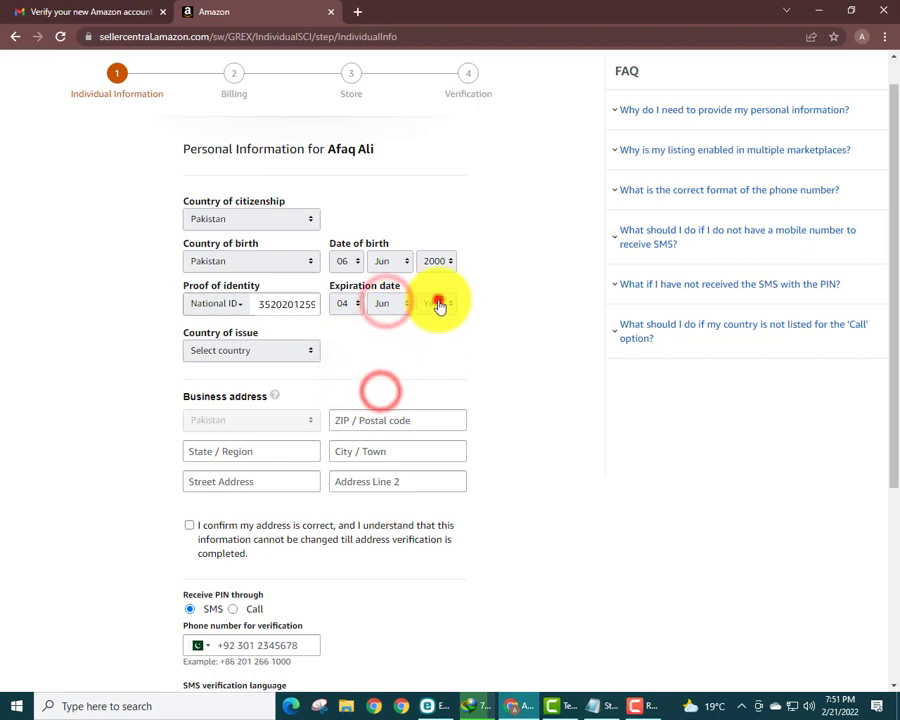
{"action": "left_click", "coordinate": [439, 437]}
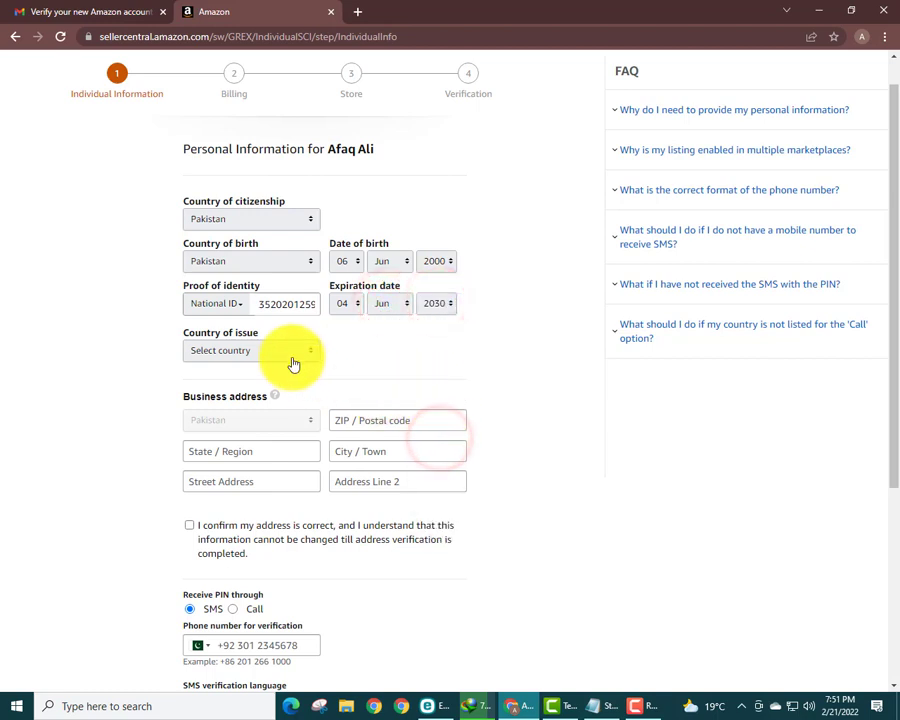
{"action": "left_click_drag", "start_coordinate": [182, 333], "coordinate": [265, 345]}
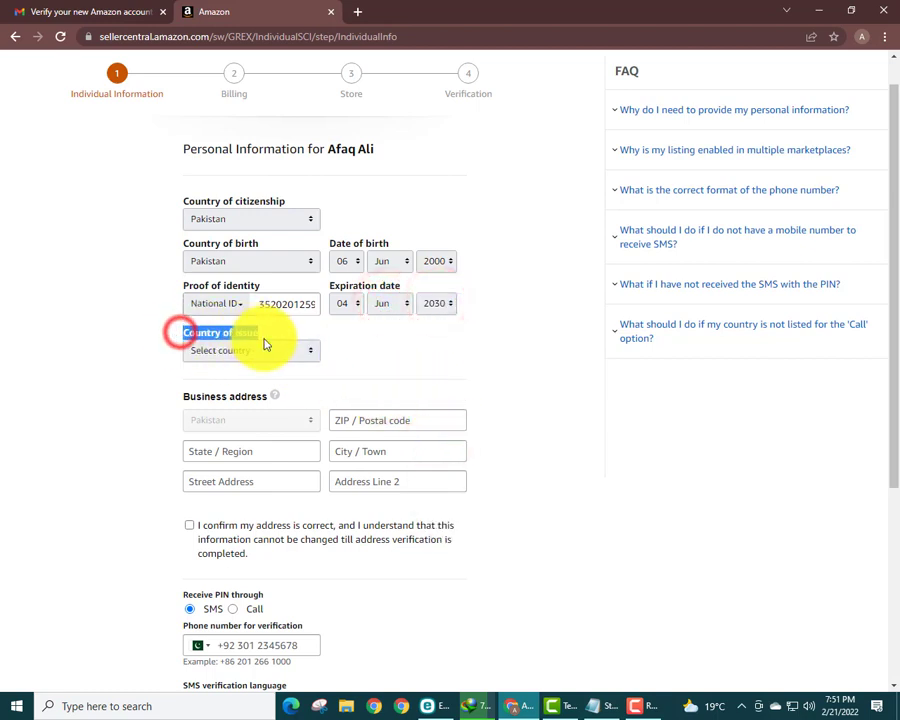
{"action": "left_click", "coordinate": [202, 334]}
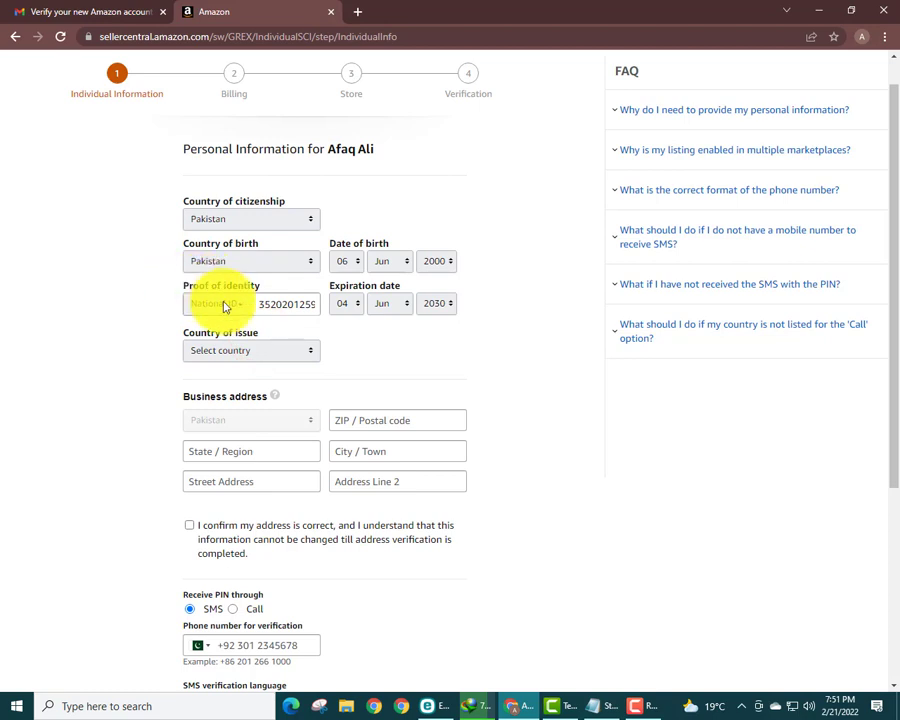
{"action": "left_click", "coordinate": [271, 351]}
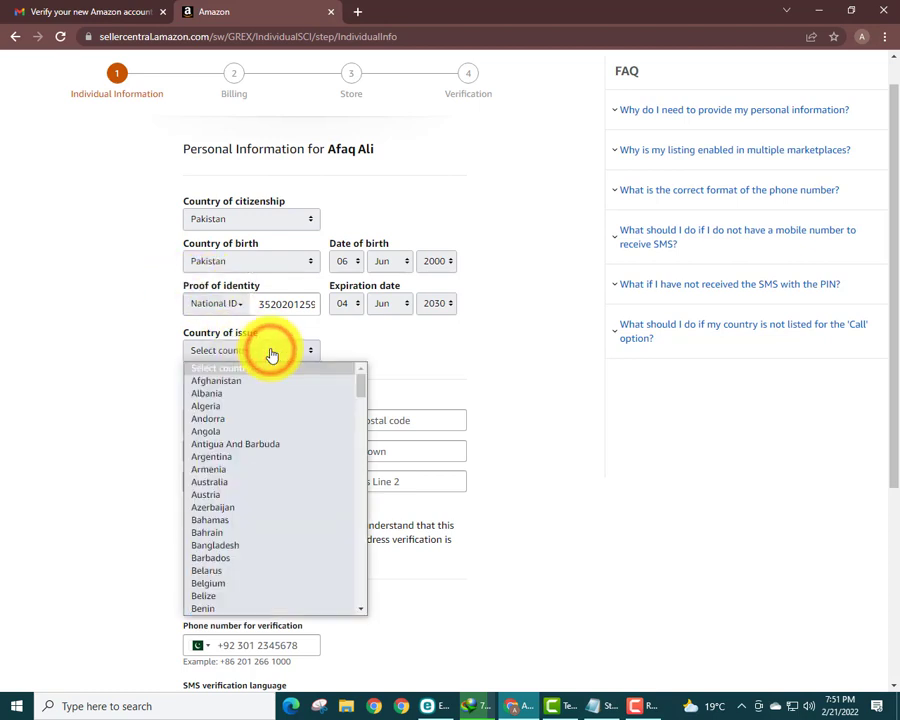
{"action": "type", "text": "p"}
{"action": "key", "text": "Return"}
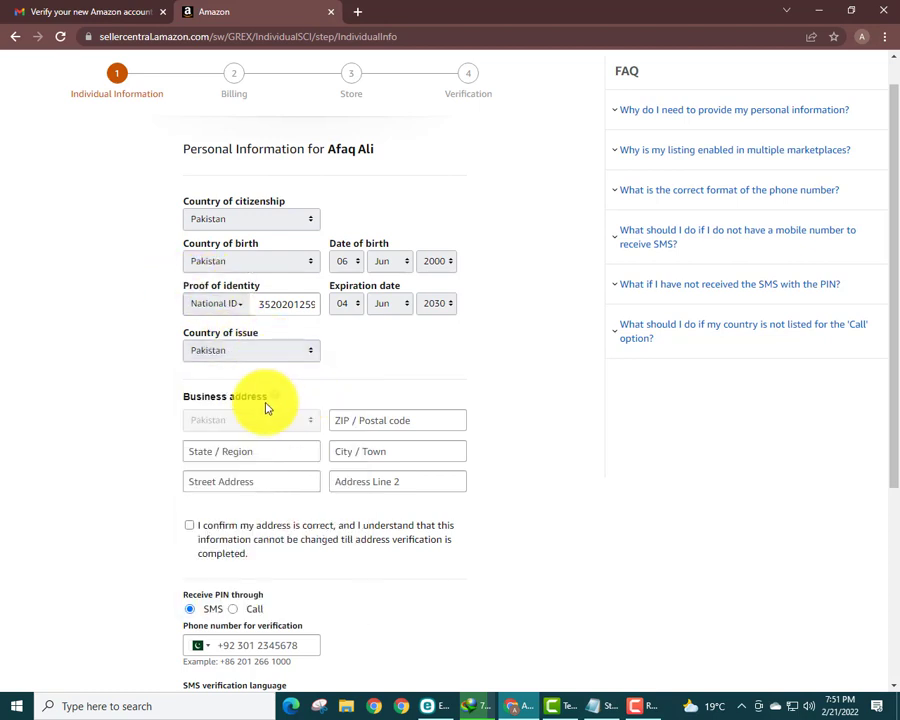
Step: Enter 54000 as the business address ZIP / postal code
{"action": "left_click_drag", "start_coordinate": [181, 400], "coordinate": [281, 396]}
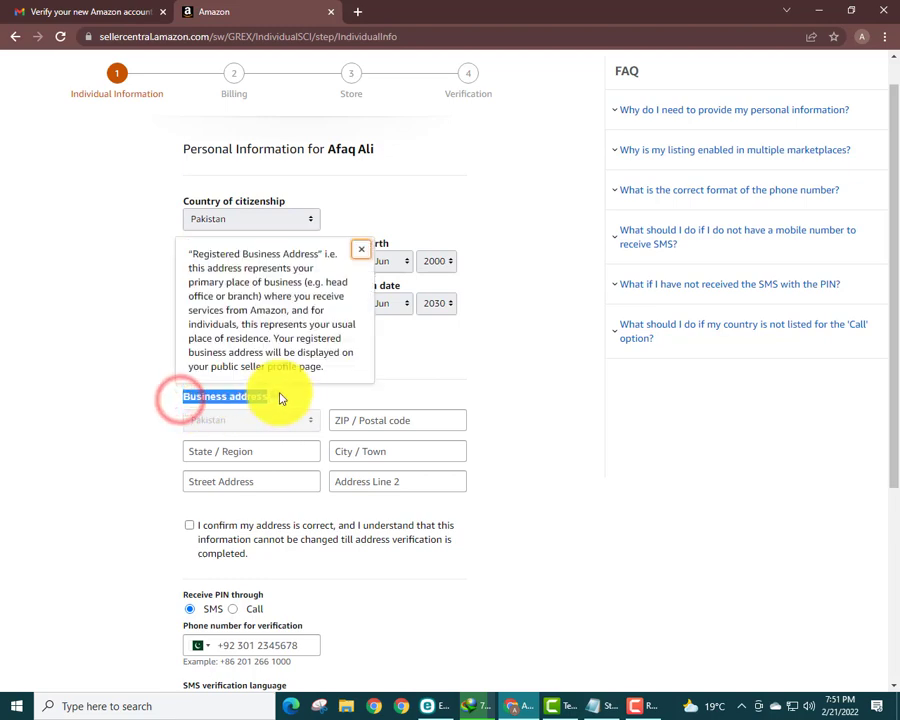
{"action": "left_click", "coordinate": [227, 421]}
{"action": "scroll", "coordinate": [250, 422], "scroll_direction": "down", "scroll_amount": 3}
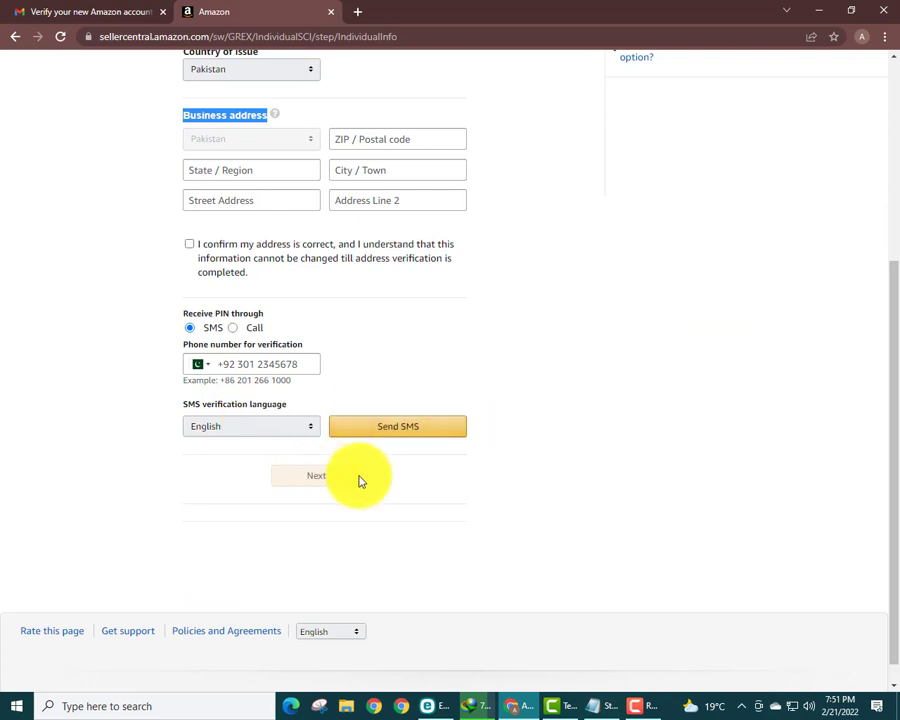
{"action": "left_click_drag", "start_coordinate": [890, 385], "coordinate": [644, 268]}
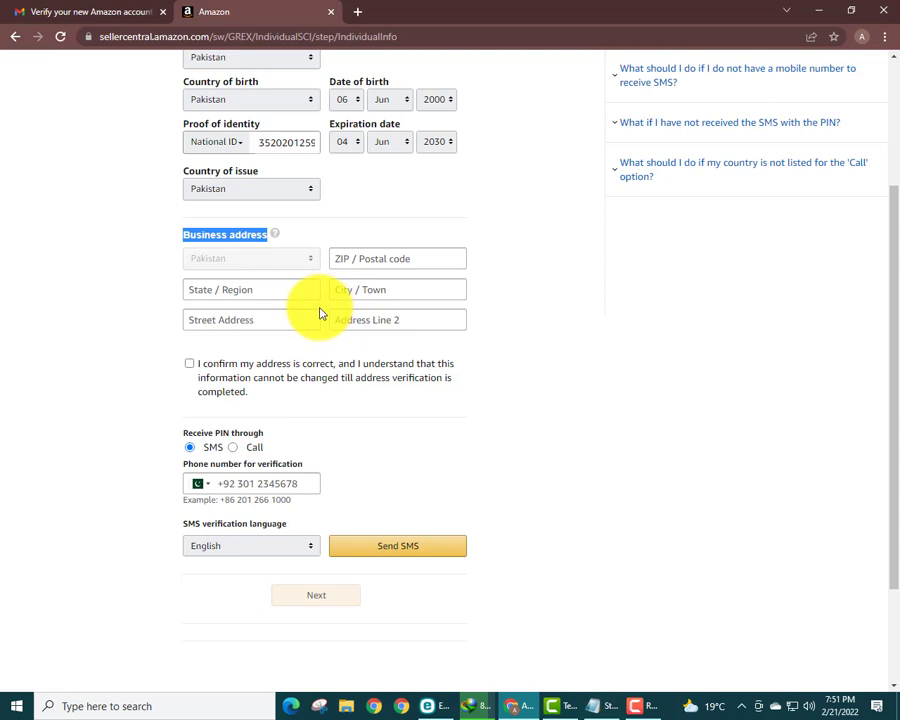
{"action": "left_click", "coordinate": [373, 265]}
{"action": "type", "text": "54000"}
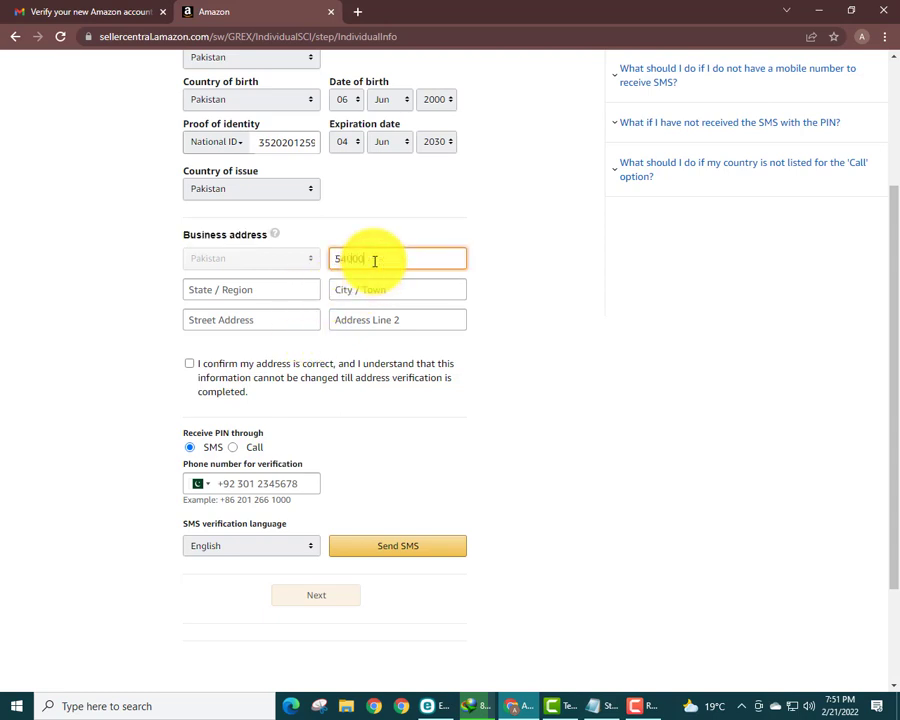
{"action": "left_click", "coordinate": [355, 14]}
Step: Search Google for 'lahore postal code', note zip code 54000, then close the tab
{"action": "type", "text": "goog"}
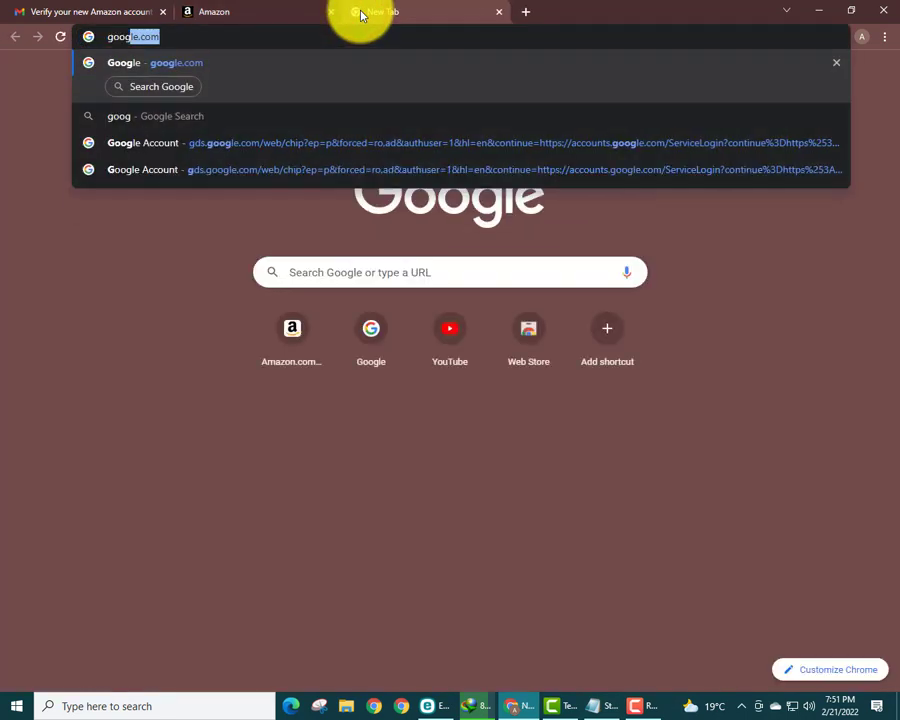
{"action": "key", "text": "Return"}
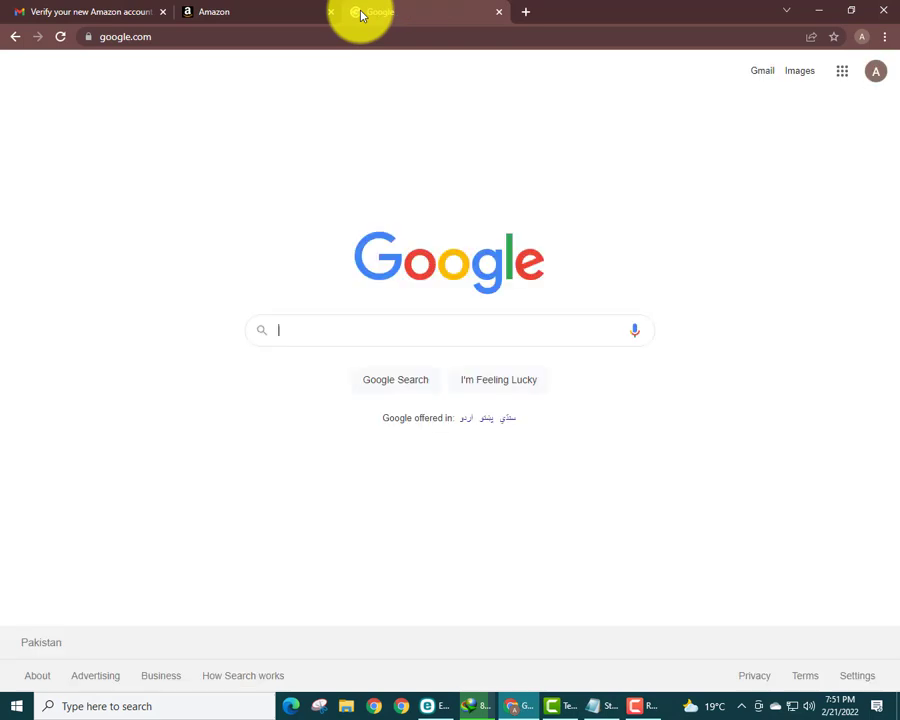
{"action": "type", "text": "lahore p"}
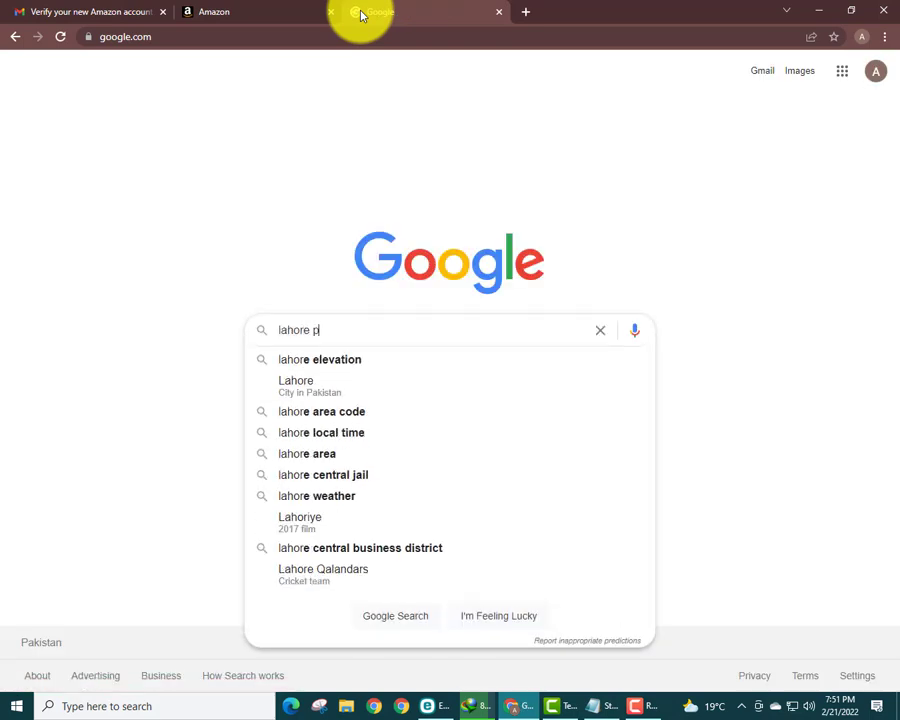
{"action": "type", "text": "ostal code"}
{"action": "key", "text": "Return"}
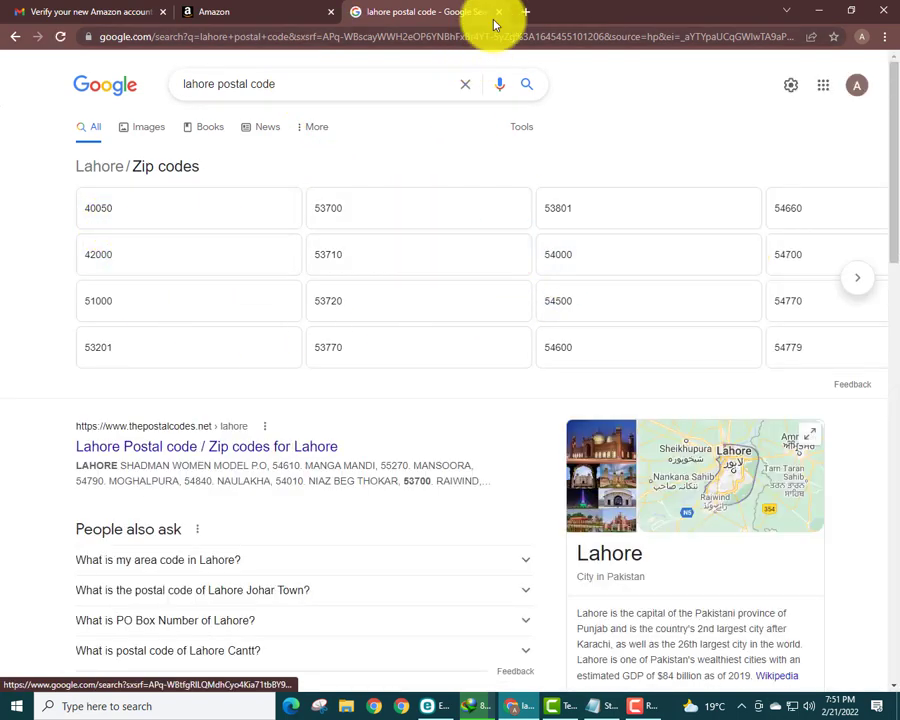
{"action": "double_click", "coordinate": [207, 97]}
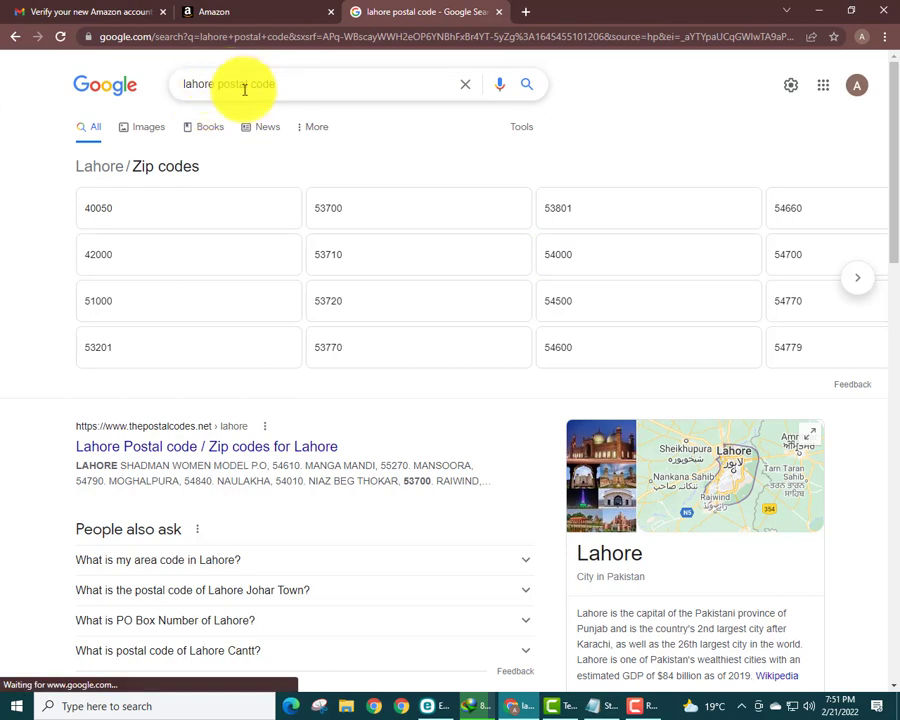
{"action": "left_click", "coordinate": [498, 11]}
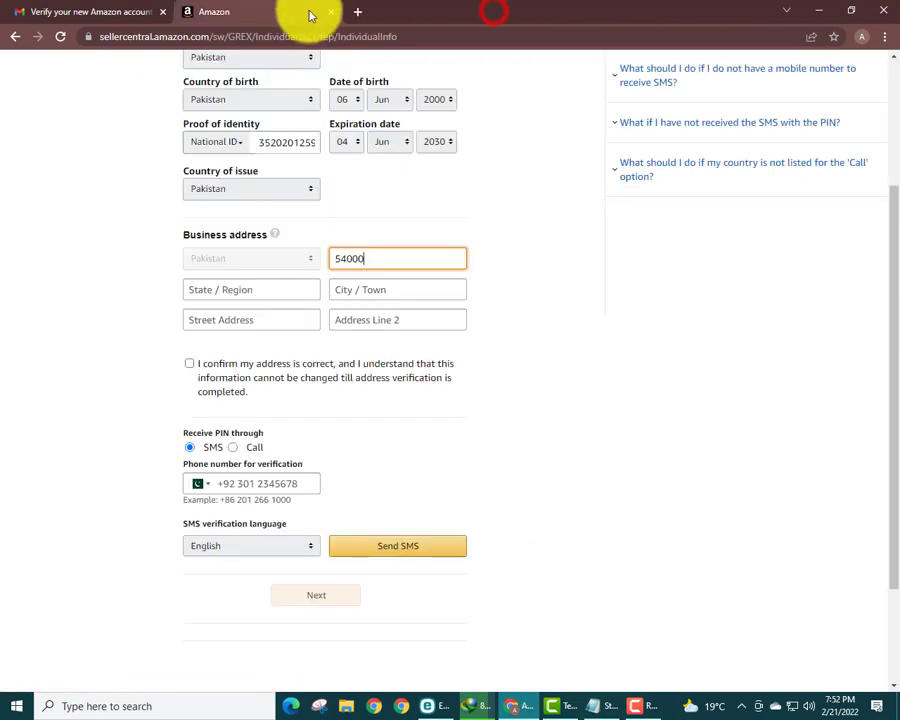
Step: Set State/Region to Punjab and City/Town to Lahore
{"action": "left_click", "coordinate": [240, 292]}
{"action": "type", "text": "Punjab"}
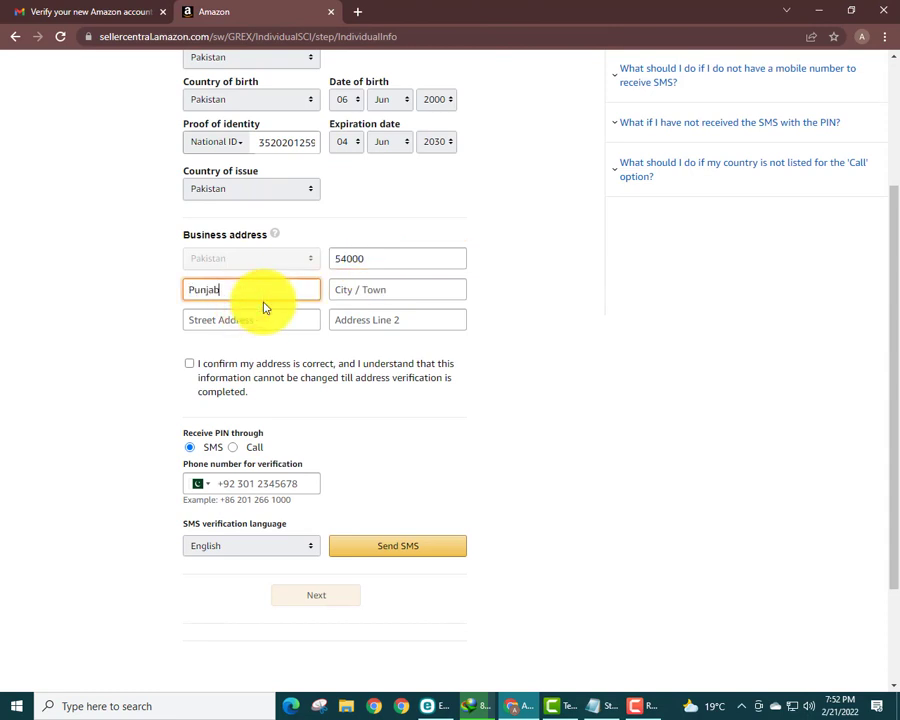
{"action": "key", "text": "Tab"}
{"action": "type", "text": "La"}
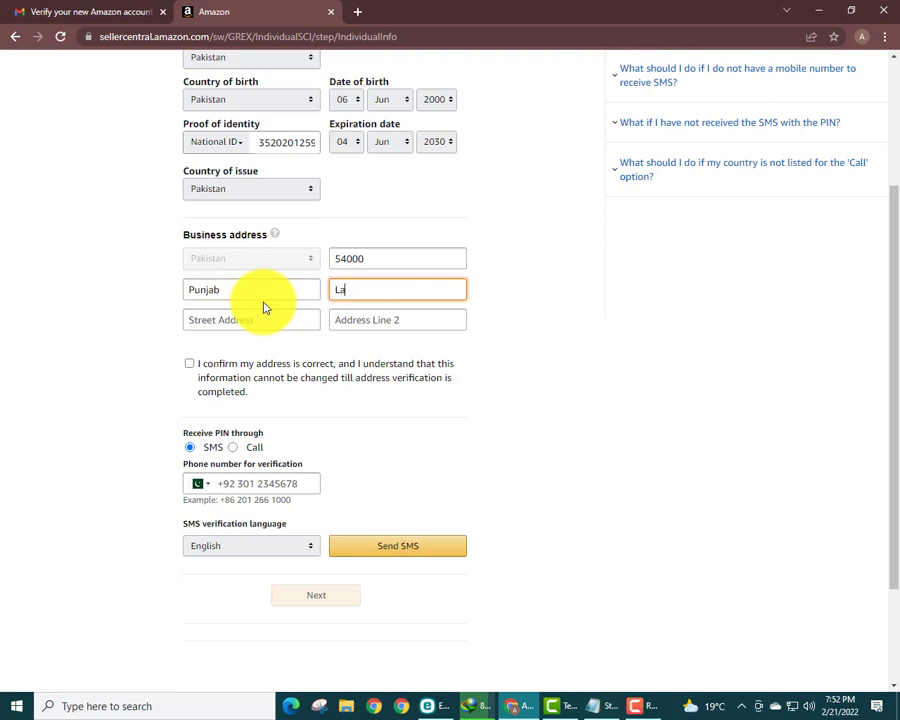
Step: Enter the street address, tick the address confirmation box, and begin the phone number
{"action": "left_click", "coordinate": [240, 318]}
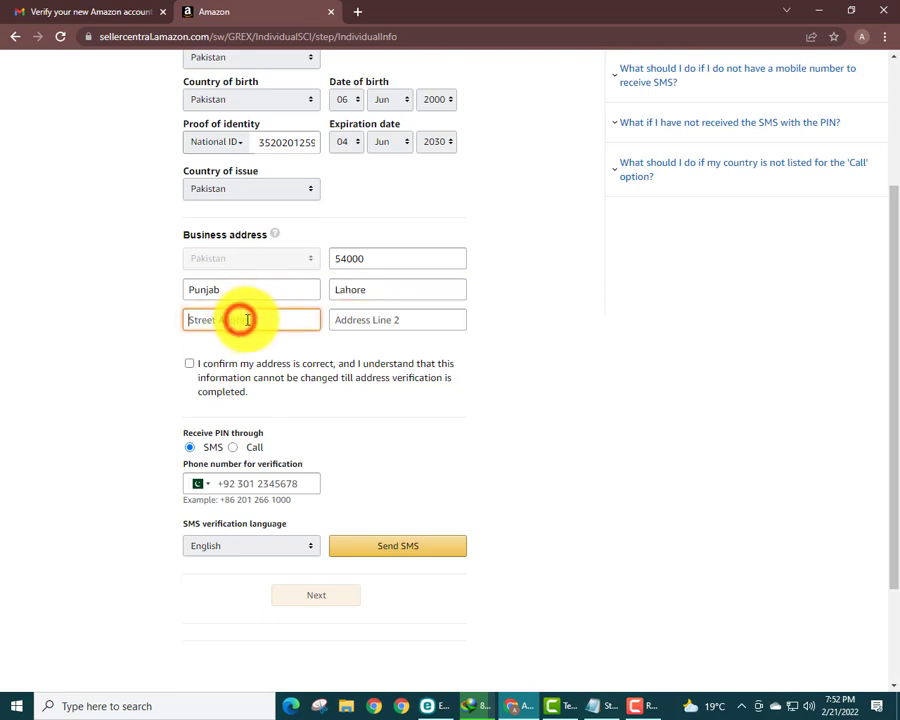
{"action": "type", "text": "("}
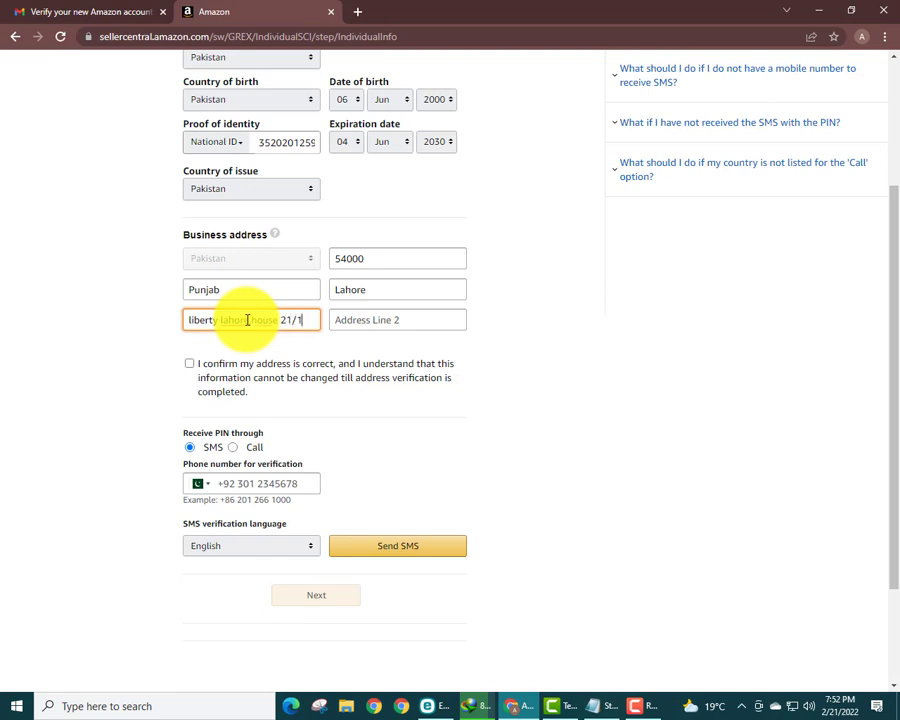
{"action": "left_click", "coordinate": [247, 320]}
{"action": "type", "text": ","}
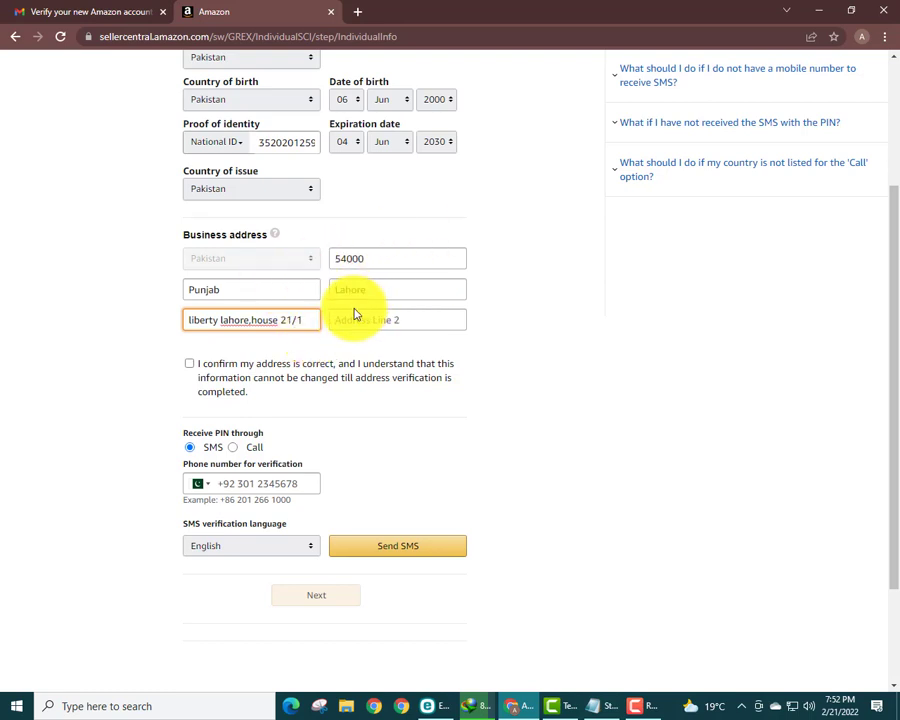
{"action": "left_click", "coordinate": [345, 317]}
{"action": "left_click", "coordinate": [508, 276]}
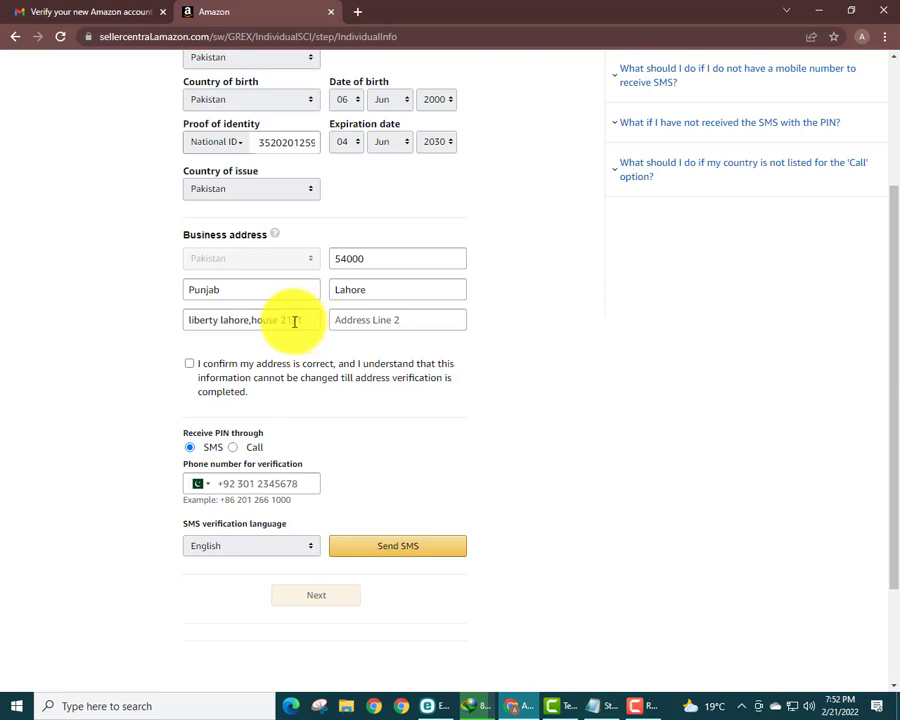
{"action": "mouse_move", "coordinate": [300, 320]}
{"action": "left_mouse_down"}
{"action": "mouse_move", "coordinate": [212, 318]}
{"action": "mouse_move", "coordinate": [308, 325]}
{"action": "left_mouse_up"}
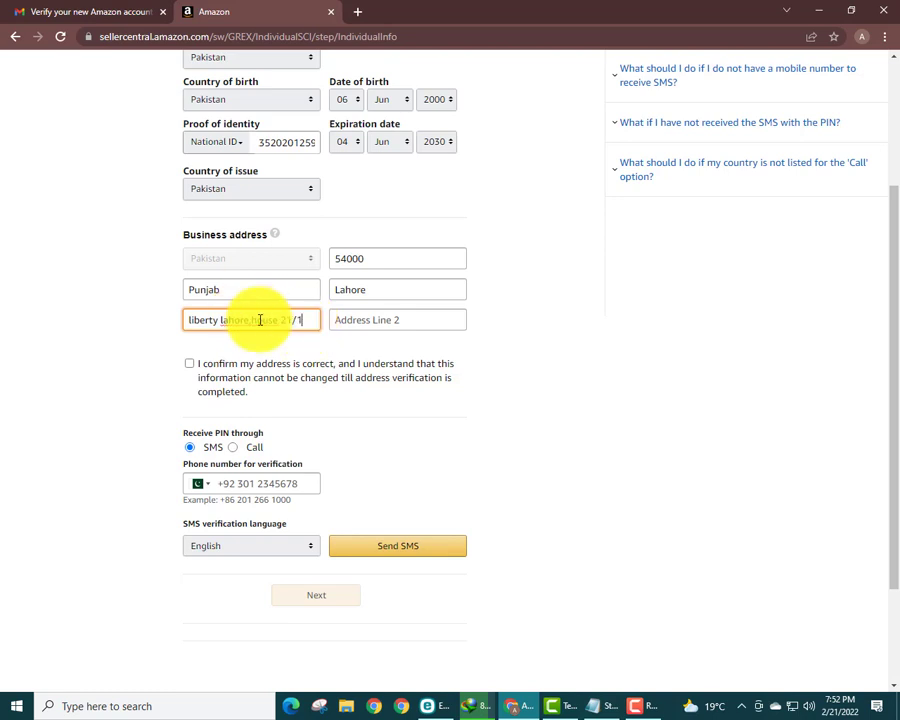
{"action": "left_click", "coordinate": [227, 364]}
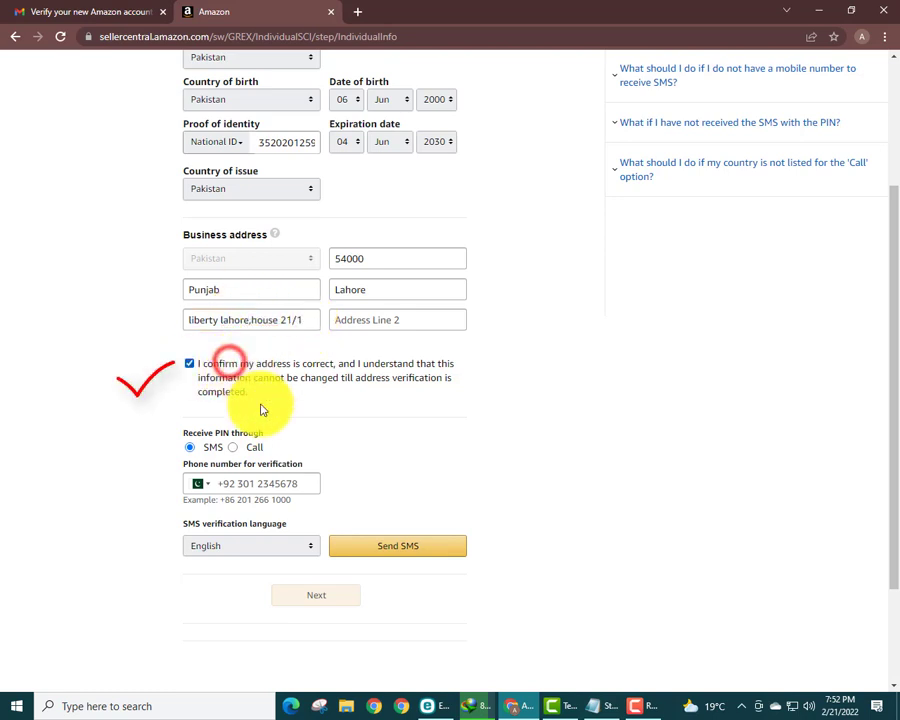
{"action": "left_click", "coordinate": [252, 484]}
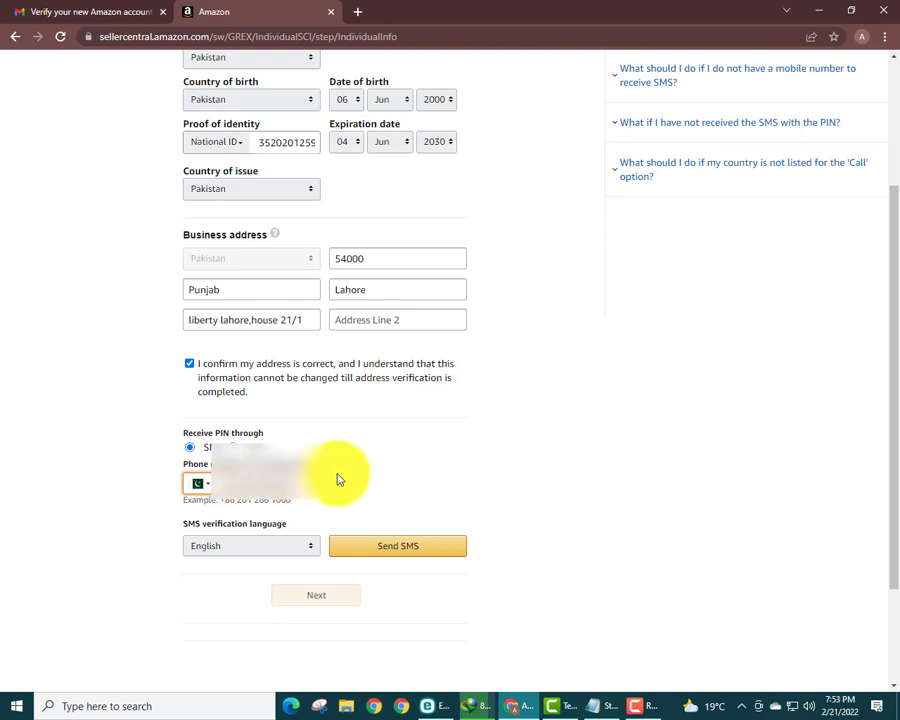
Step: Verify the phone number with the SMS one-time PIN and continue to Billing
{"action": "left_click", "coordinate": [435, 551]}
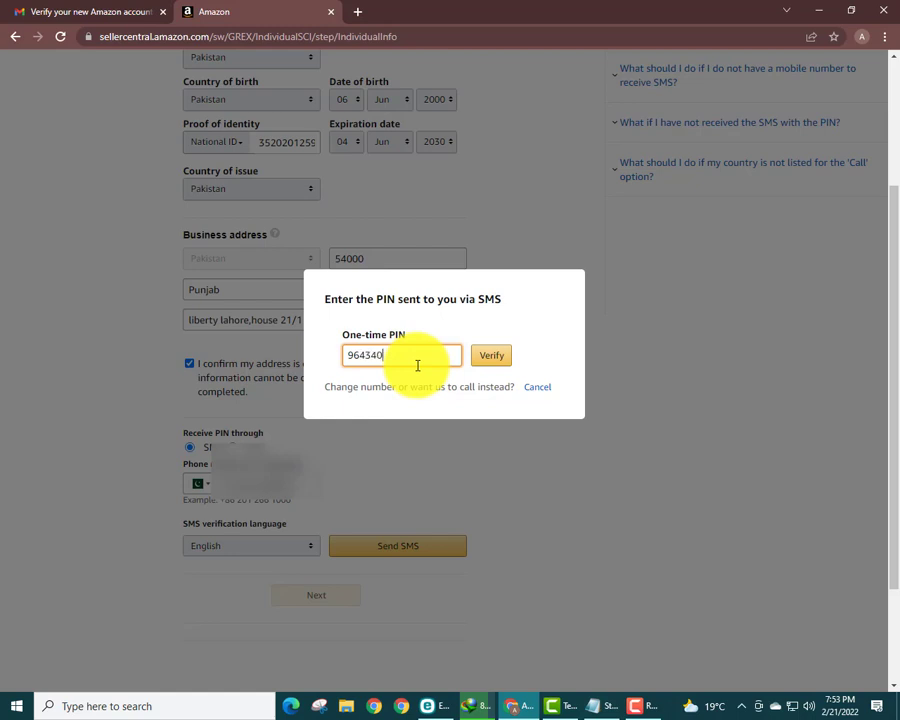
{"action": "left_click", "coordinate": [488, 360]}
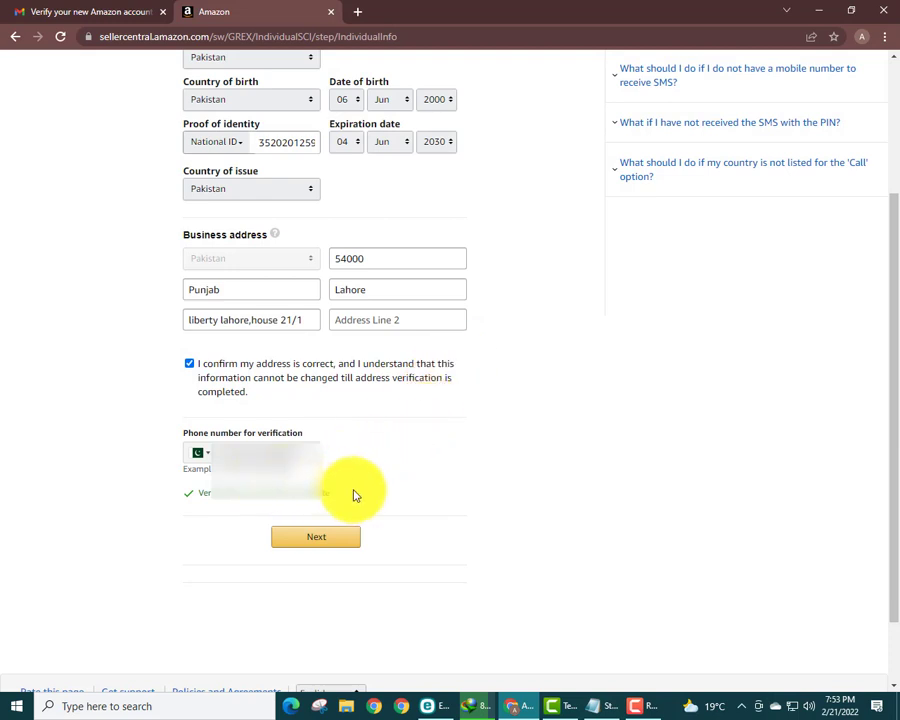
{"action": "left_click", "coordinate": [343, 538]}
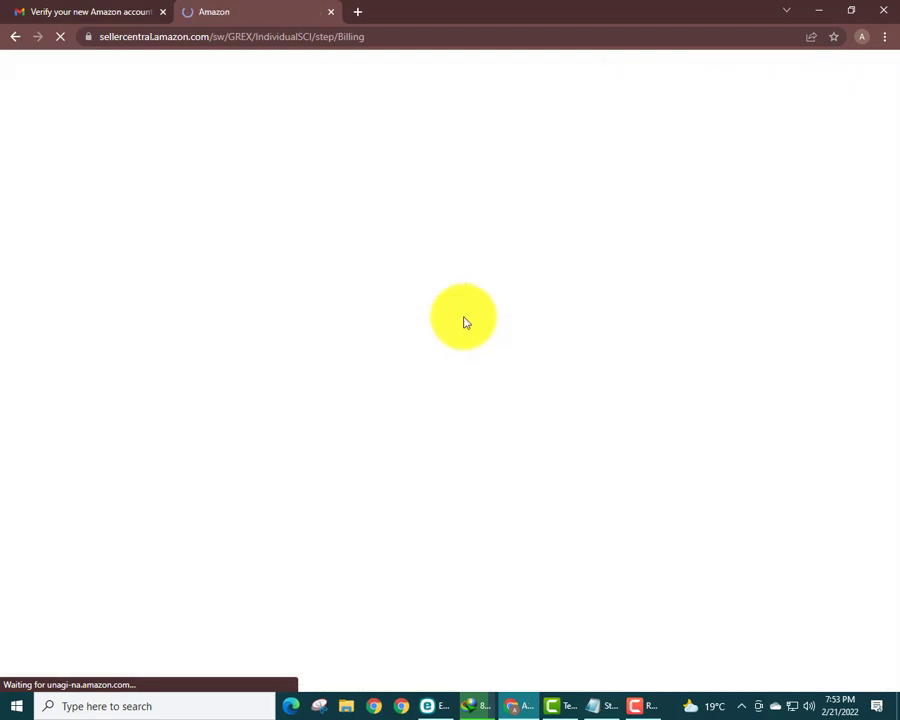
Step: Enter the credit card number, clearing the field and retyping it
{"action": "scroll", "coordinate": [445, 331], "scroll_direction": "down", "scroll_amount": 1}
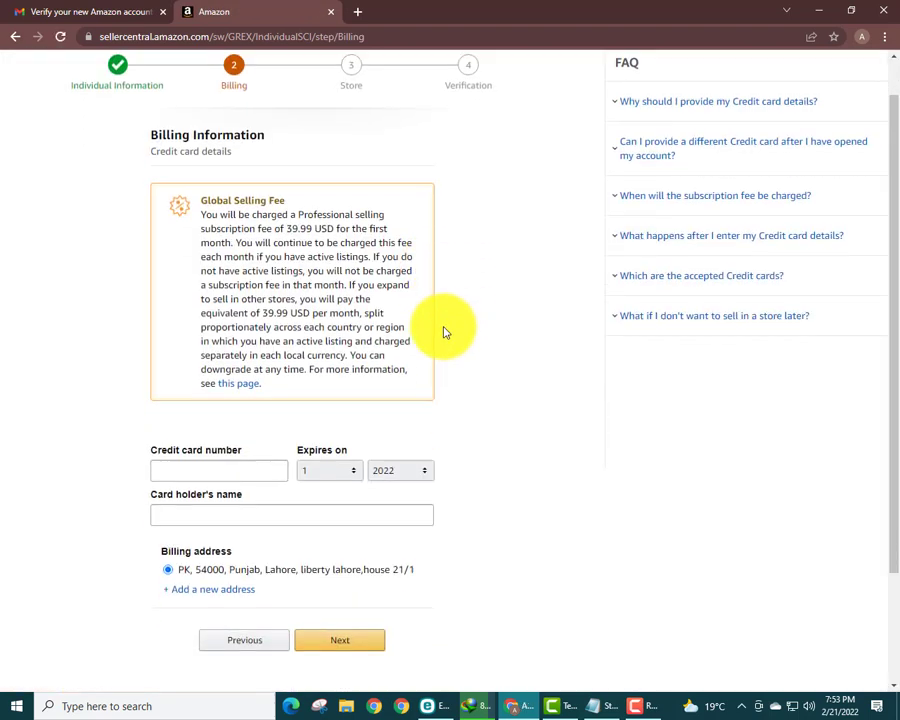
{"action": "left_click_drag", "start_coordinate": [151, 113], "coordinate": [209, 127]}
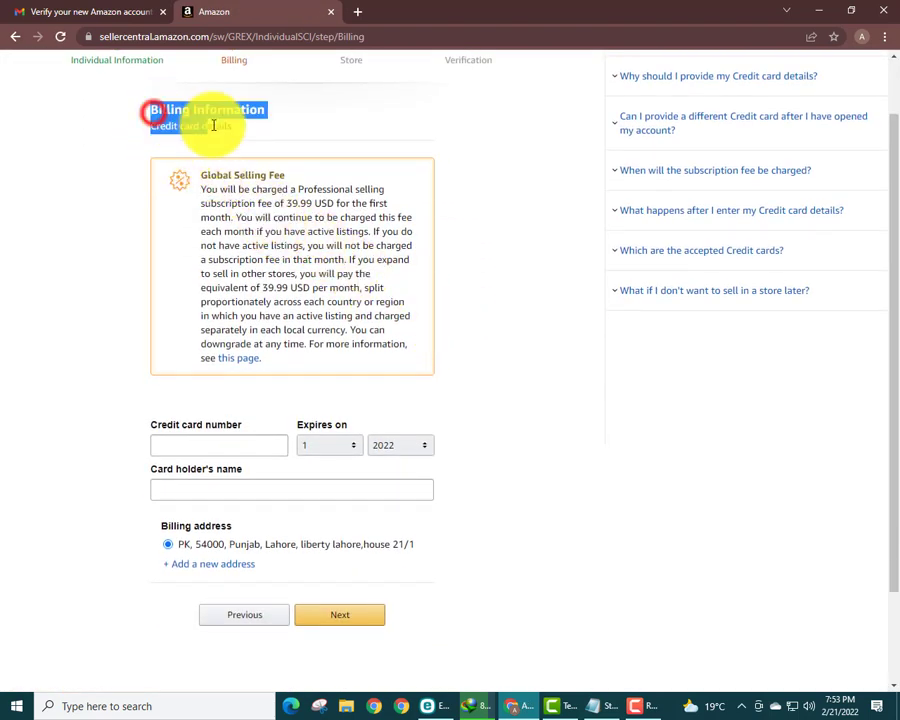
{"action": "left_click", "coordinate": [226, 125]}
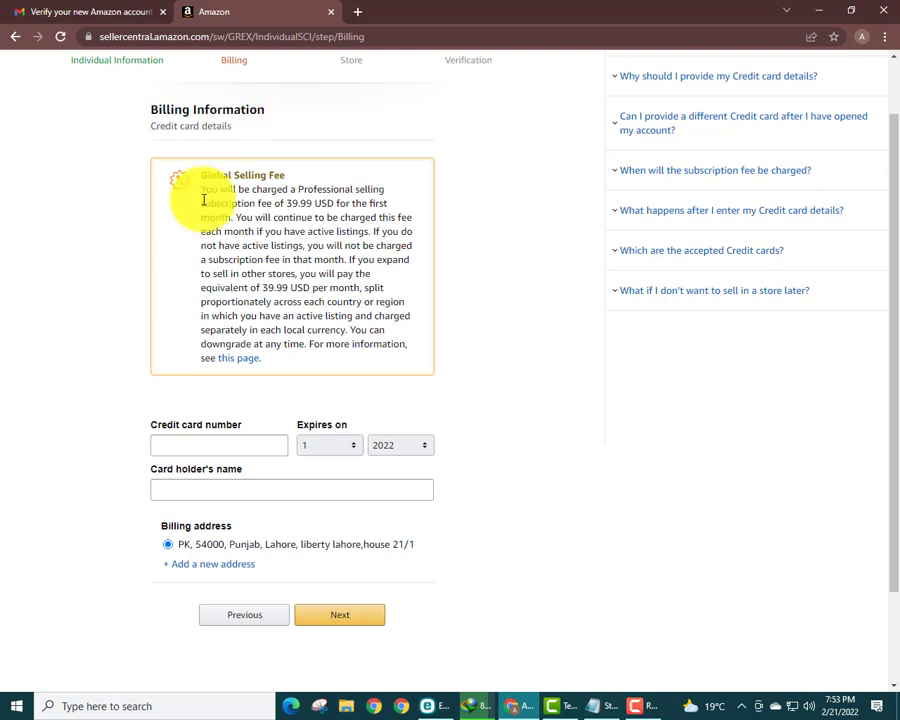
{"action": "left_click", "coordinate": [198, 444]}
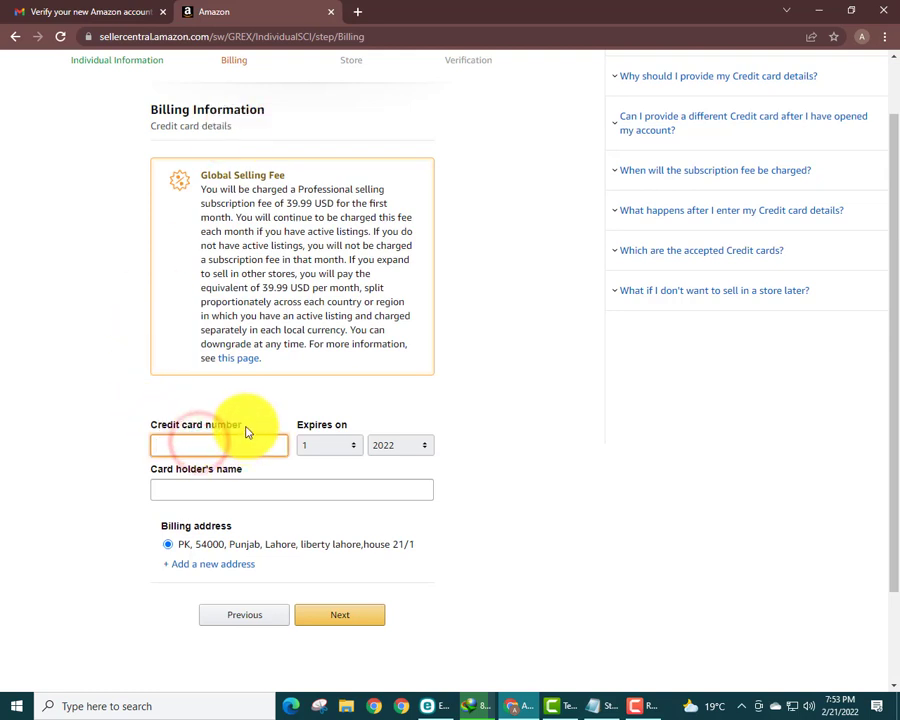
{"action": "double_click", "coordinate": [188, 444]}
{"action": "left_click", "coordinate": [185, 446]}
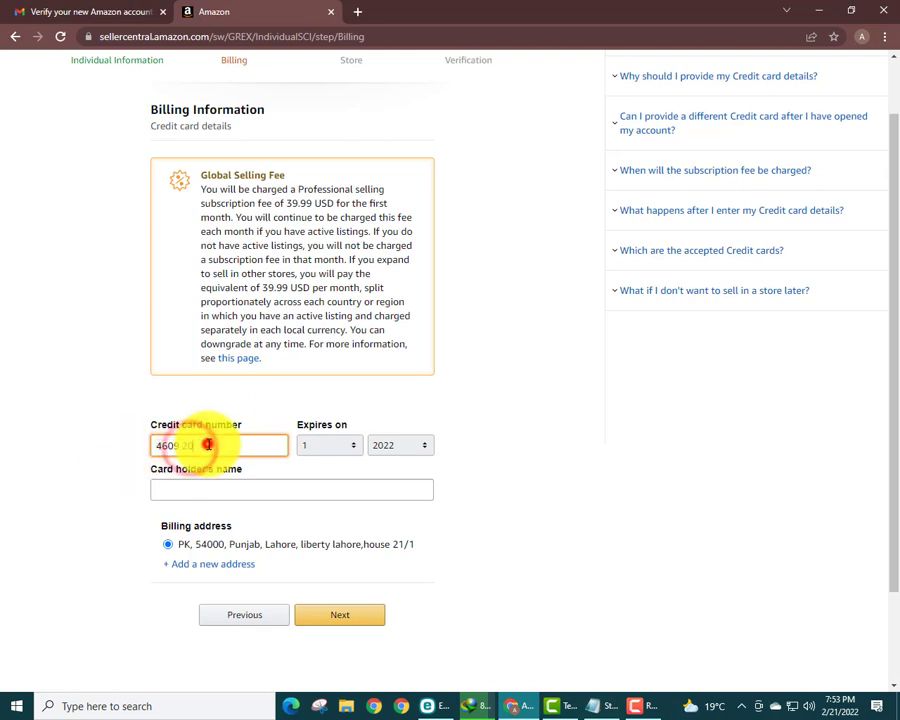
{"action": "double_click", "coordinate": [185, 446]}
{"action": "key", "text": "BackSpace"}
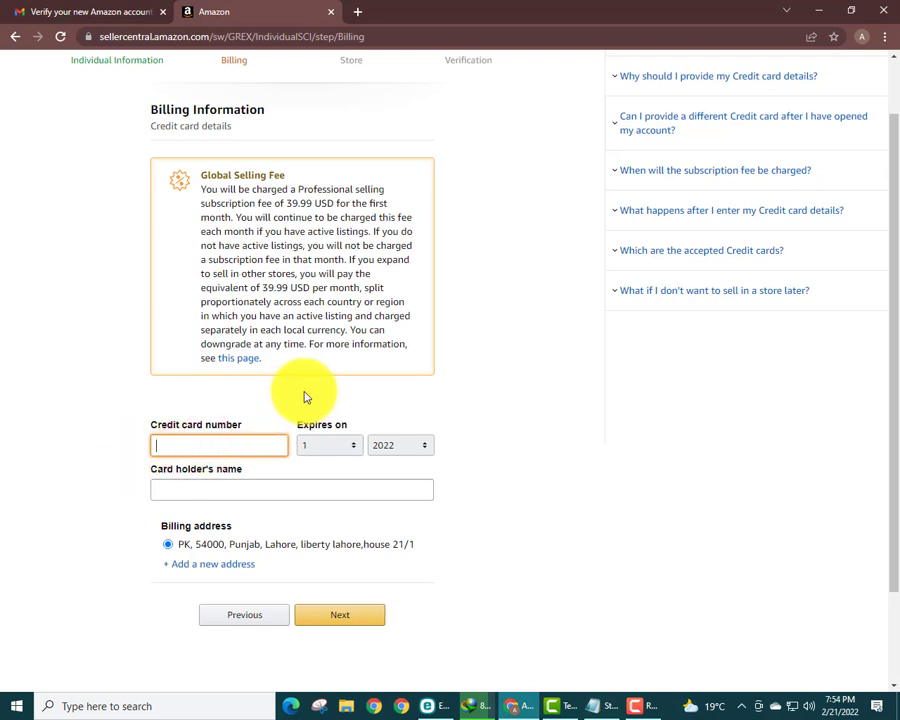
{"action": "left_click", "coordinate": [274, 444]}
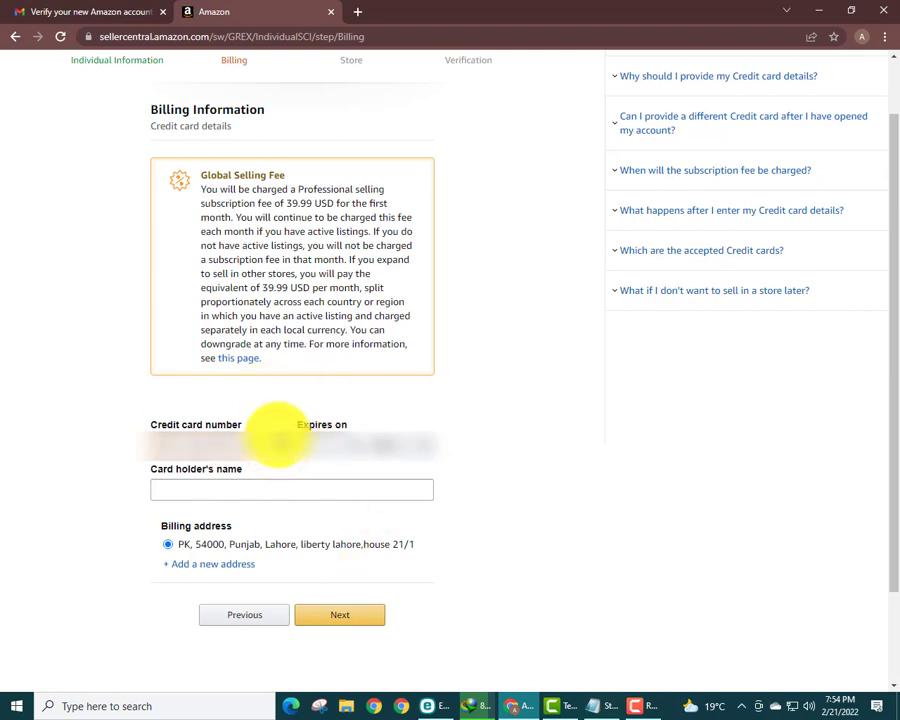
Step: Add the cardholder's name and submit the billing details
{"action": "left_click", "coordinate": [232, 487]}
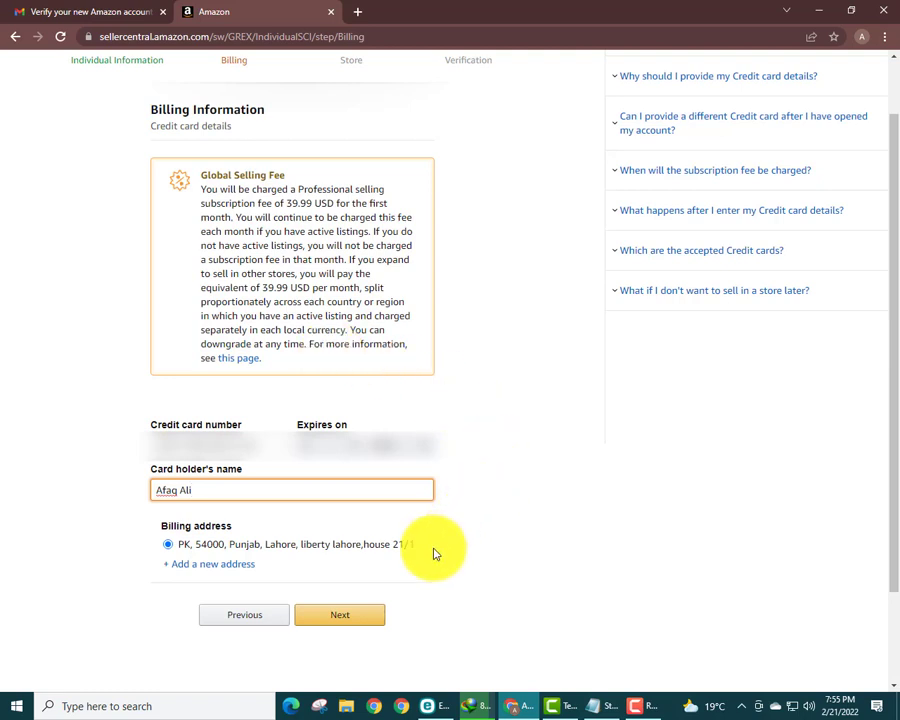
{"action": "left_click", "coordinate": [341, 620]}
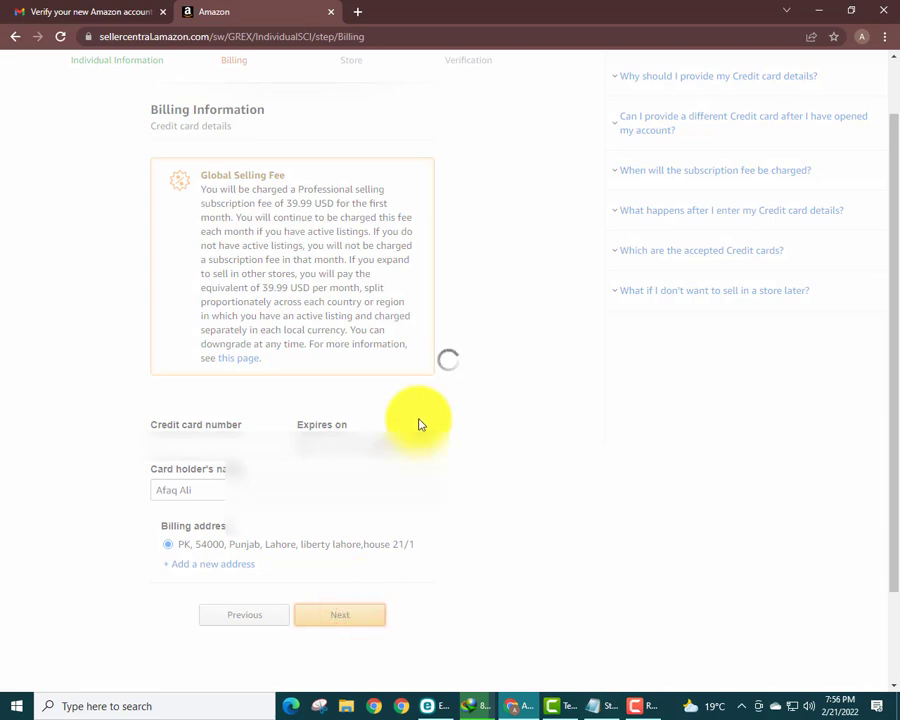
{"action": "scroll", "coordinate": [420, 425], "scroll_direction": "up", "scroll_amount": 2}
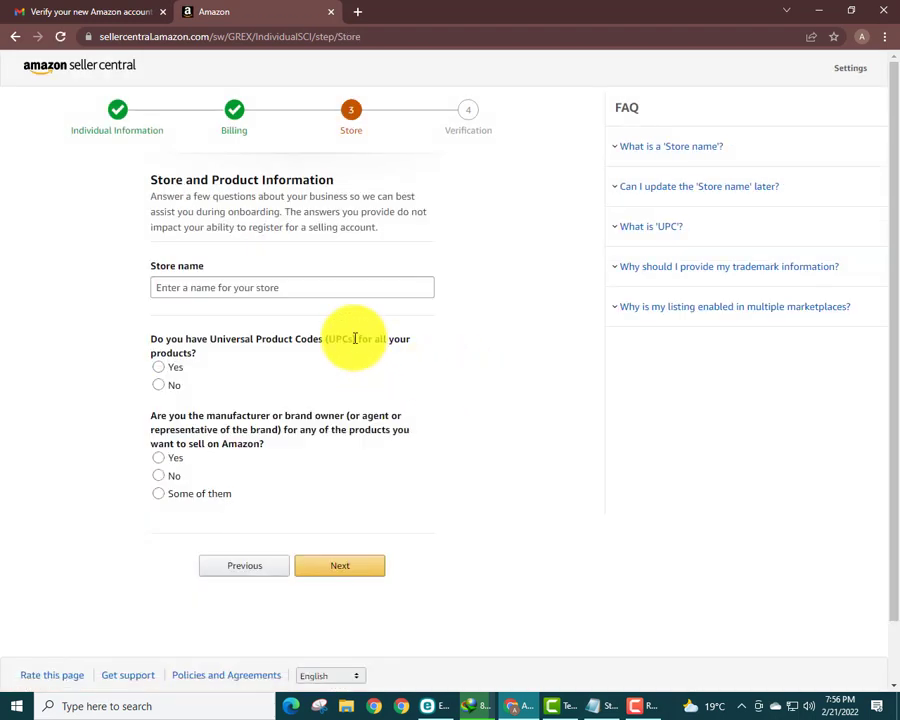
Step: Enter a store name and check that it is available
{"action": "left_click", "coordinate": [223, 282]}
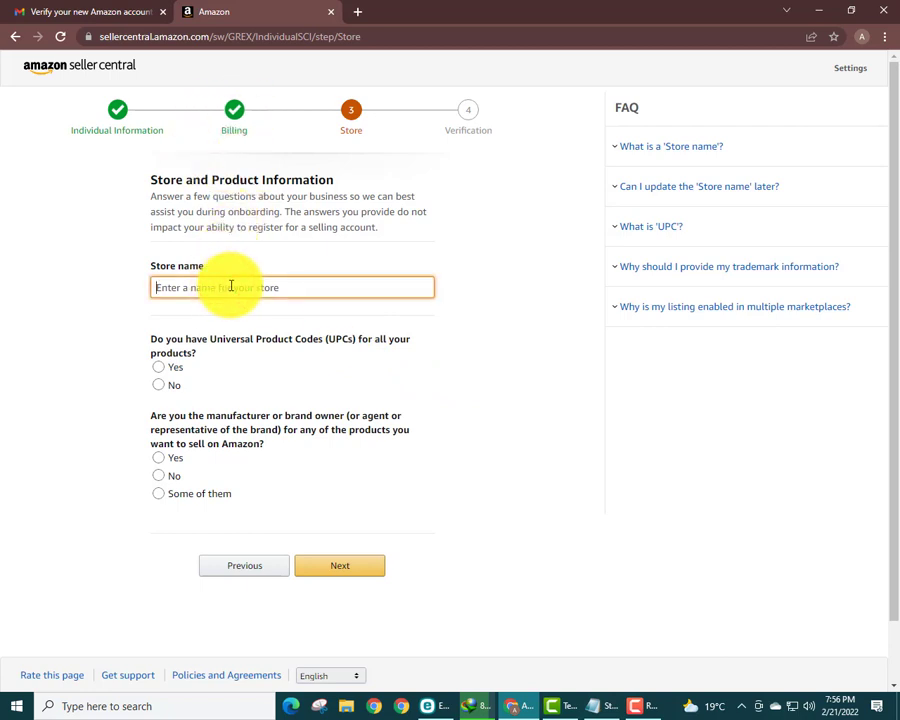
{"action": "left_click", "coordinate": [104, 300]}
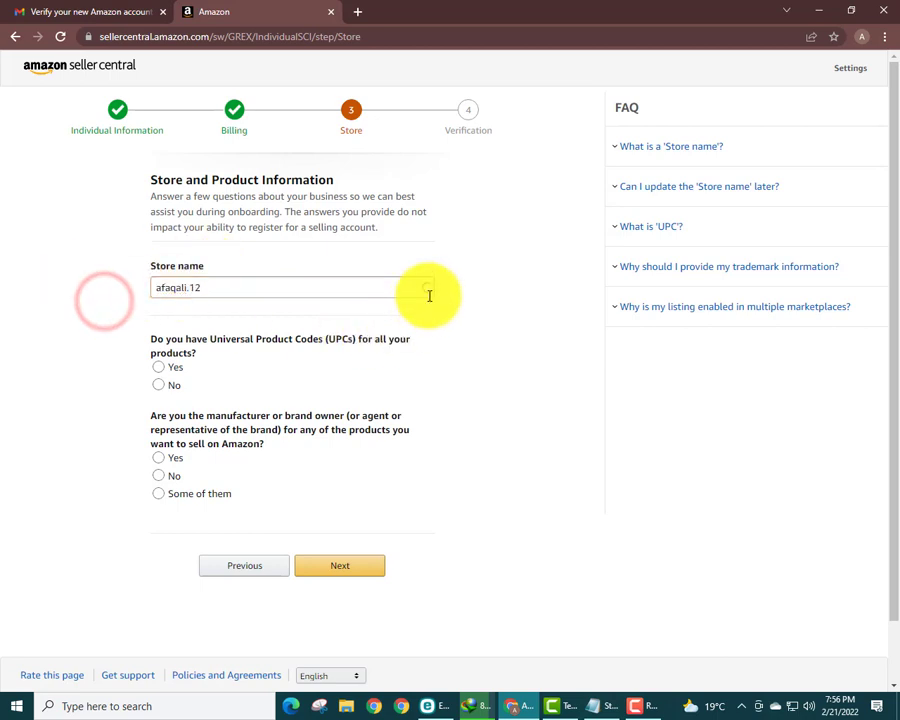
{"action": "left_click", "coordinate": [398, 268]}
{"action": "left_click", "coordinate": [447, 270]}
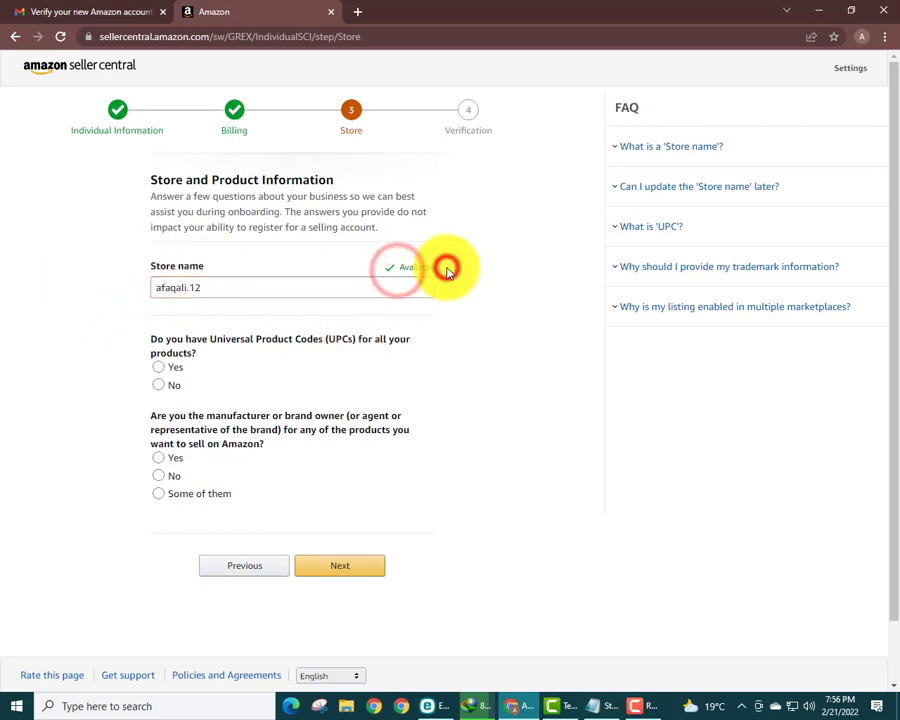
{"action": "left_click", "coordinate": [405, 282]}
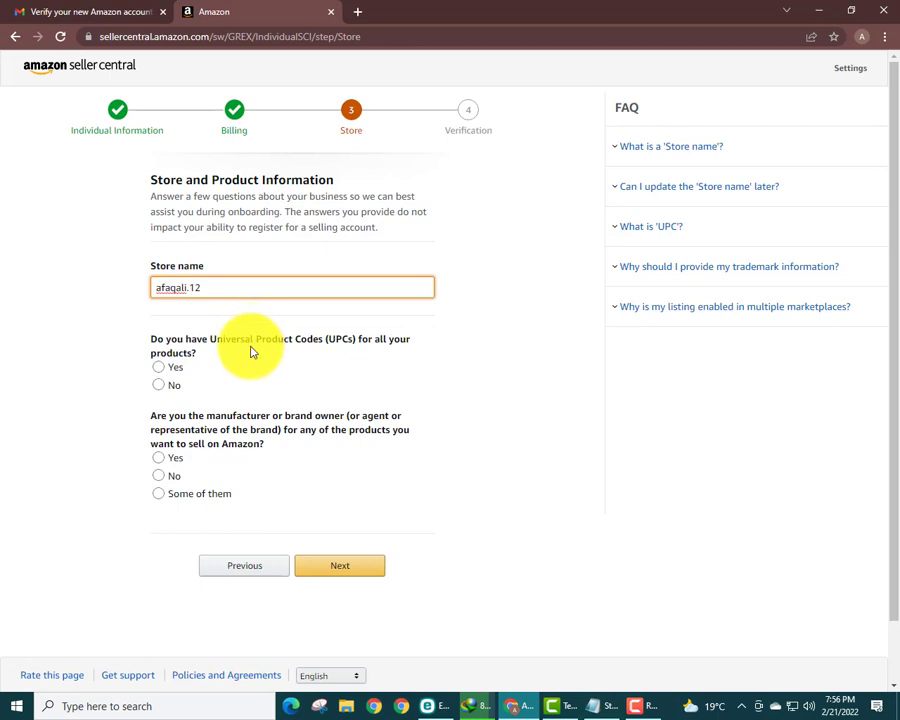
Step: Answer No to the UPC and brand-owner questions and submit the store details
{"action": "left_click", "coordinate": [162, 385]}
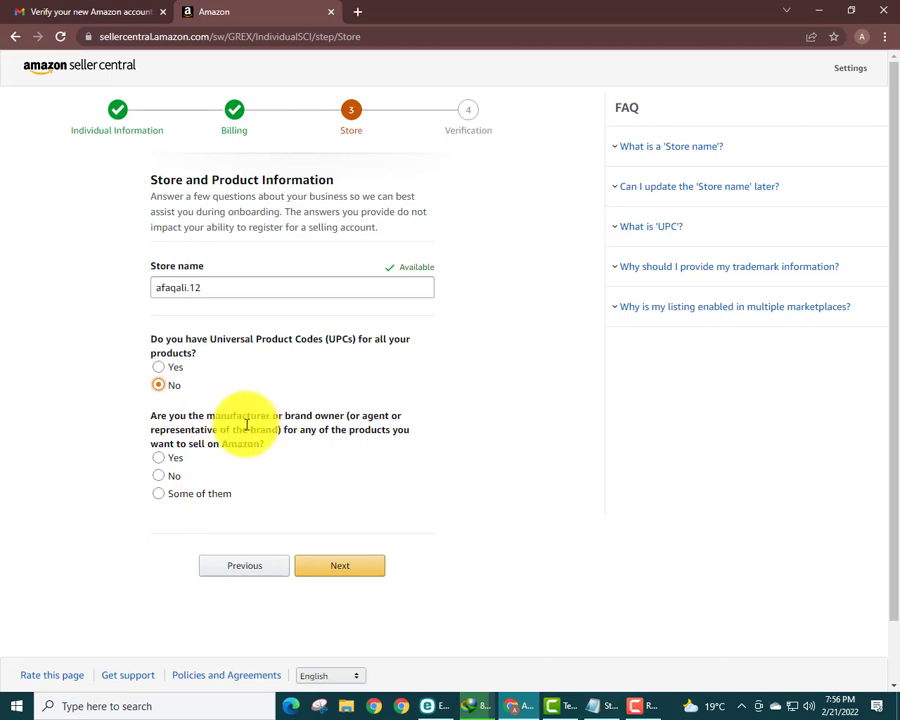
{"action": "left_click", "coordinate": [173, 474]}
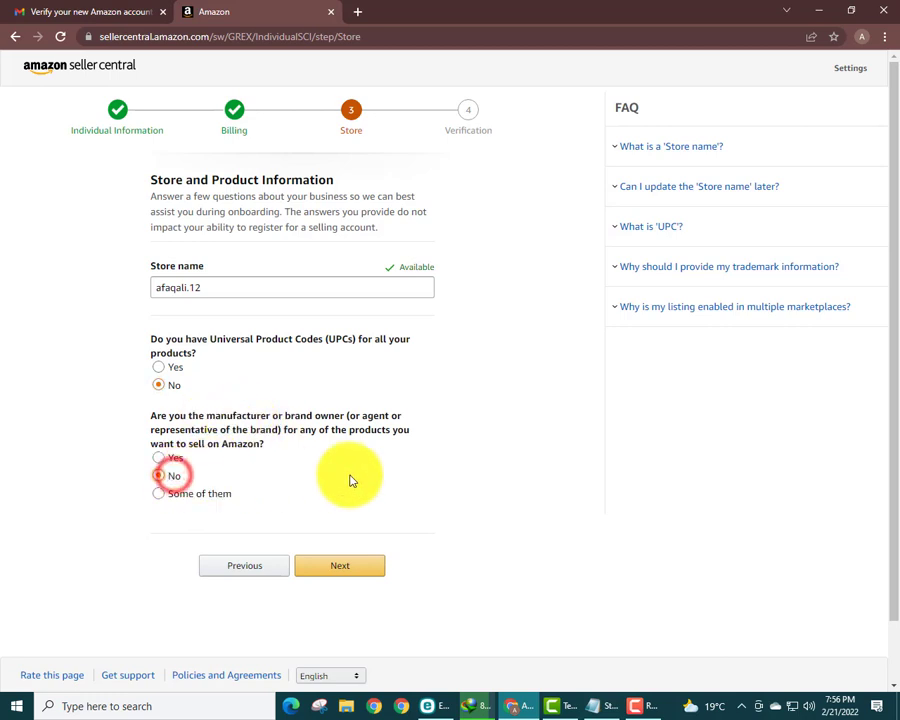
{"action": "left_click", "coordinate": [340, 566]}
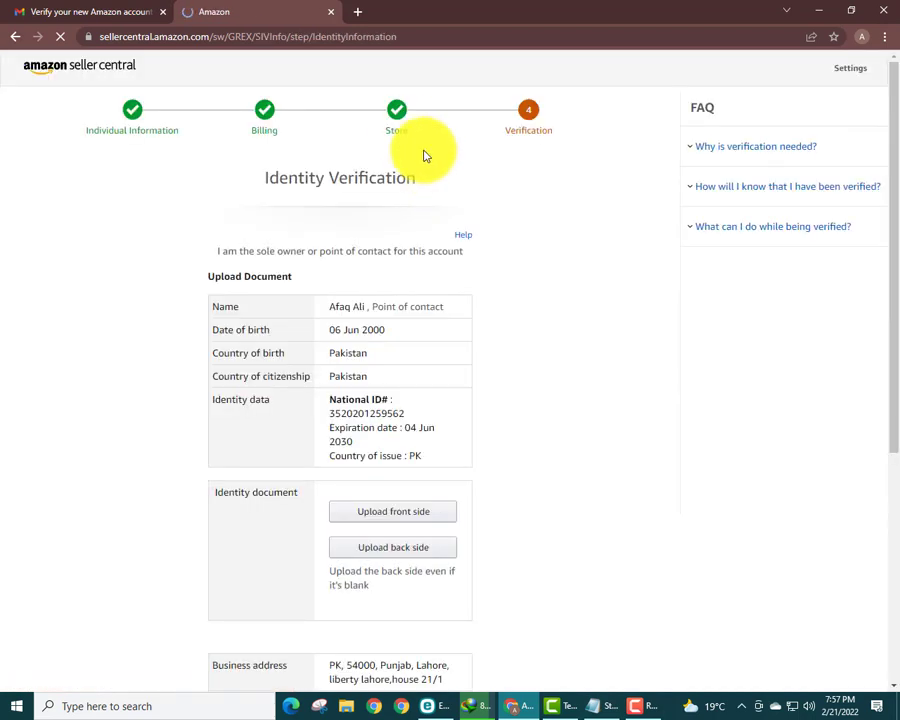
{"action": "left_click", "coordinate": [504, 130]}
{"action": "scroll", "coordinate": [558, 198], "scroll_direction": "down", "scroll_amount": 3}
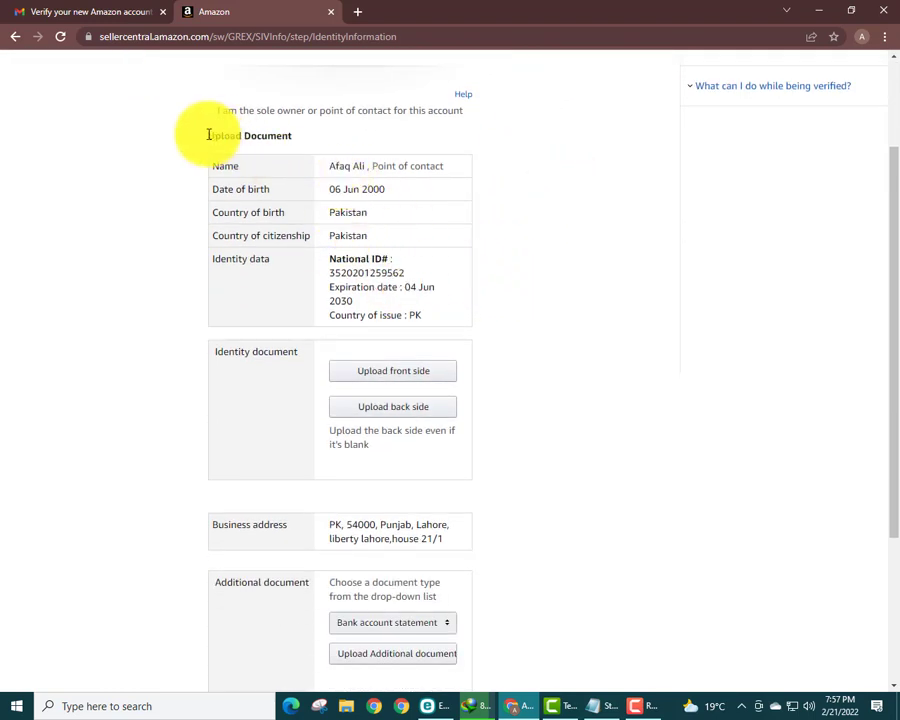
{"action": "left_click_drag", "start_coordinate": [209, 136], "coordinate": [282, 153]}
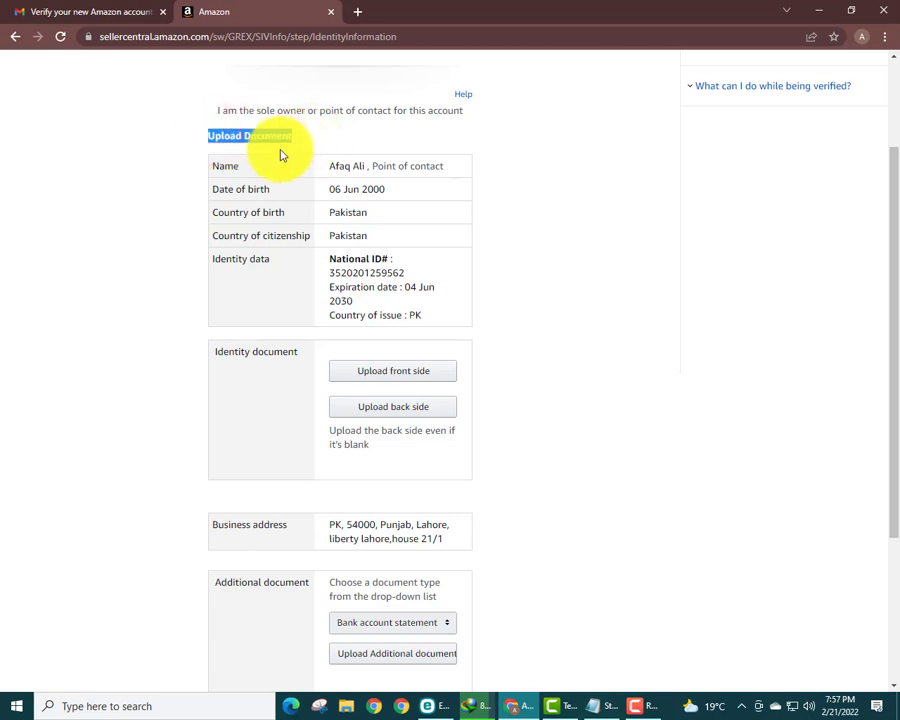
{"action": "left_click", "coordinate": [281, 153]}
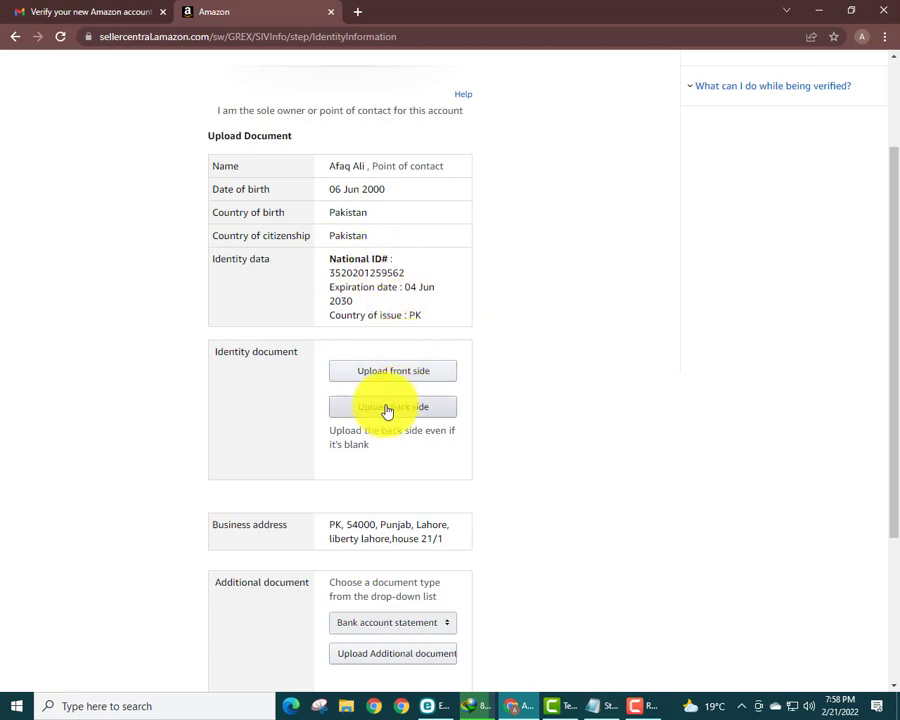
Step: Start the front-side ID upload and accept the tips on supported file formats
{"action": "left_click", "coordinate": [406, 372]}
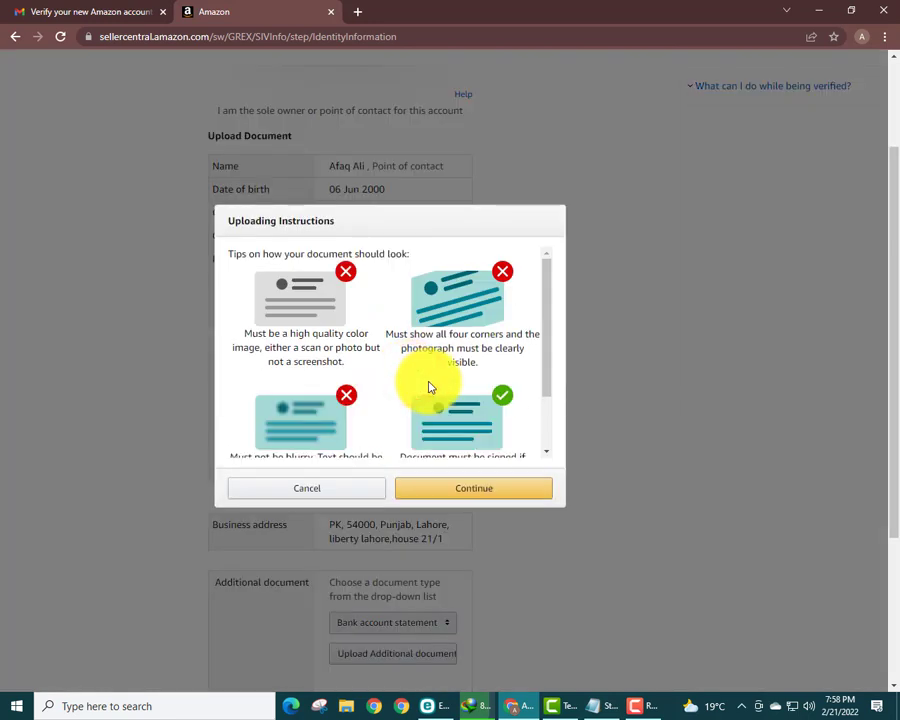
{"action": "scroll", "coordinate": [427, 385], "scroll_direction": "down", "scroll_amount": 3}
{"action": "scroll", "coordinate": [427, 385], "scroll_direction": "up", "scroll_amount": 3}
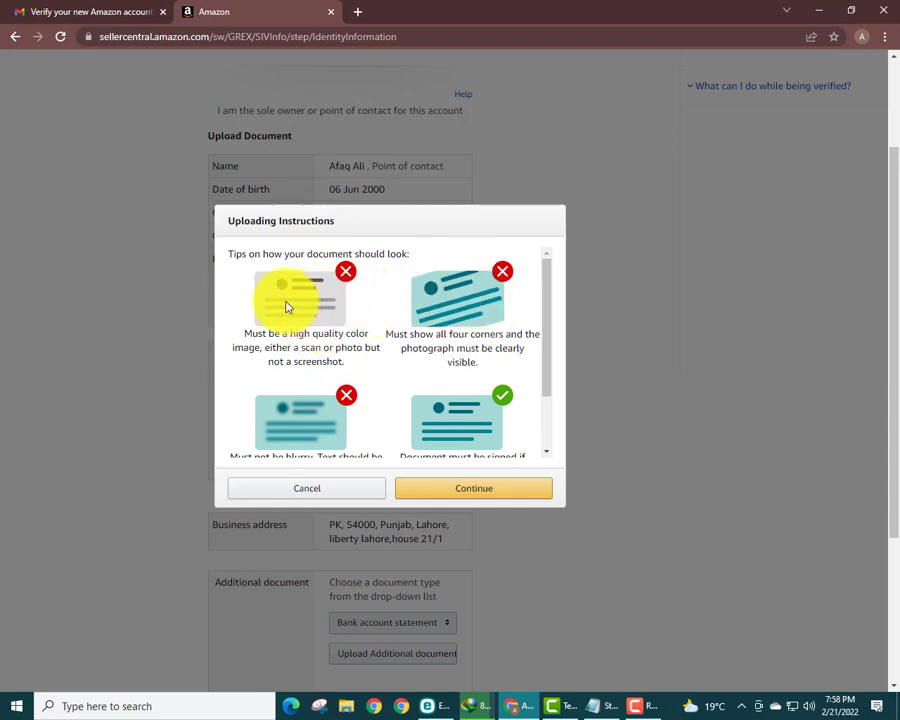
{"action": "scroll", "coordinate": [365, 343], "scroll_direction": "down", "scroll_amount": 2}
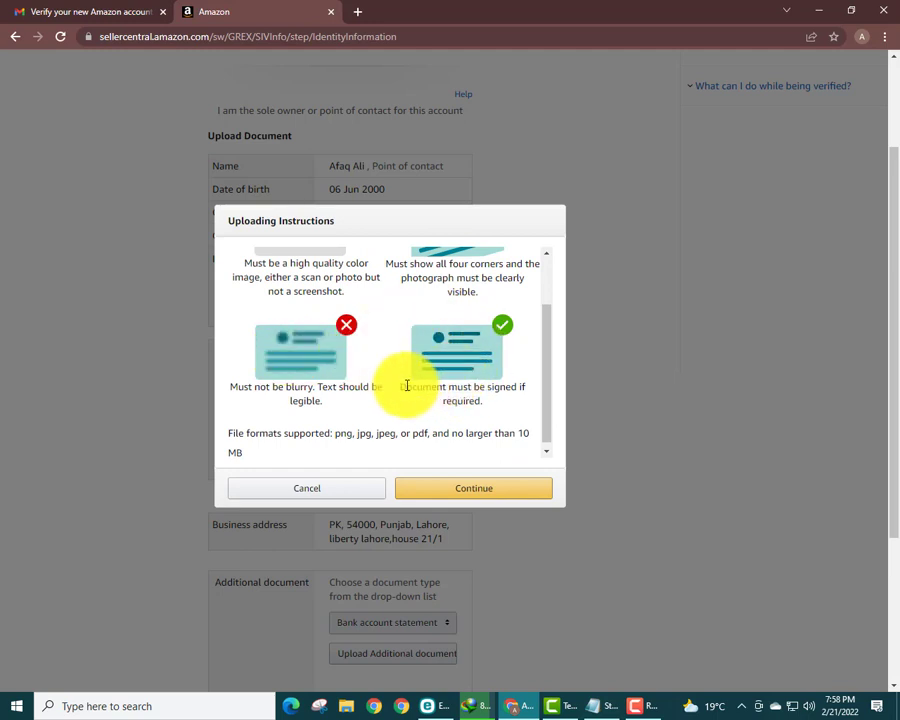
{"action": "left_click_drag", "start_coordinate": [400, 384], "coordinate": [510, 398]}
{"action": "left_click", "coordinate": [501, 401]}
{"action": "left_click", "coordinate": [338, 435]}
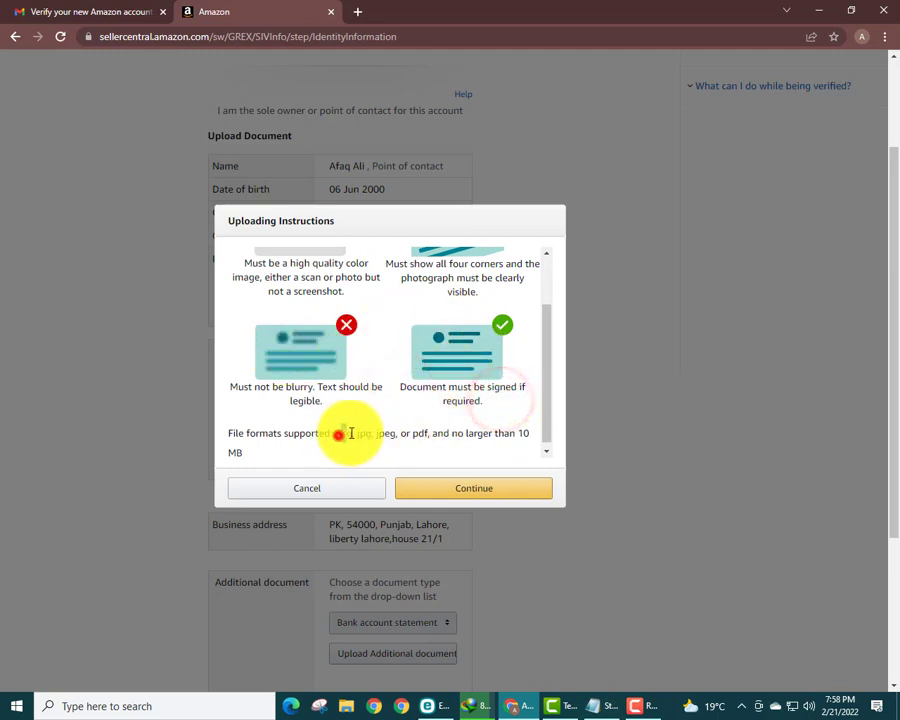
{"action": "left_click", "coordinate": [359, 436]}
{"action": "left_click_drag", "start_coordinate": [360, 436], "coordinate": [427, 436]}
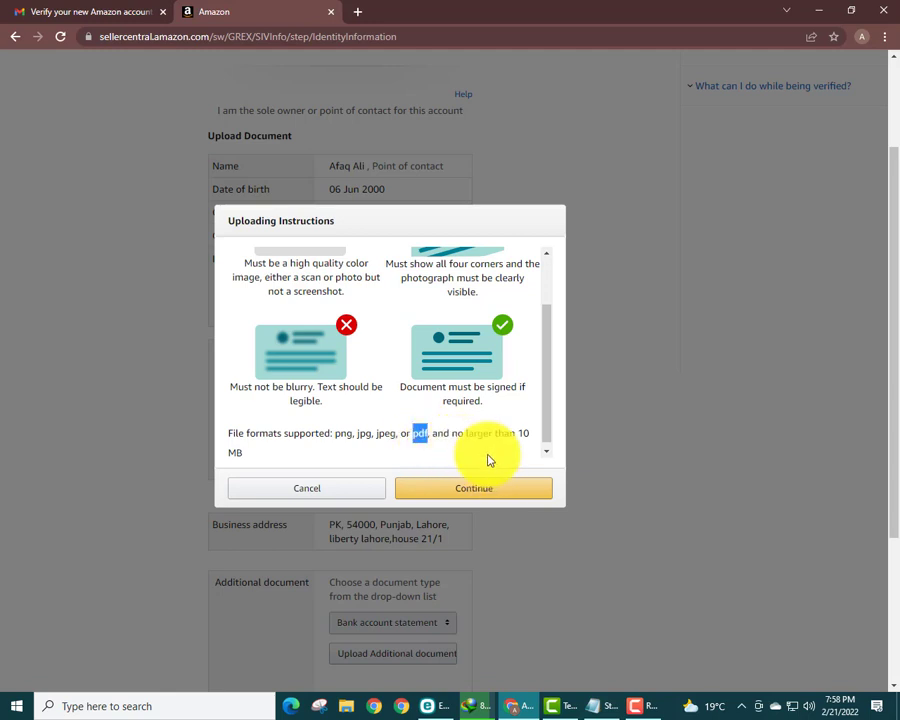
{"action": "left_click", "coordinate": [468, 488]}
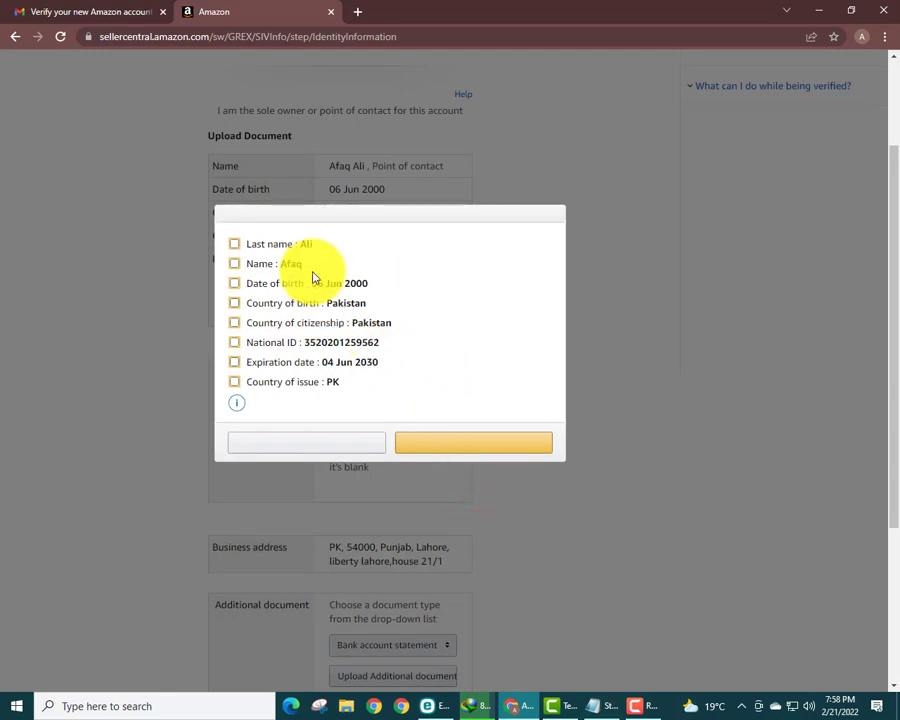
Step: Tick all eight extracted identity fields, from names to country of issue, and confirm them
{"action": "left_click", "coordinate": [236, 244]}
{"action": "left_click", "coordinate": [234, 264]}
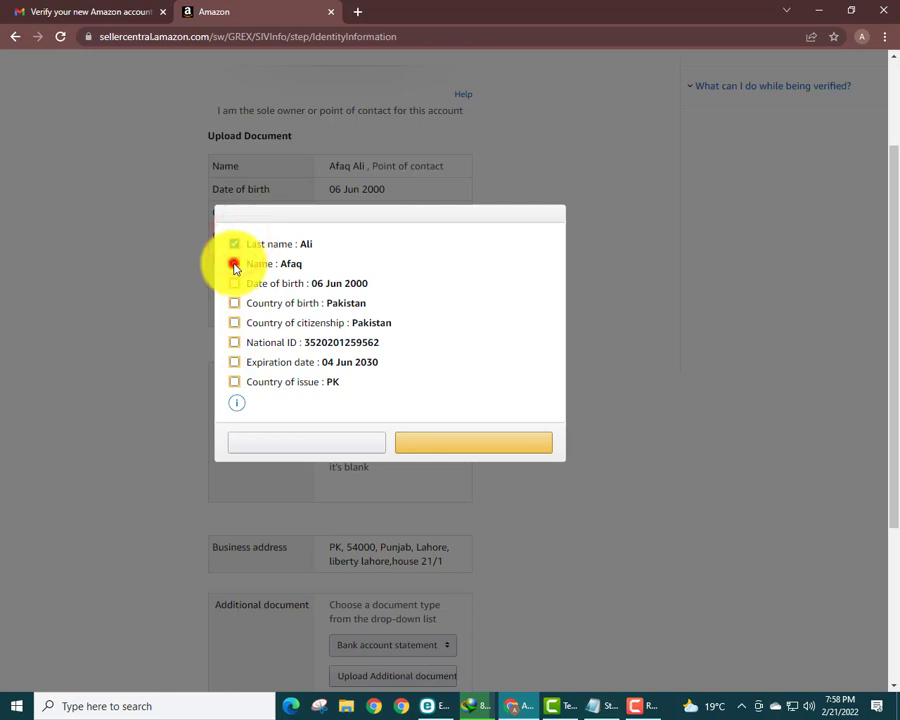
{"action": "left_click", "coordinate": [234, 283]}
{"action": "left_click", "coordinate": [234, 303]}
{"action": "left_click", "coordinate": [234, 323]}
{"action": "left_click", "coordinate": [234, 342]}
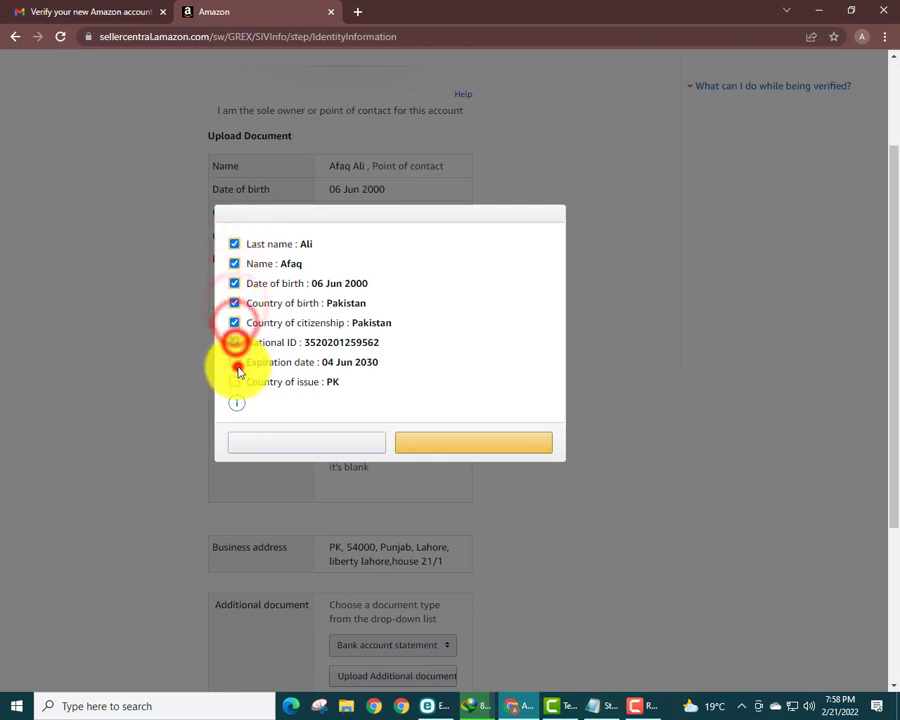
{"action": "left_click", "coordinate": [234, 362]}
{"action": "left_click", "coordinate": [234, 382]}
{"action": "left_click", "coordinate": [466, 446]}
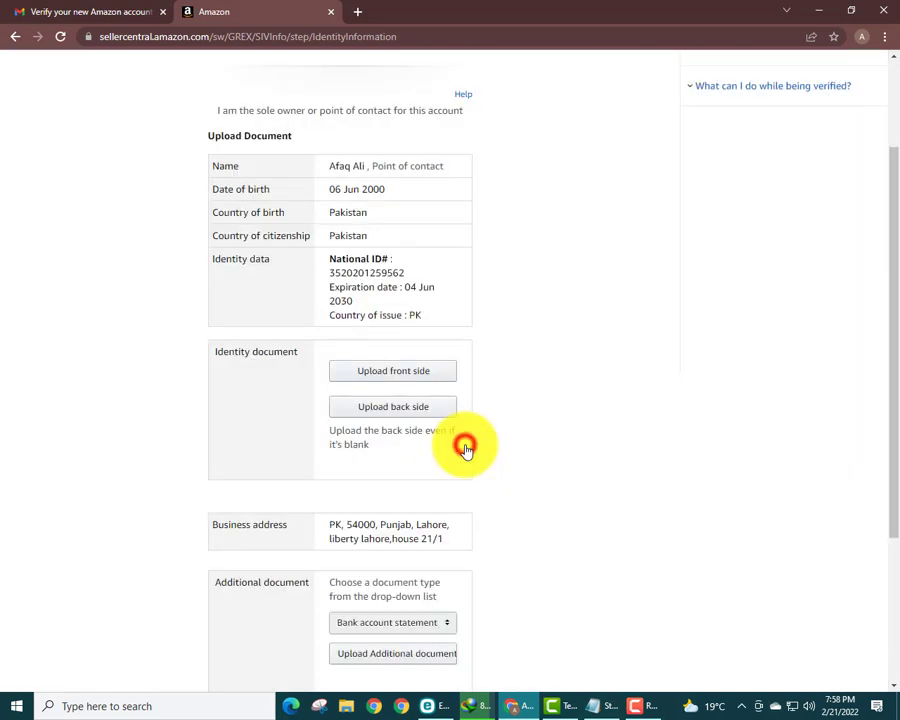
Step: Upload the phone photo from Downloads as the front of the National ID
{"action": "left_click", "coordinate": [410, 418]}
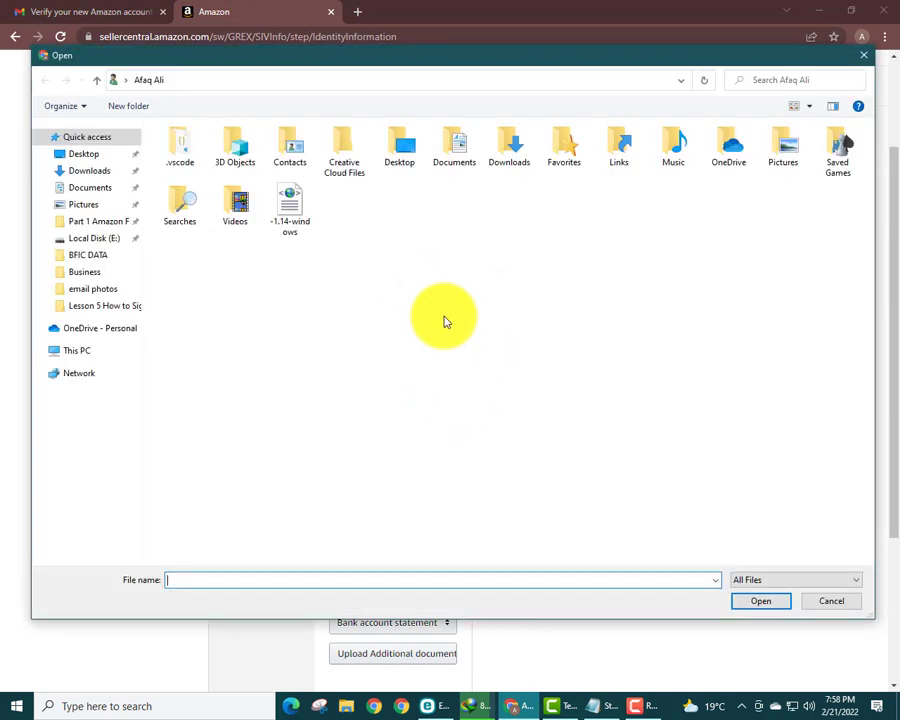
{"action": "left_click", "coordinate": [112, 172]}
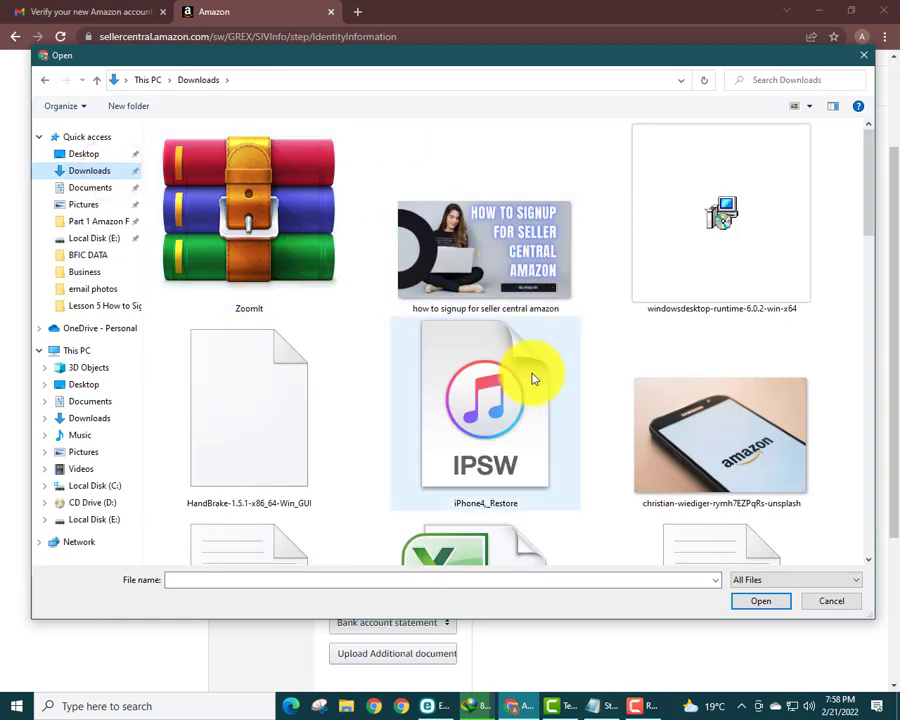
{"action": "double_click", "coordinate": [699, 412]}
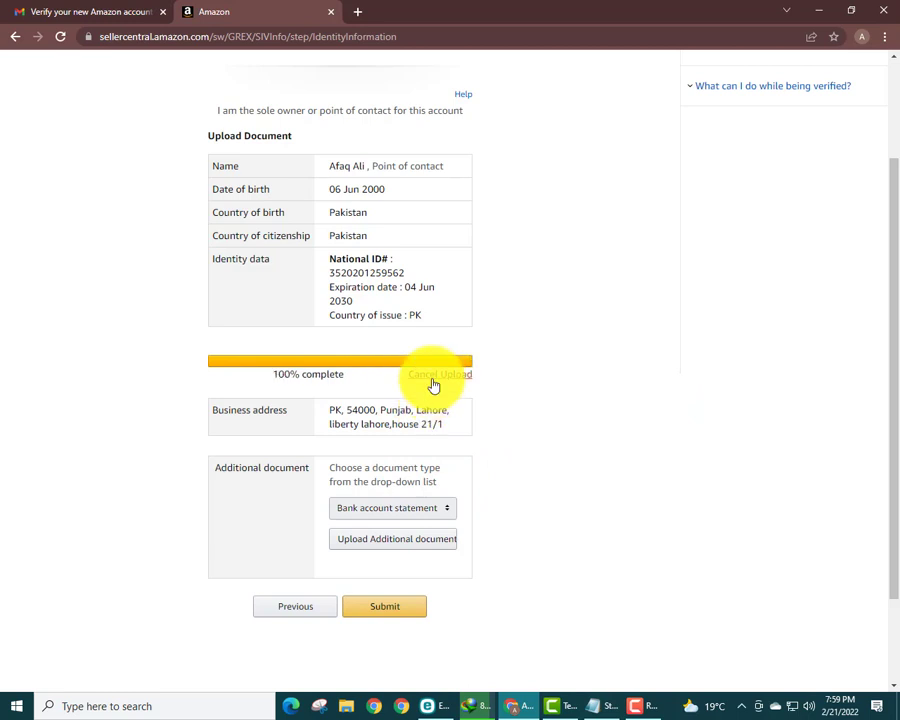
Step: Upload the same image file as the back side of the National ID
{"action": "left_click", "coordinate": [410, 436]}
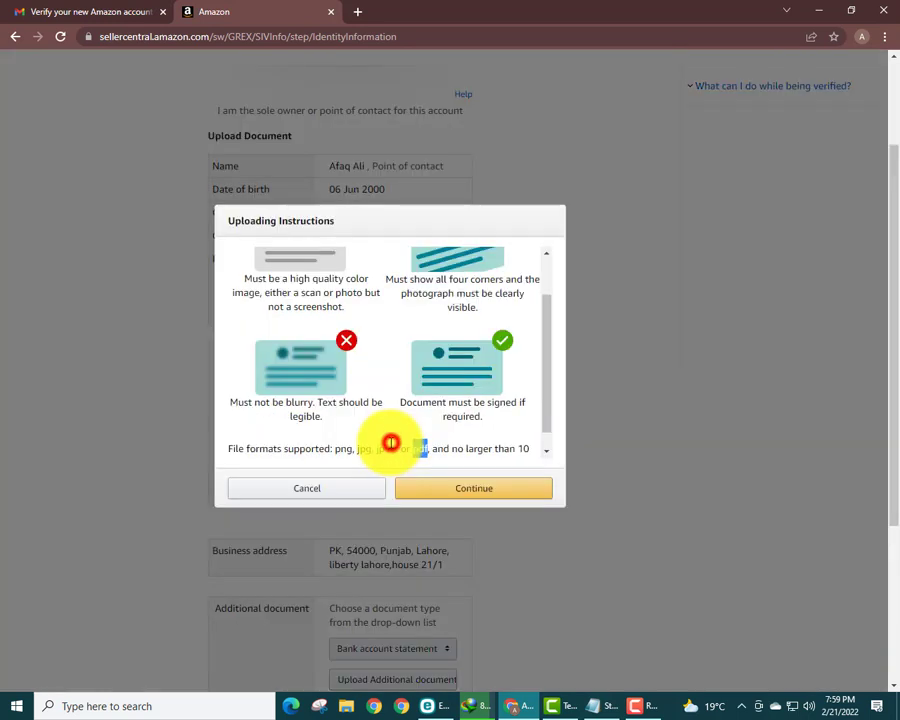
{"action": "left_click", "coordinate": [463, 487]}
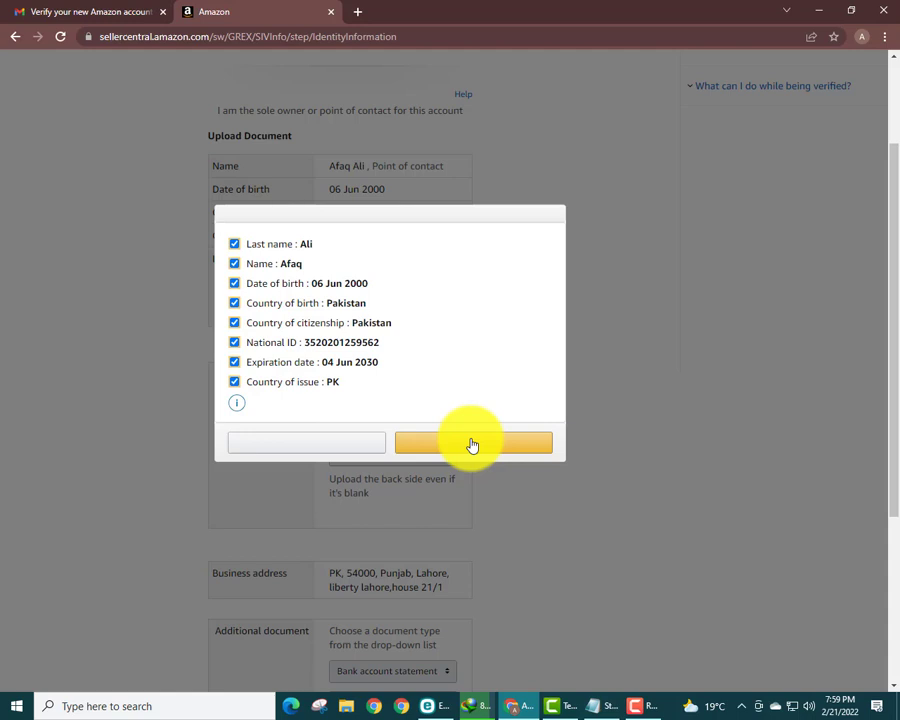
{"action": "left_click", "coordinate": [472, 443]}
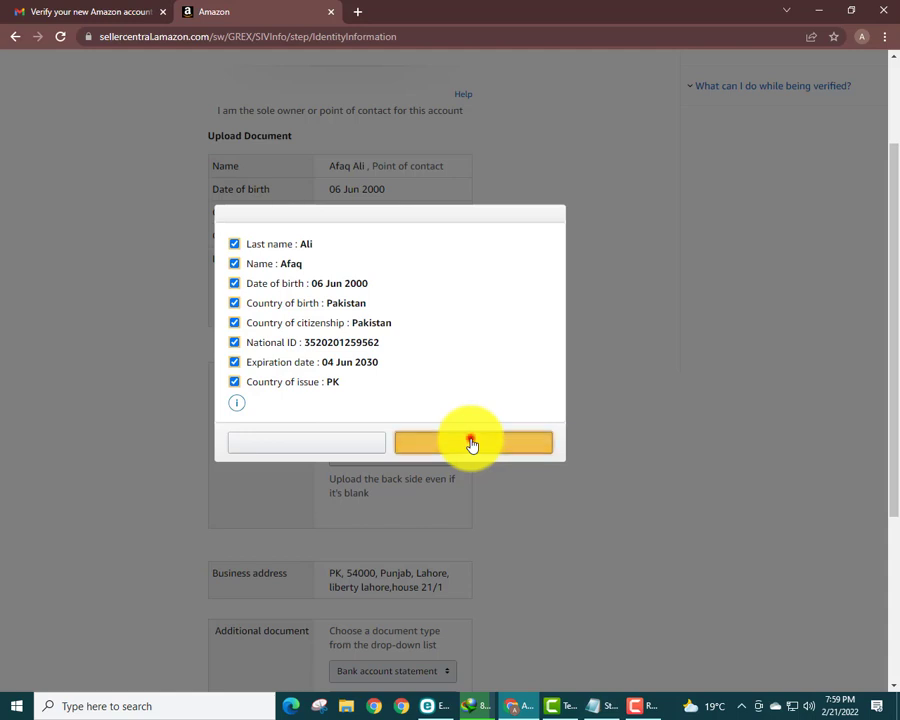
{"action": "left_click", "coordinate": [470, 440]}
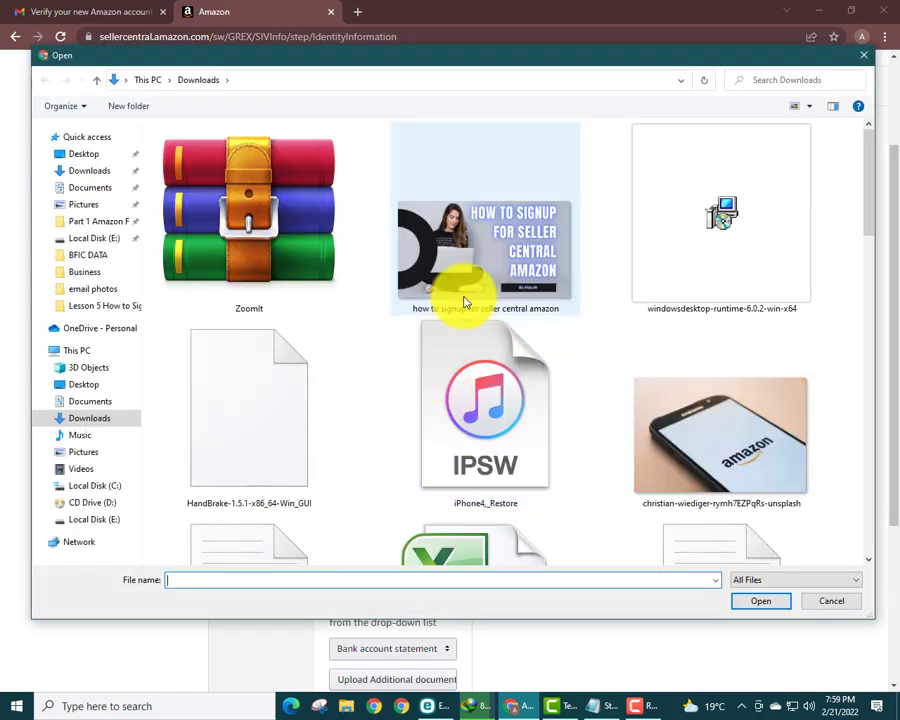
{"action": "double_click", "coordinate": [787, 460]}
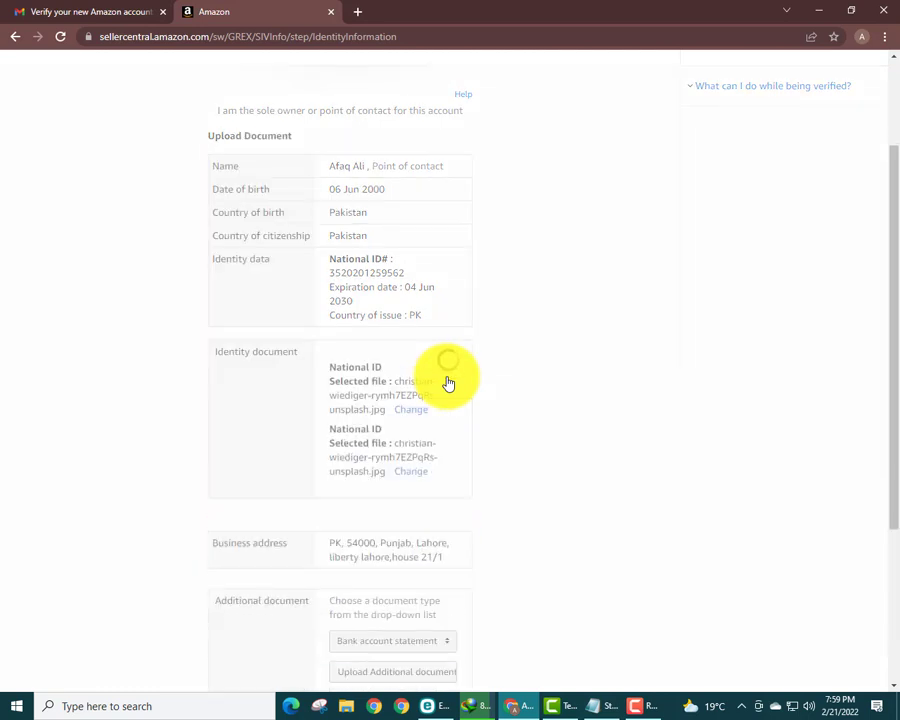
Step: Choose Bank account statement as the additional document type
{"action": "scroll", "coordinate": [448, 383], "scroll_direction": "down", "scroll_amount": 2}
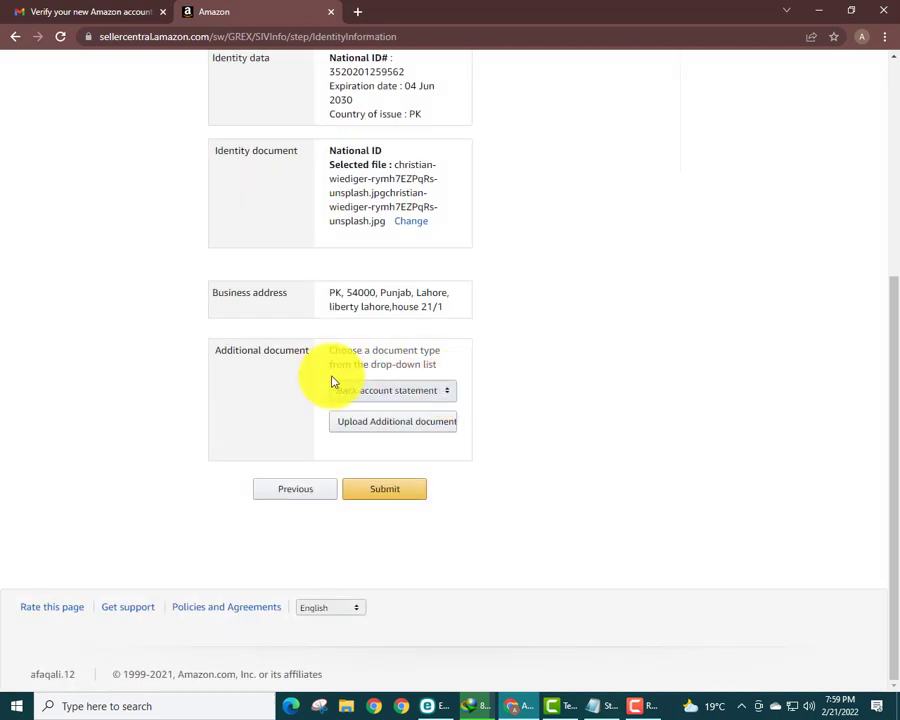
{"action": "left_click_drag", "start_coordinate": [228, 351], "coordinate": [366, 355]}
{"action": "left_click", "coordinate": [363, 352]}
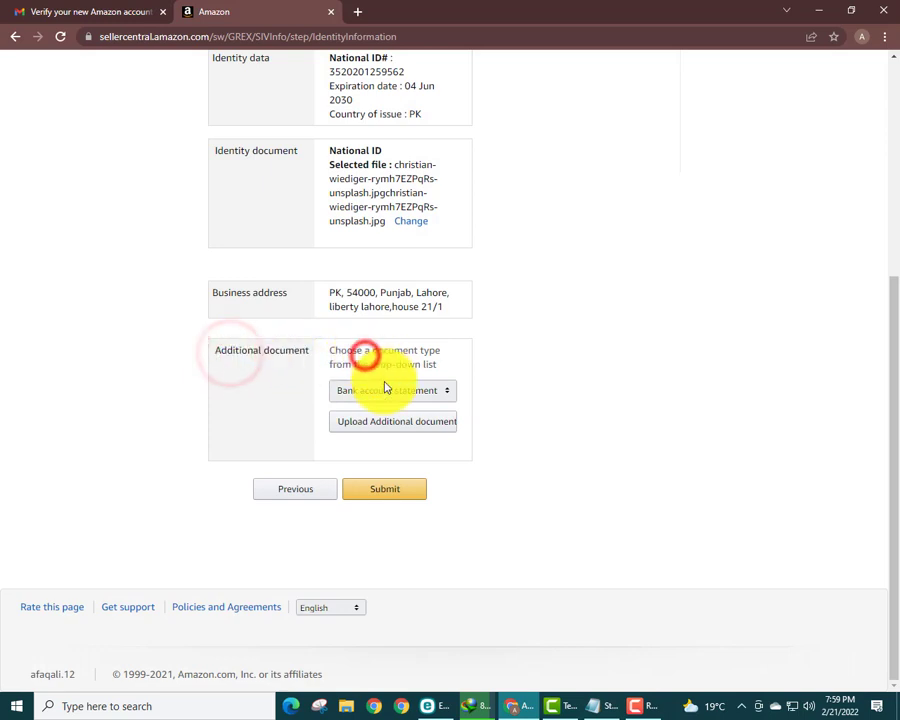
{"action": "left_click", "coordinate": [395, 392]}
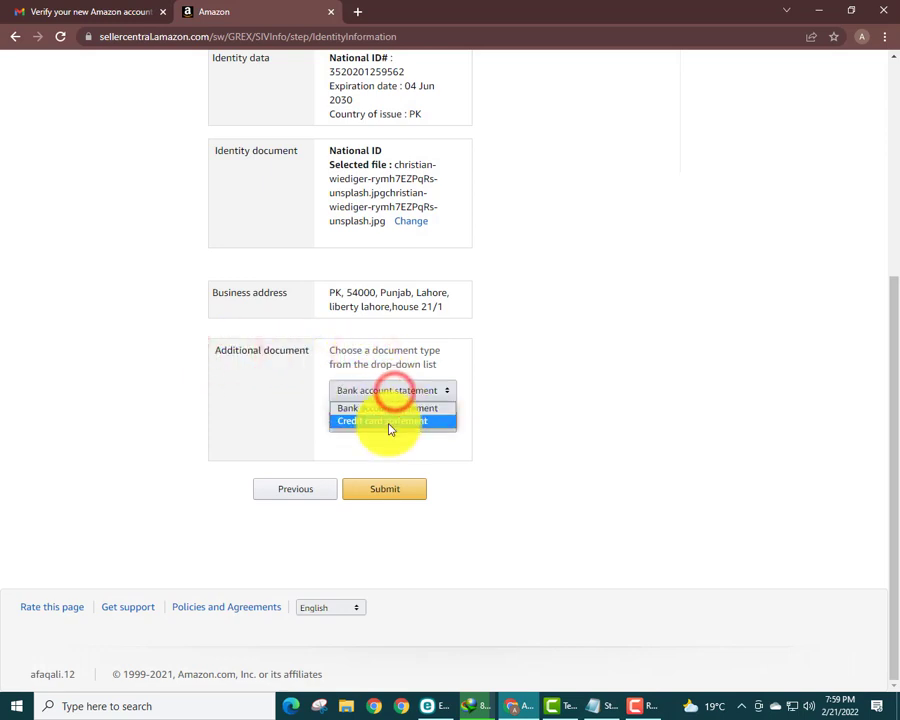
{"action": "left_click", "coordinate": [390, 409]}
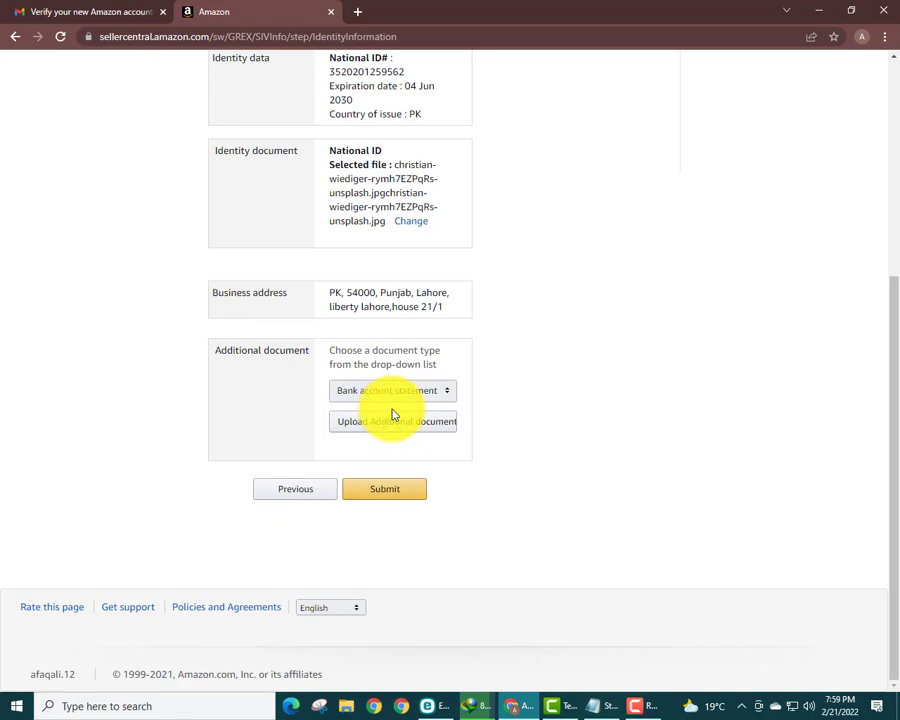
Step: Accept the upload instructions and attach the same image file as the statement
{"action": "left_click", "coordinate": [428, 428]}
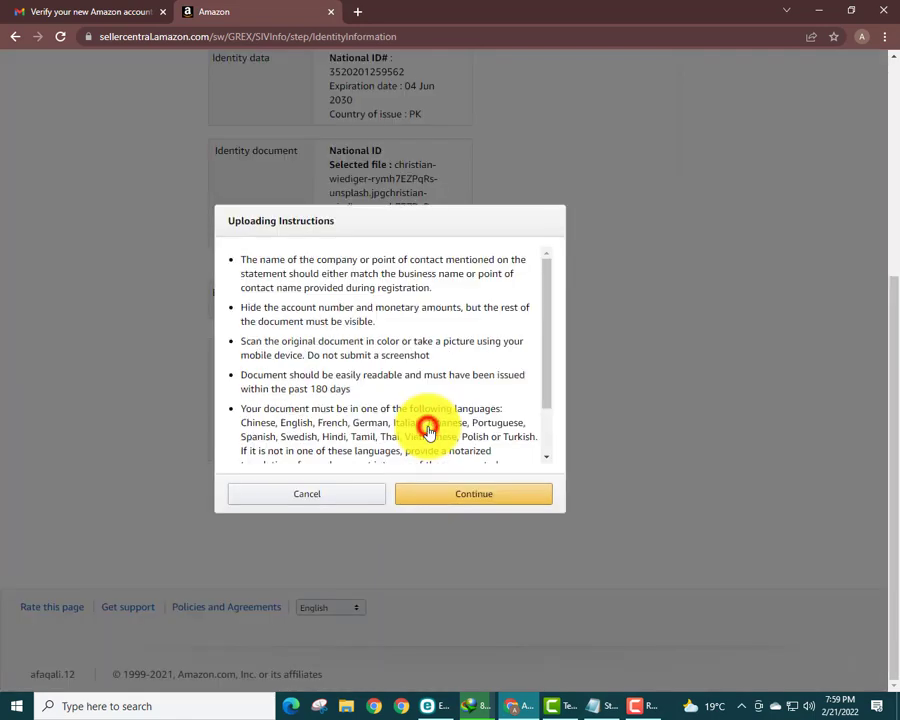
{"action": "scroll", "coordinate": [416, 390], "scroll_direction": "down", "scroll_amount": 2}
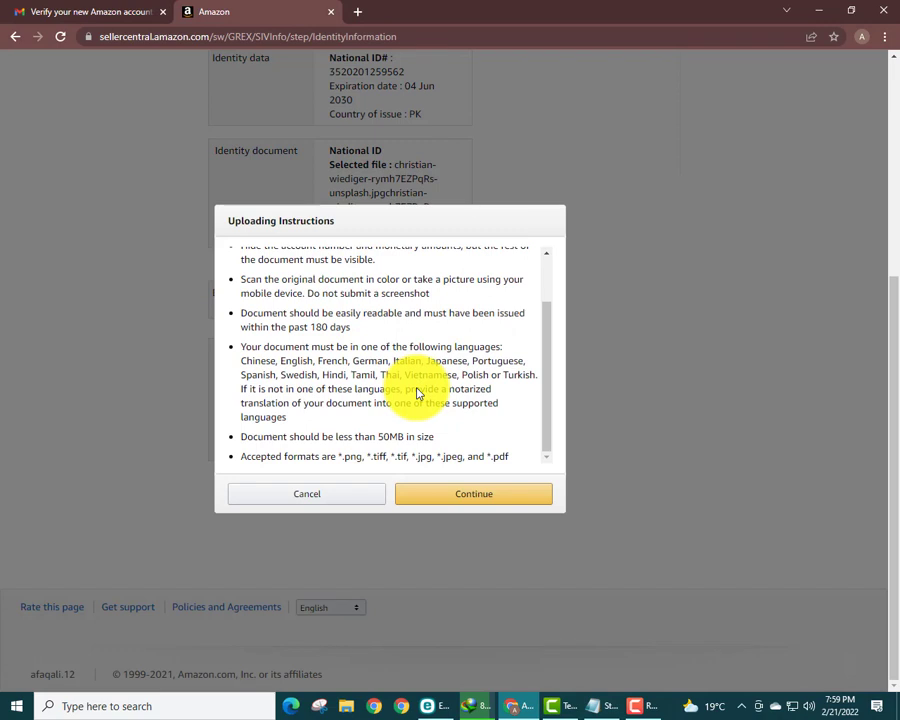
{"action": "scroll", "coordinate": [417, 393], "scroll_direction": "up", "scroll_amount": 2}
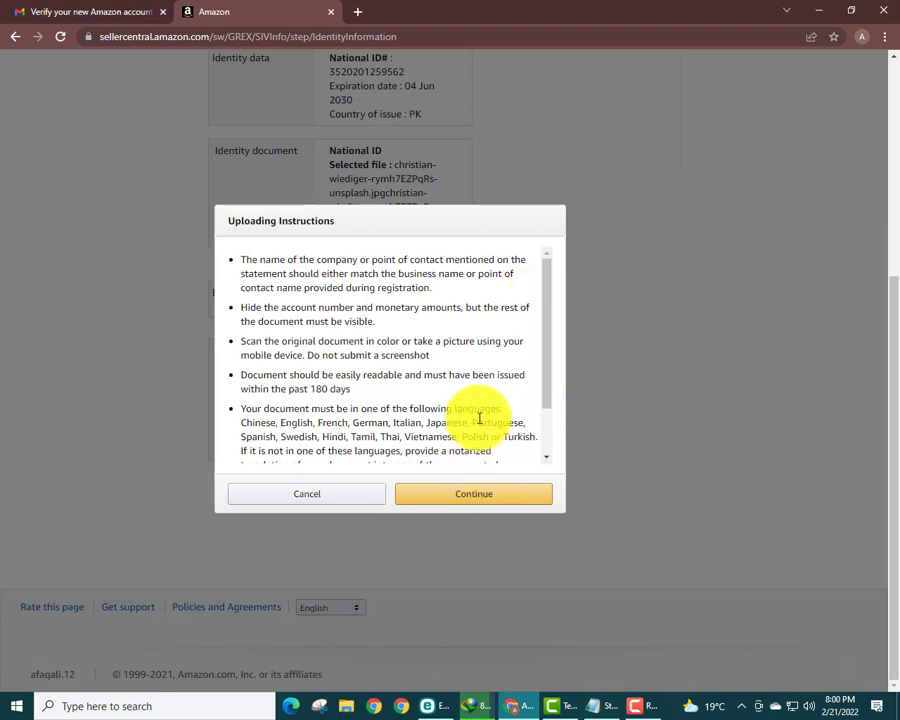
{"action": "scroll", "coordinate": [476, 420], "scroll_direction": "down", "scroll_amount": 1}
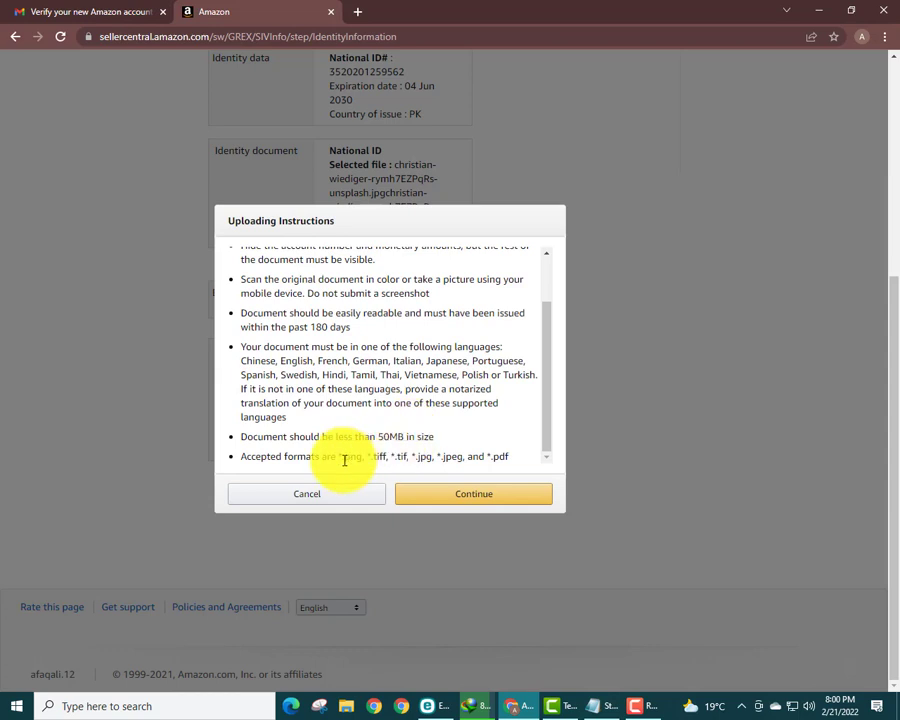
{"action": "left_click_drag", "start_coordinate": [345, 458], "coordinate": [472, 456]}
{"action": "left_click", "coordinate": [470, 455]}
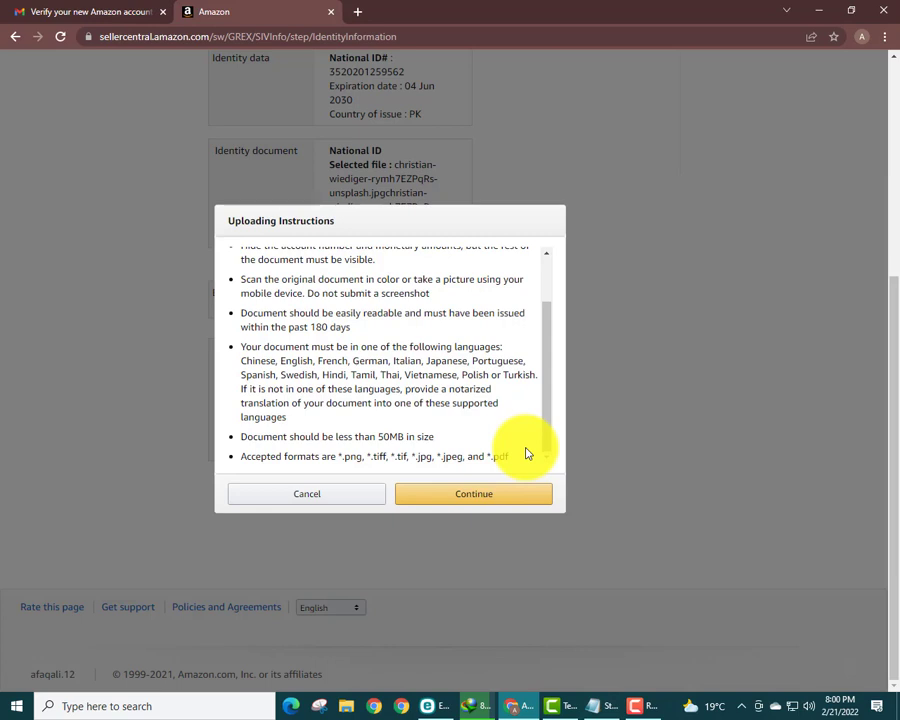
{"action": "left_click", "coordinate": [470, 492]}
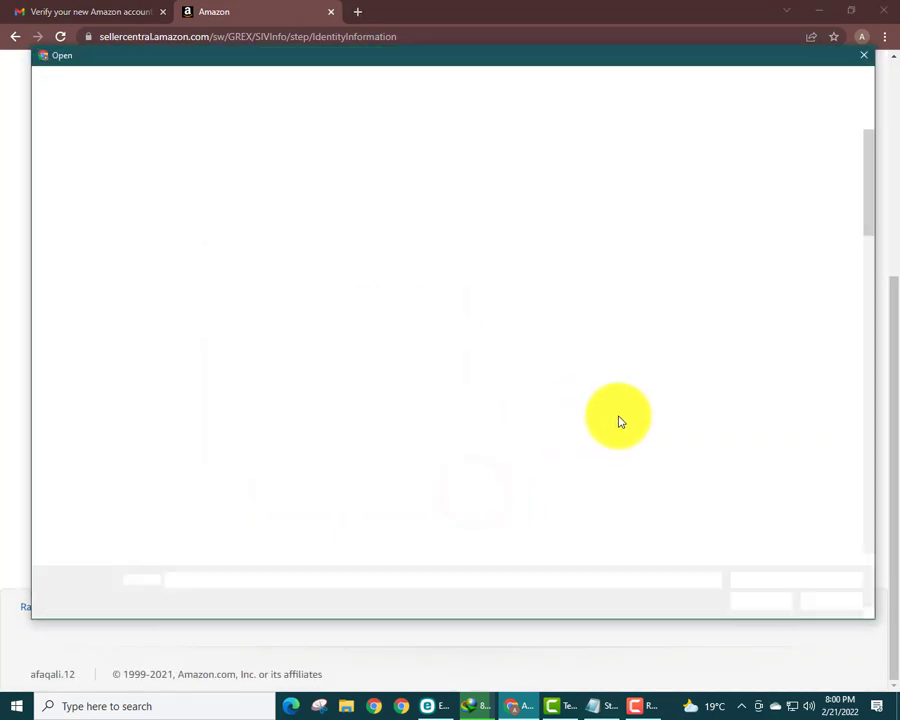
{"action": "left_click", "coordinate": [749, 407]}
{"action": "double_click", "coordinate": [749, 407]}
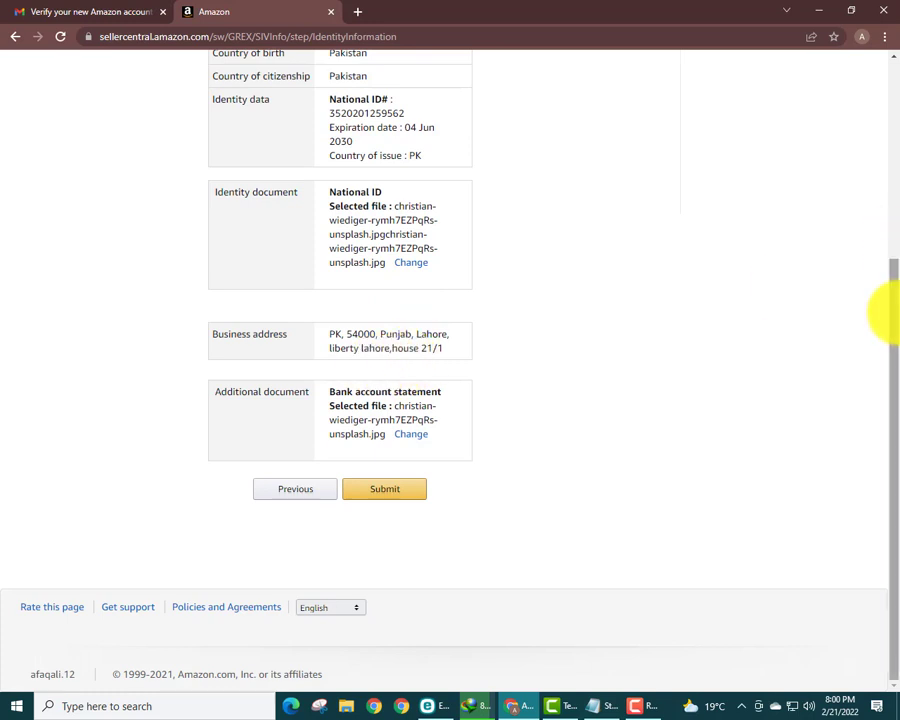
Step: Submit the identity form with the uploaded National ID and bank statement
{"action": "left_click_drag", "start_coordinate": [893, 312], "coordinate": [895, 238]}
{"action": "left_click_drag", "start_coordinate": [329, 310], "coordinate": [383, 396]}
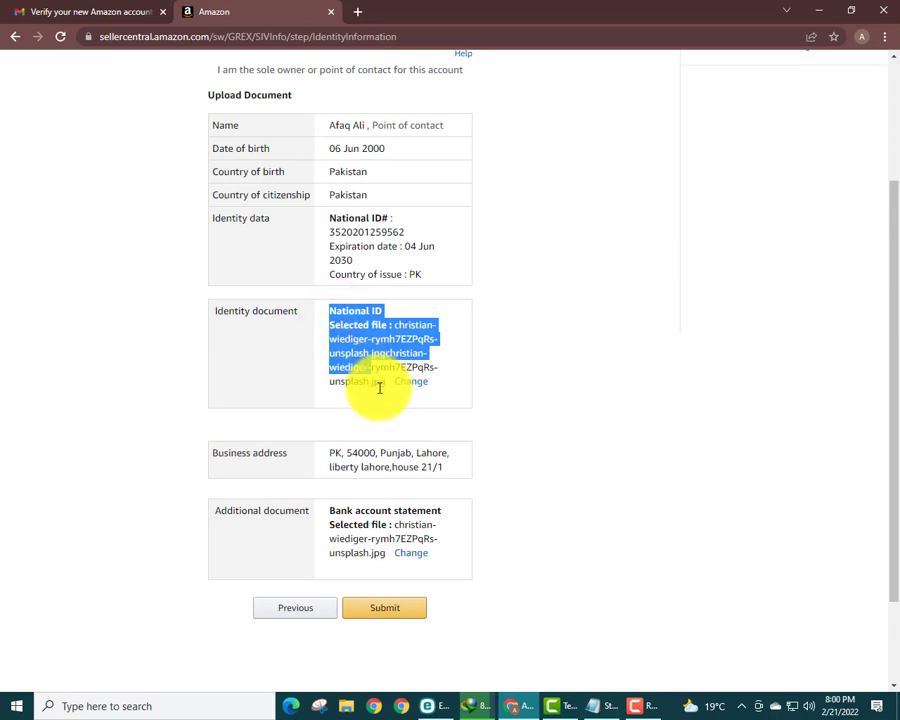
{"action": "left_click_drag", "start_coordinate": [892, 462], "coordinate": [858, 490]}
{"action": "left_click", "coordinate": [392, 567]}
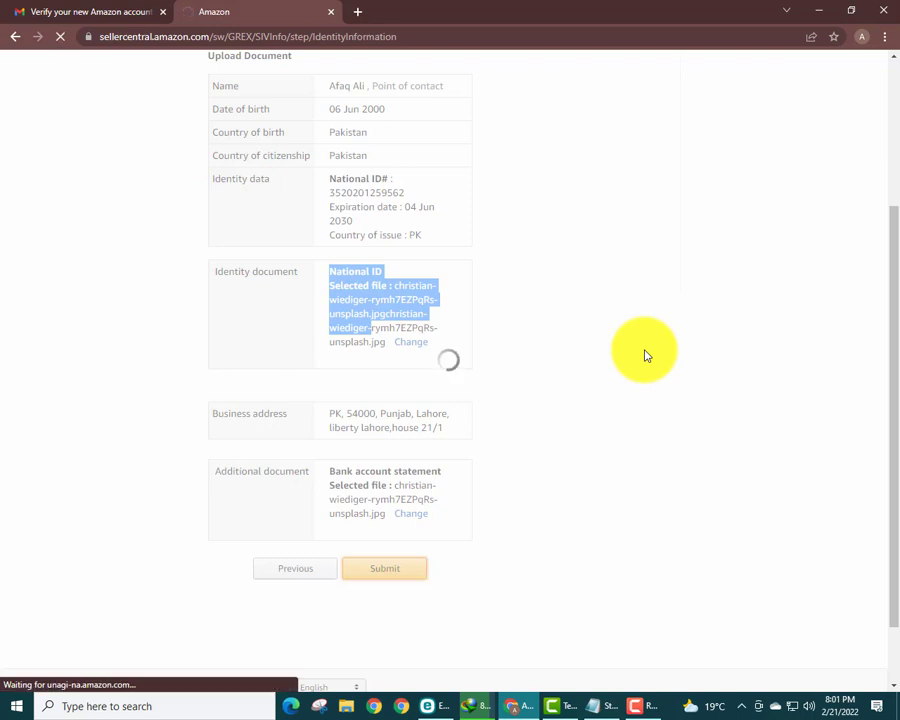
{"action": "scroll", "coordinate": [645, 355], "scroll_direction": "up", "scroll_amount": 3}
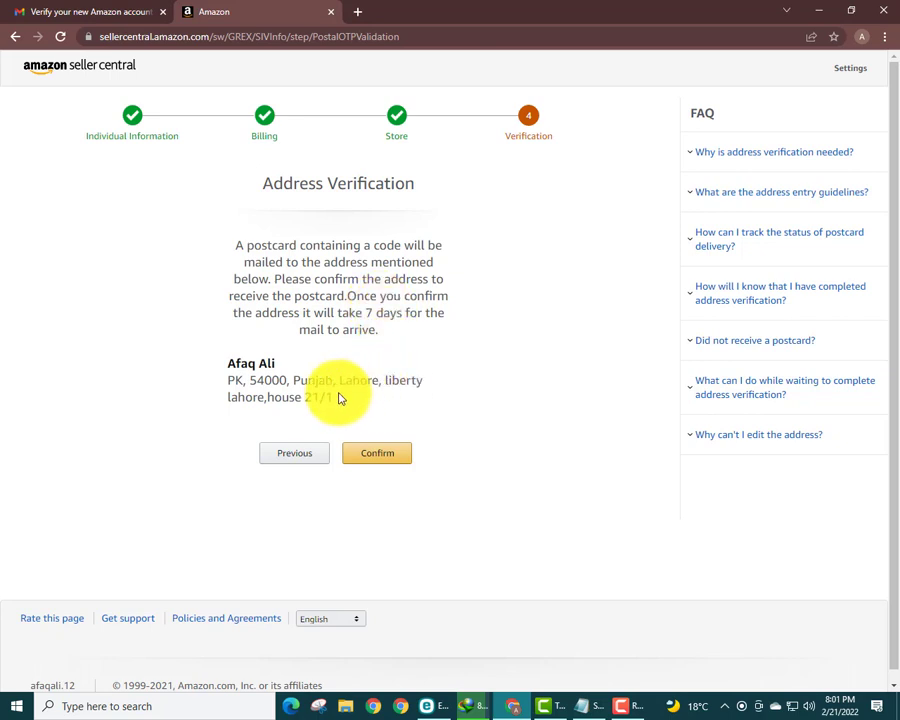
Step: Review the Address Verification page and confirm the mailing address for the postcard
{"action": "left_click", "coordinate": [262, 187]}
{"action": "left_click_drag", "start_coordinate": [262, 187], "coordinate": [415, 186]}
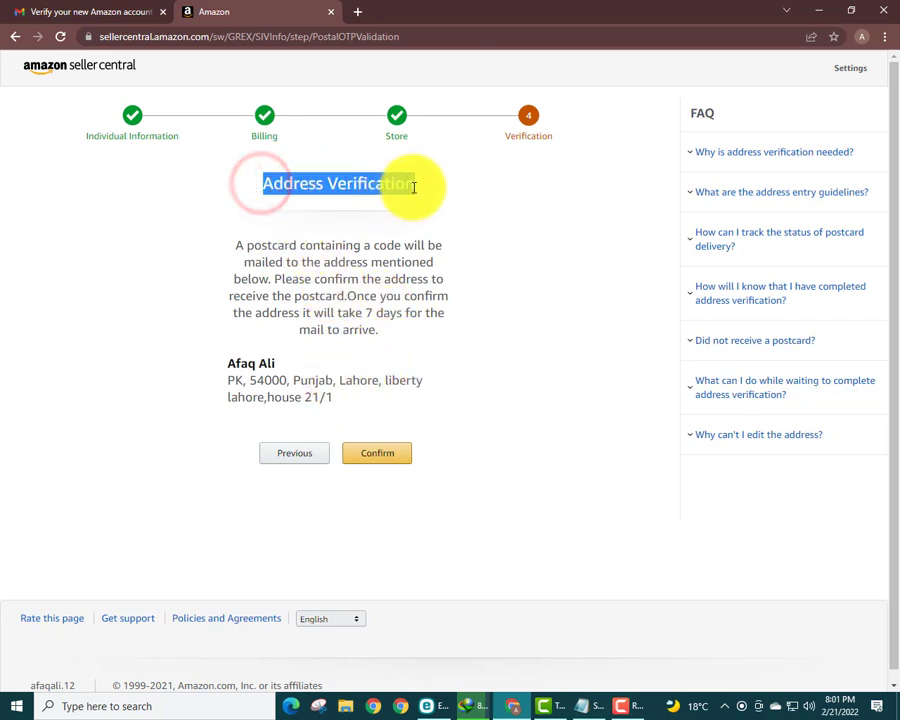
{"action": "double_click", "coordinate": [301, 189]}
{"action": "left_click", "coordinate": [329, 190]}
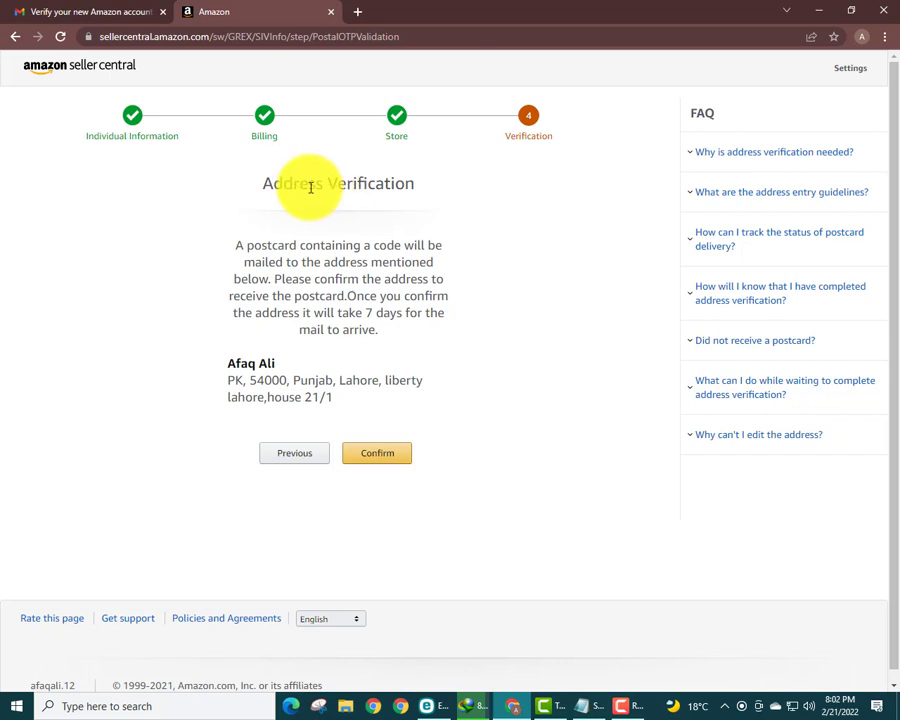
{"action": "left_click_drag", "start_coordinate": [264, 187], "coordinate": [400, 179]}
{"action": "left_click", "coordinate": [400, 179]}
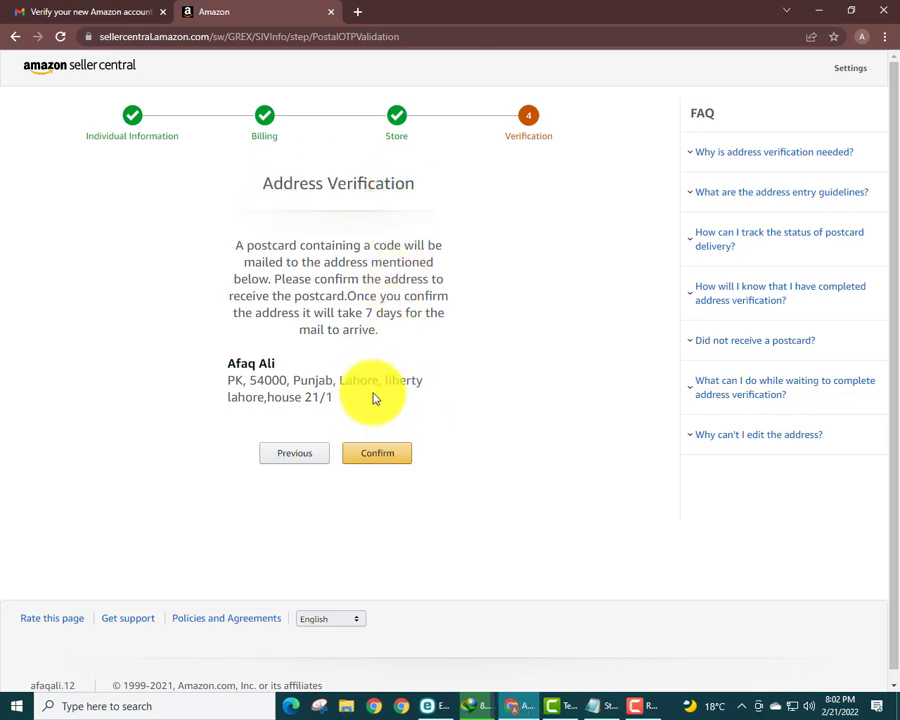
{"action": "left_click", "coordinate": [372, 450]}
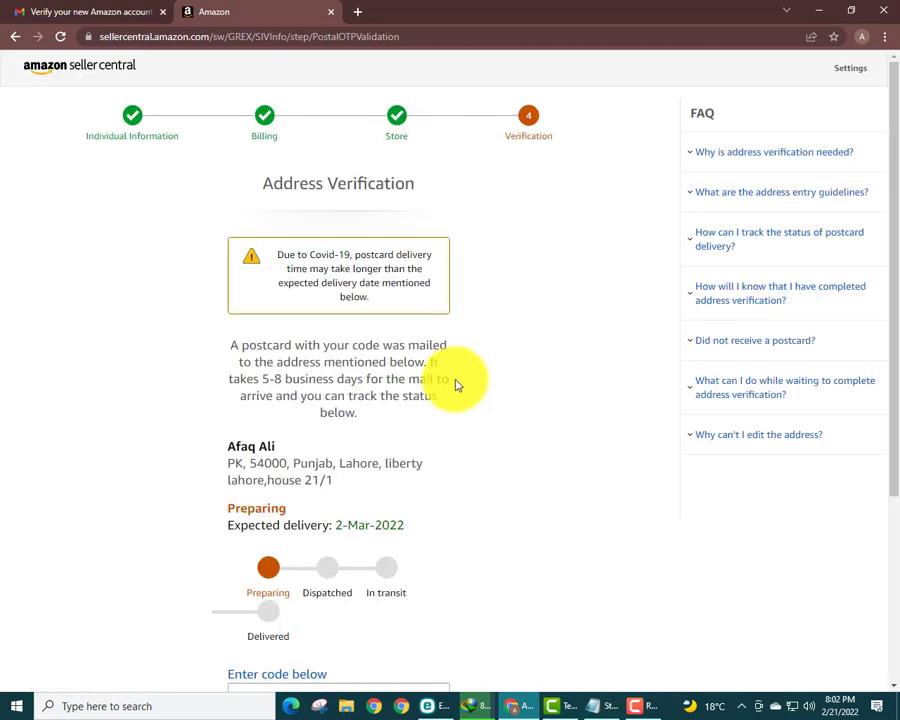
Step: Scroll down to the postcard code field and place the cursor in it
{"action": "scroll", "coordinate": [454, 382], "scroll_direction": "down", "scroll_amount": 2}
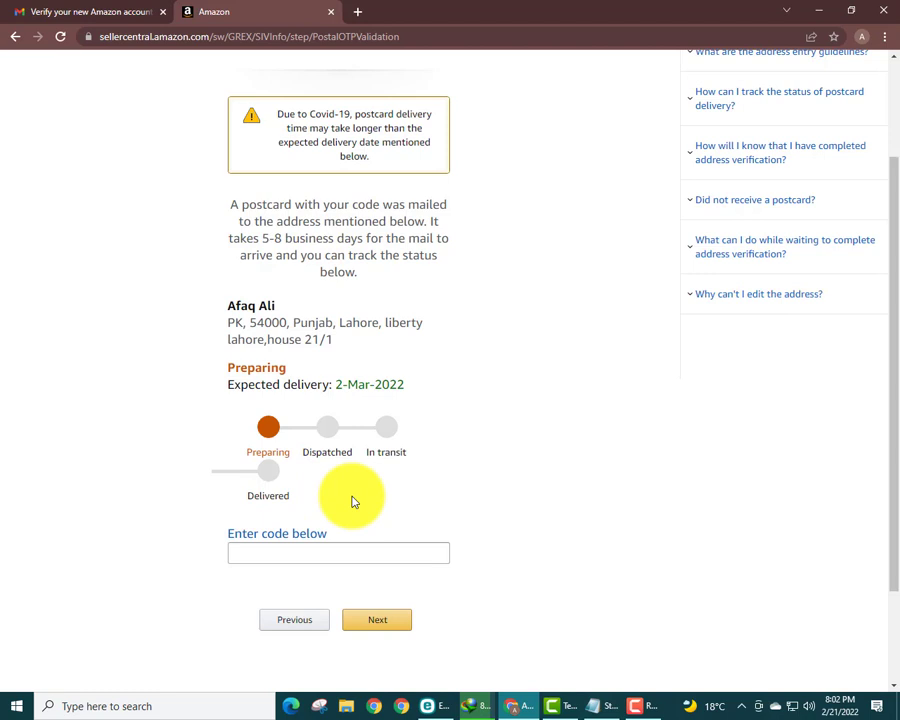
{"action": "left_click", "coordinate": [263, 551]}
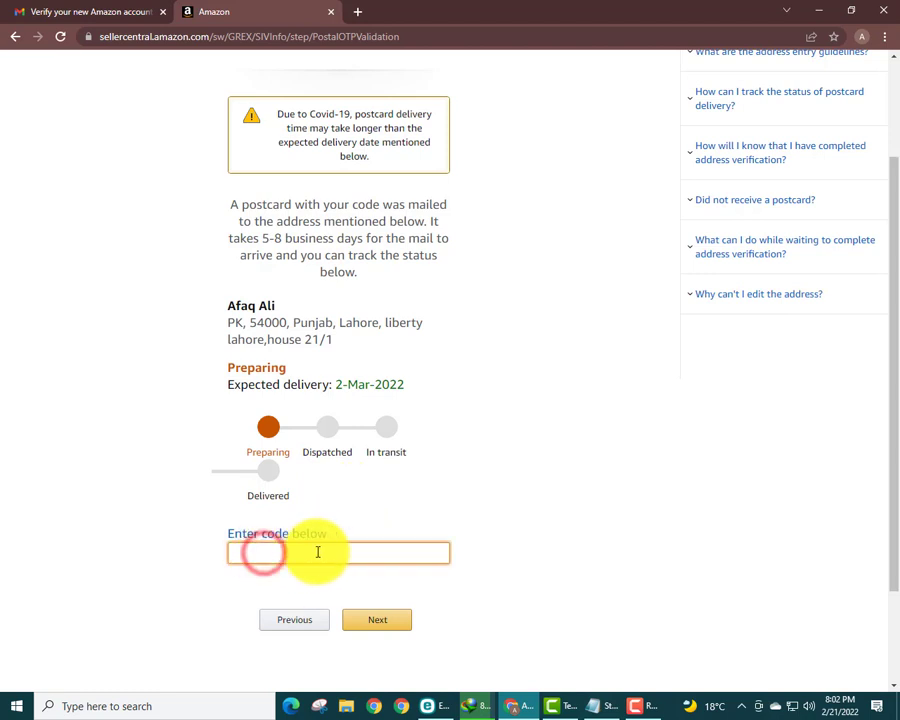